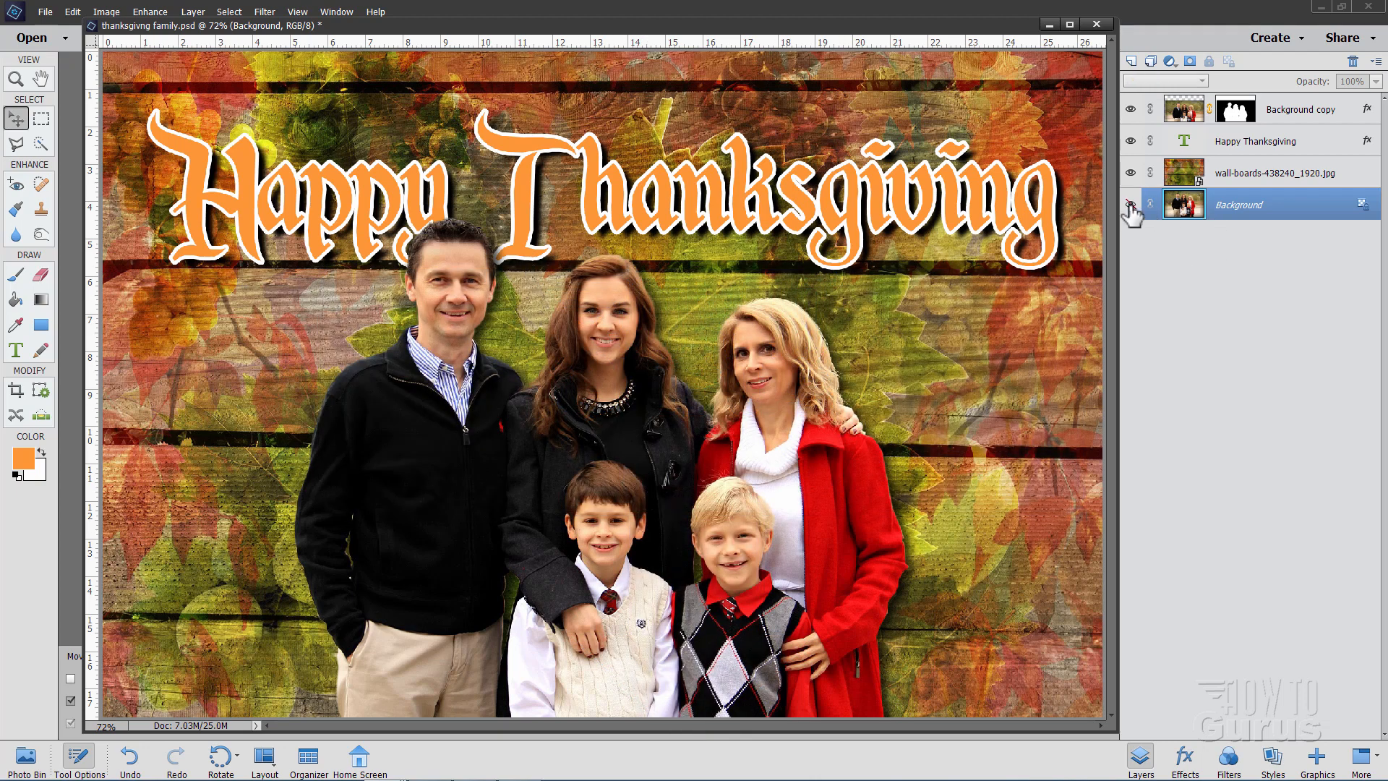
Compare the original family photo with the finished composite by hiding and showing the cutout, title and wall-boards layers
left_click(1131, 110)
left_click(1130, 141)
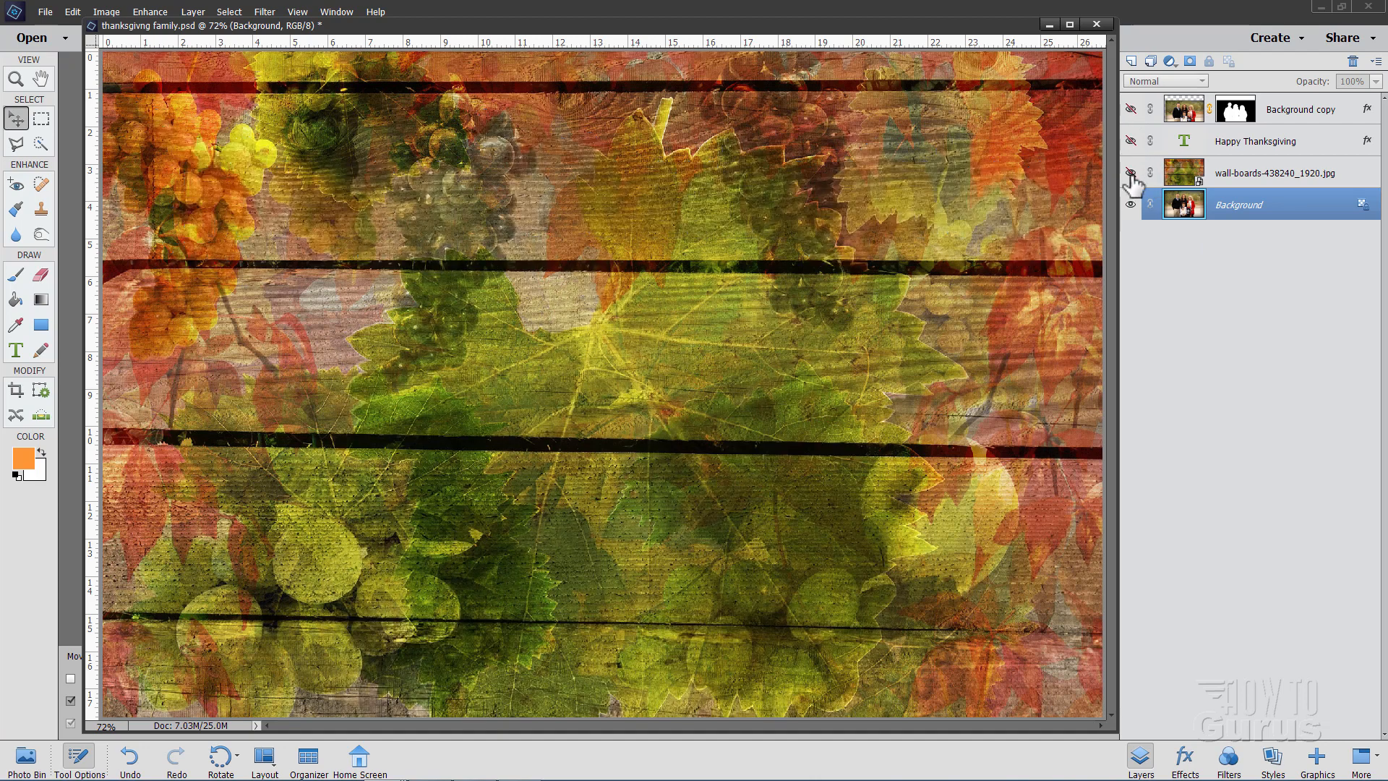
left_click(1130, 173)
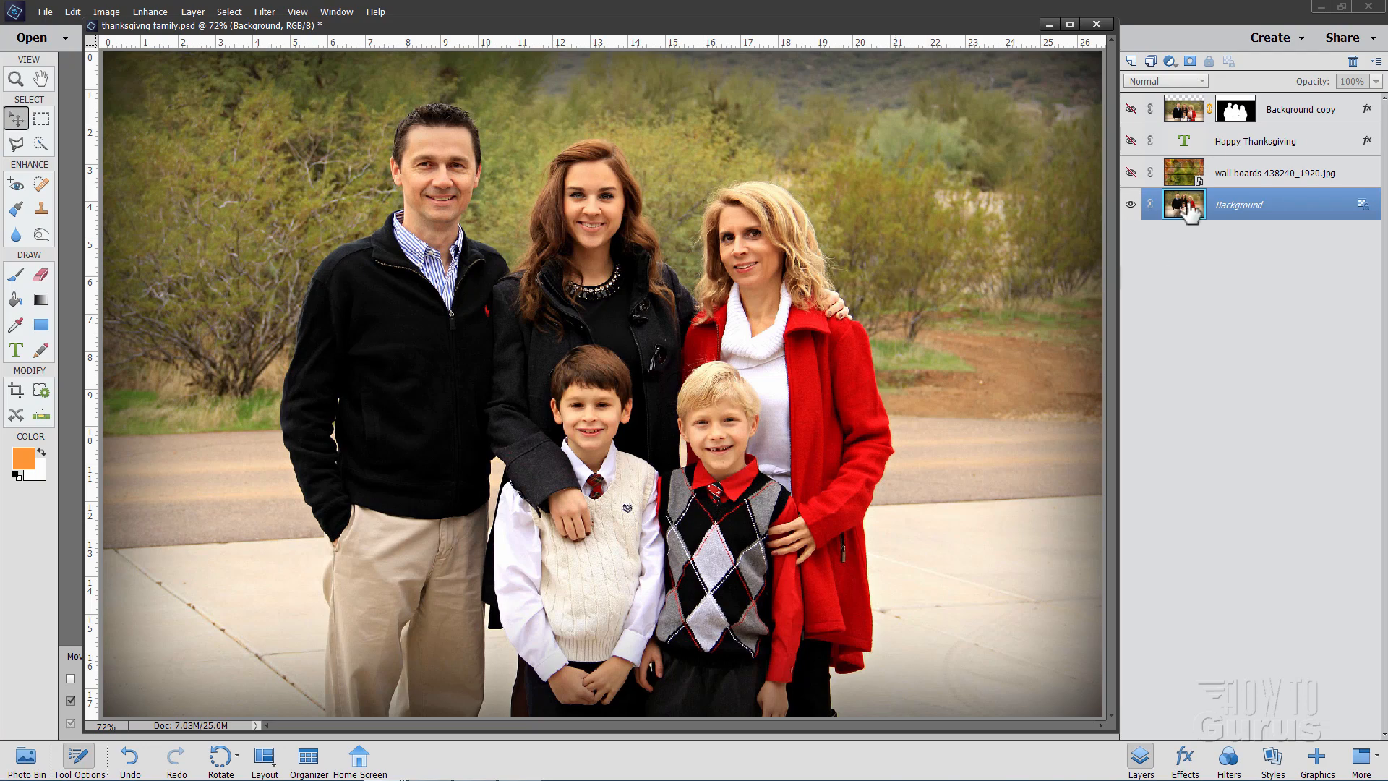
left_click(1131, 173)
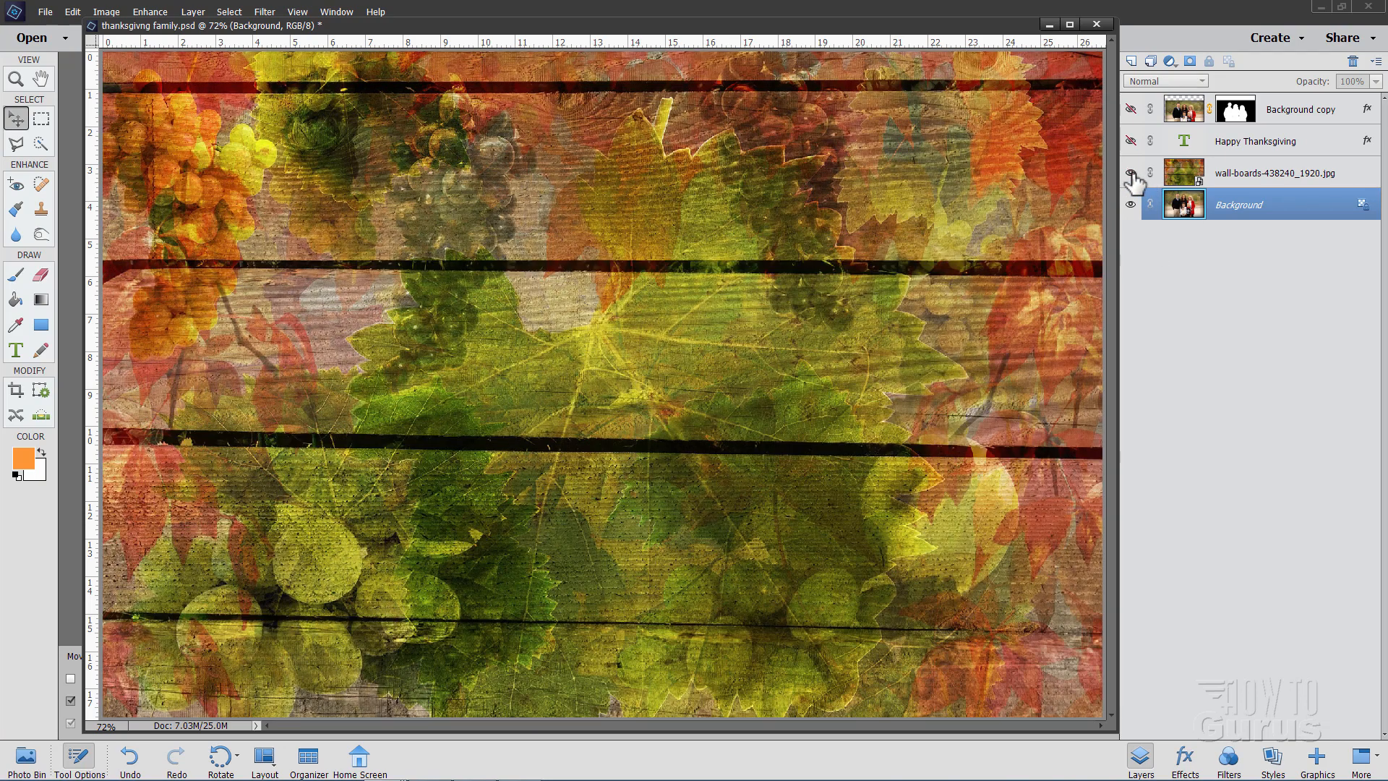
left_click(1130, 173)
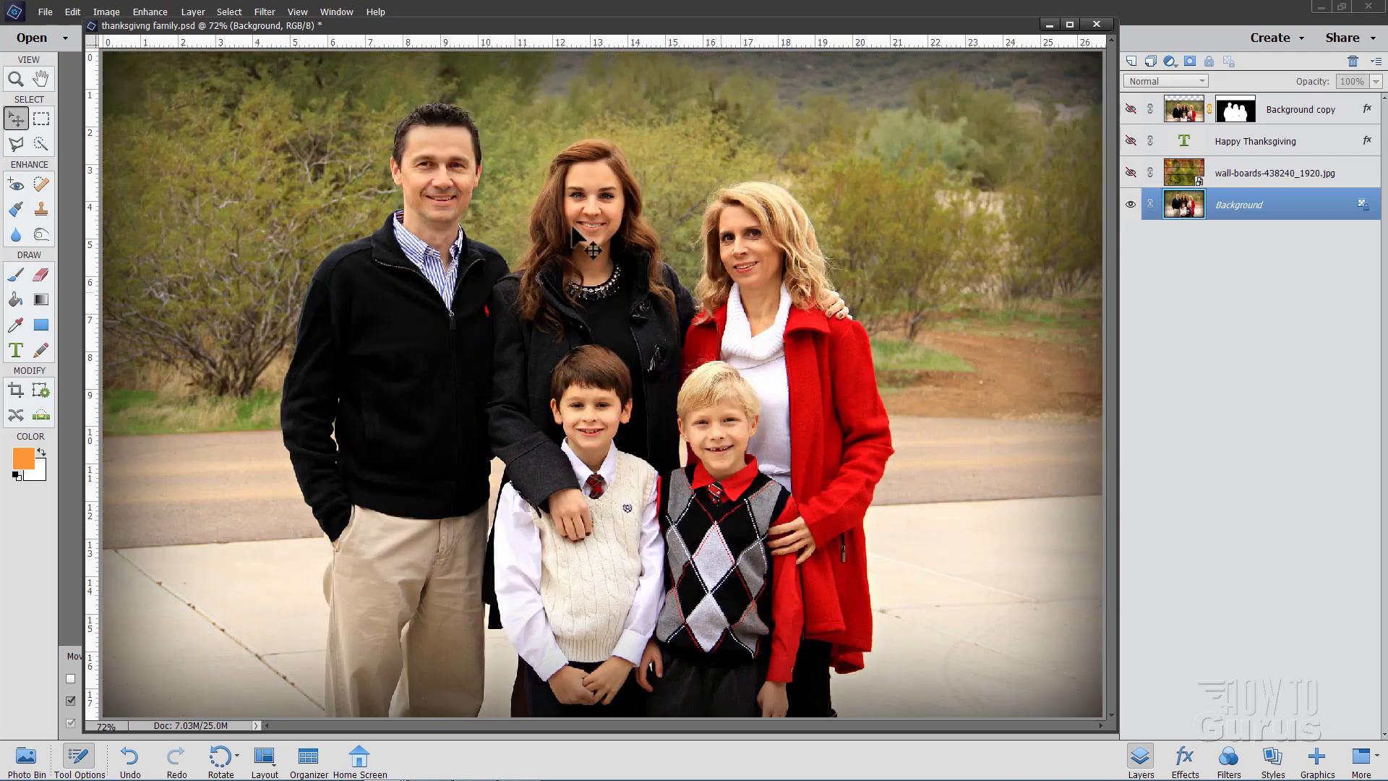
left_click(1131, 173)
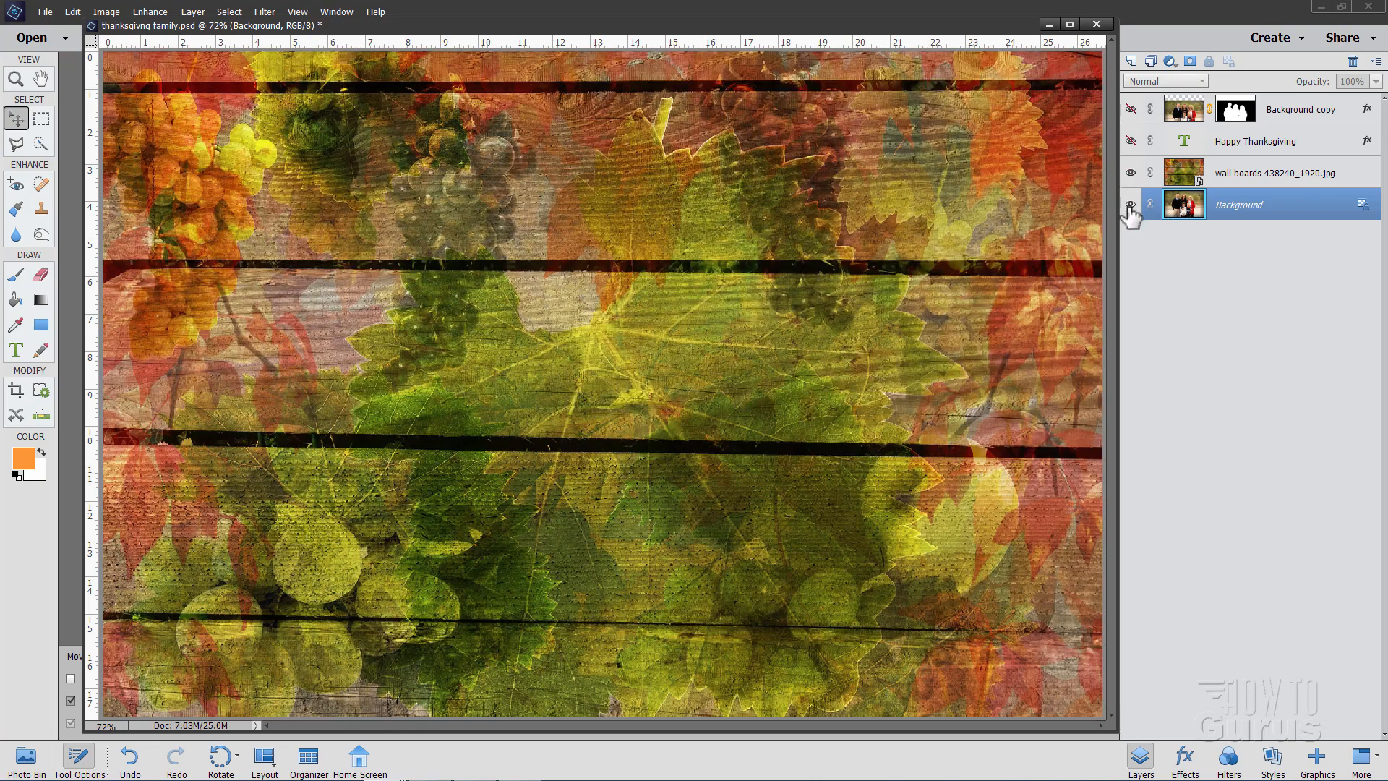
left_click(1131, 110)
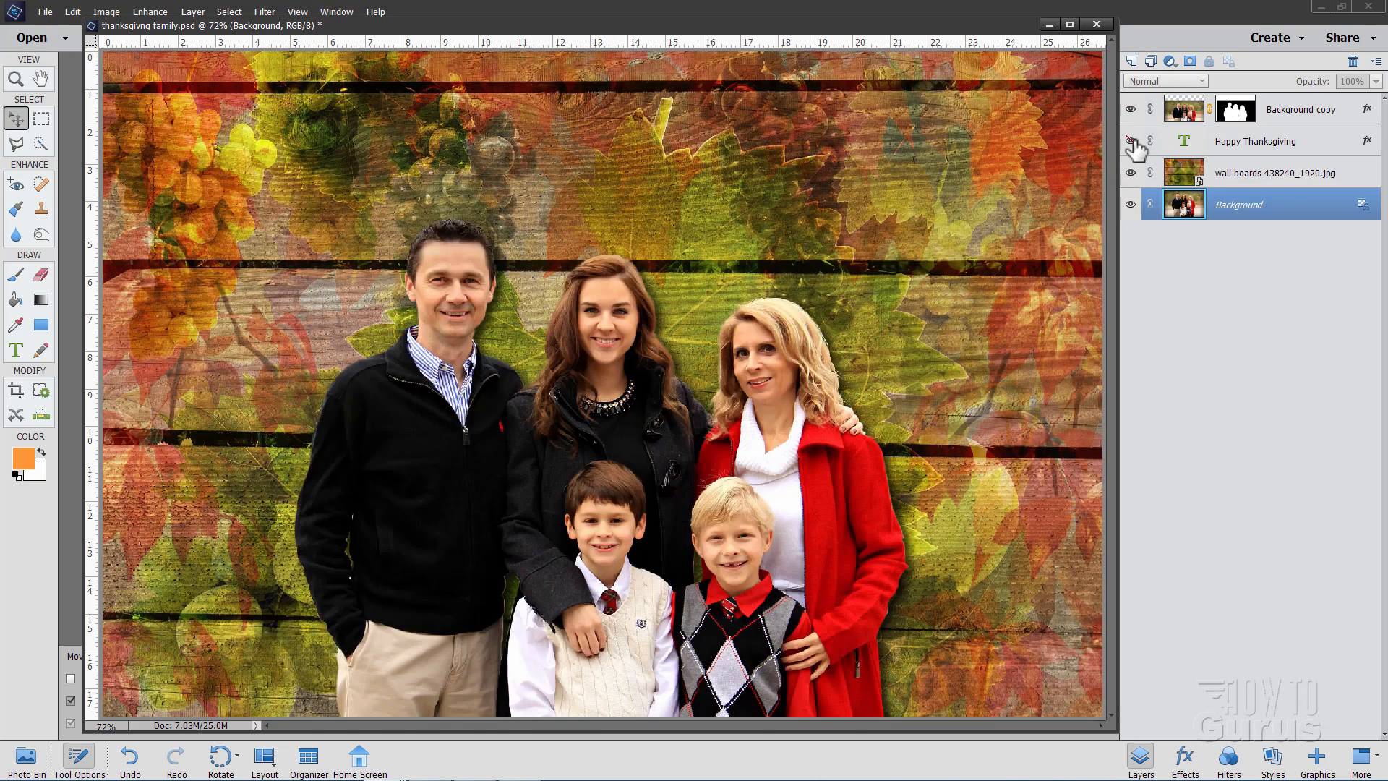
left_click(1131, 141)
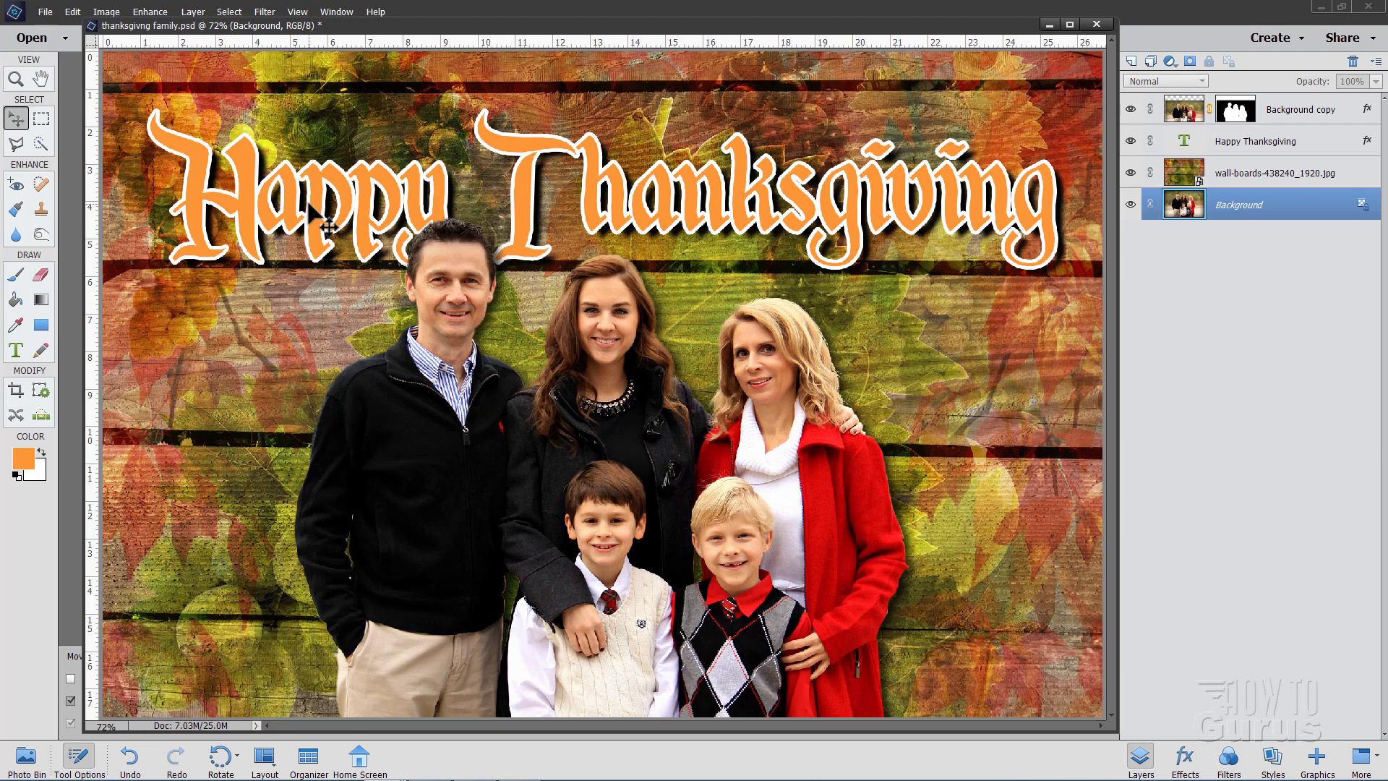
Switch to the browser and review the Orange Grove font's download page on wfonts.com
key("alt+Tab")
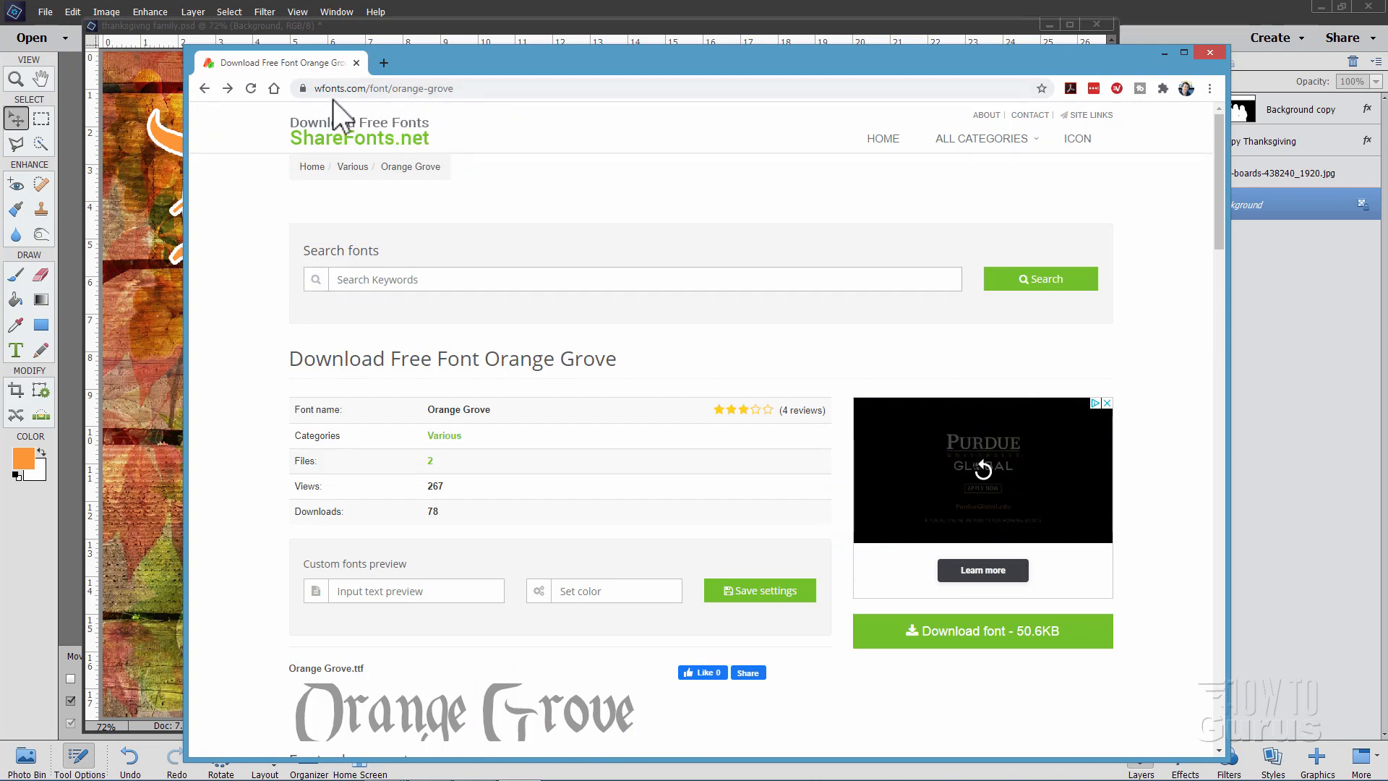
left_click(448, 88)
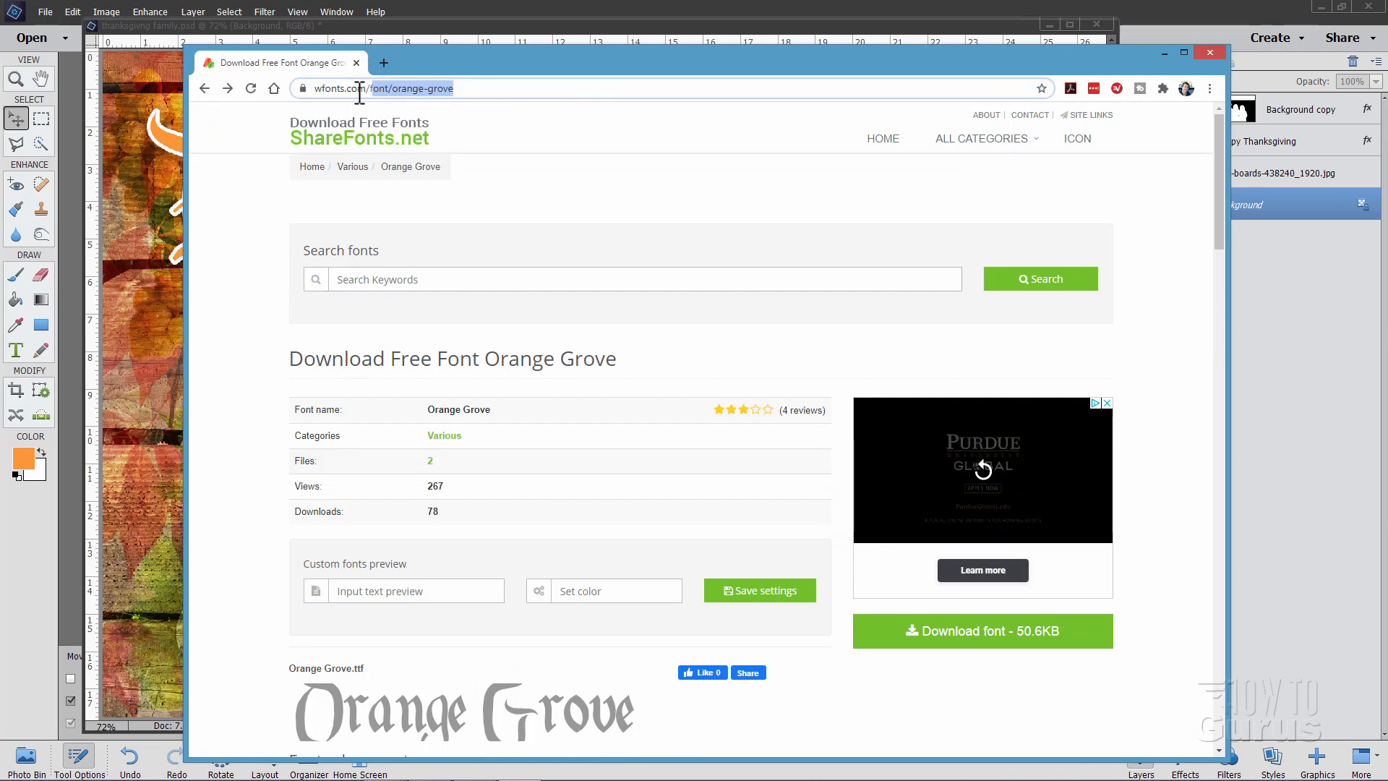
left_click(253, 180)
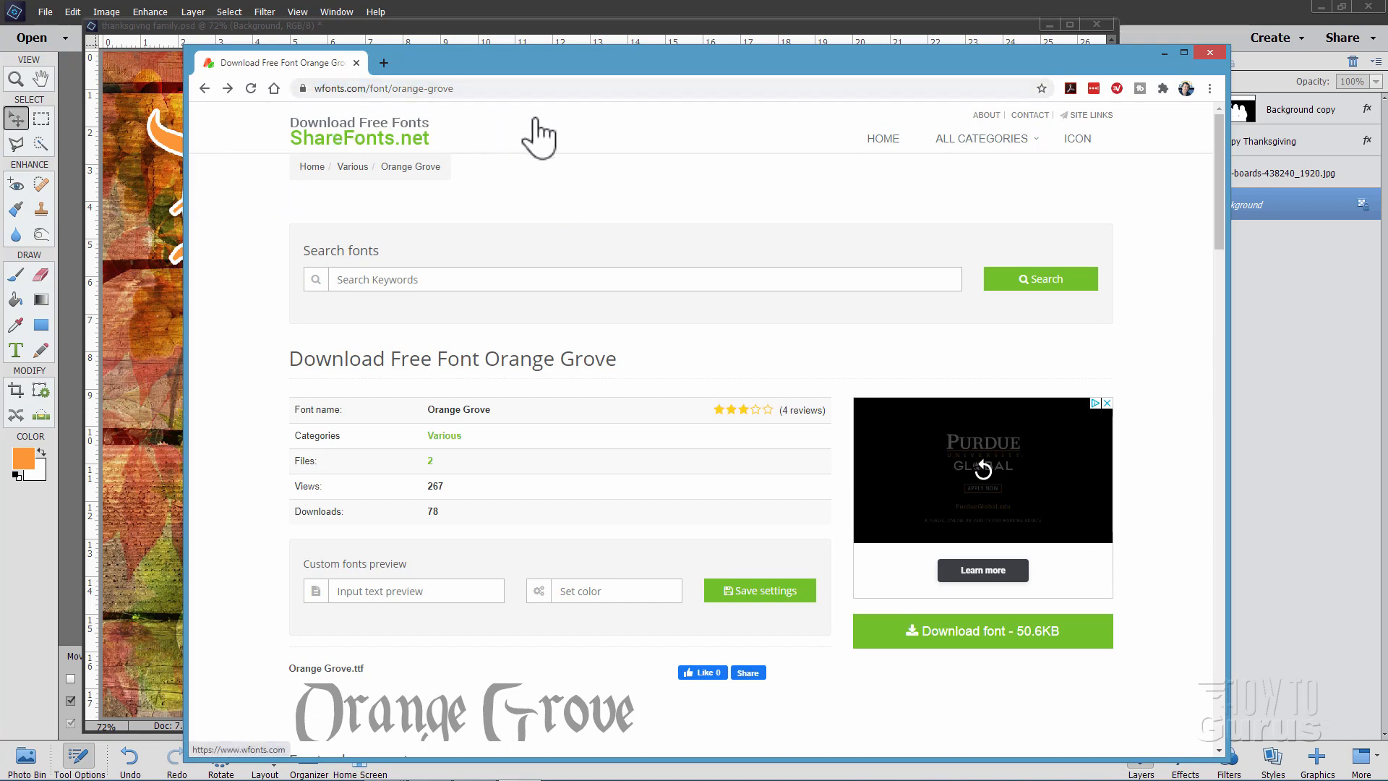
scroll(621, 239, "down", 3)
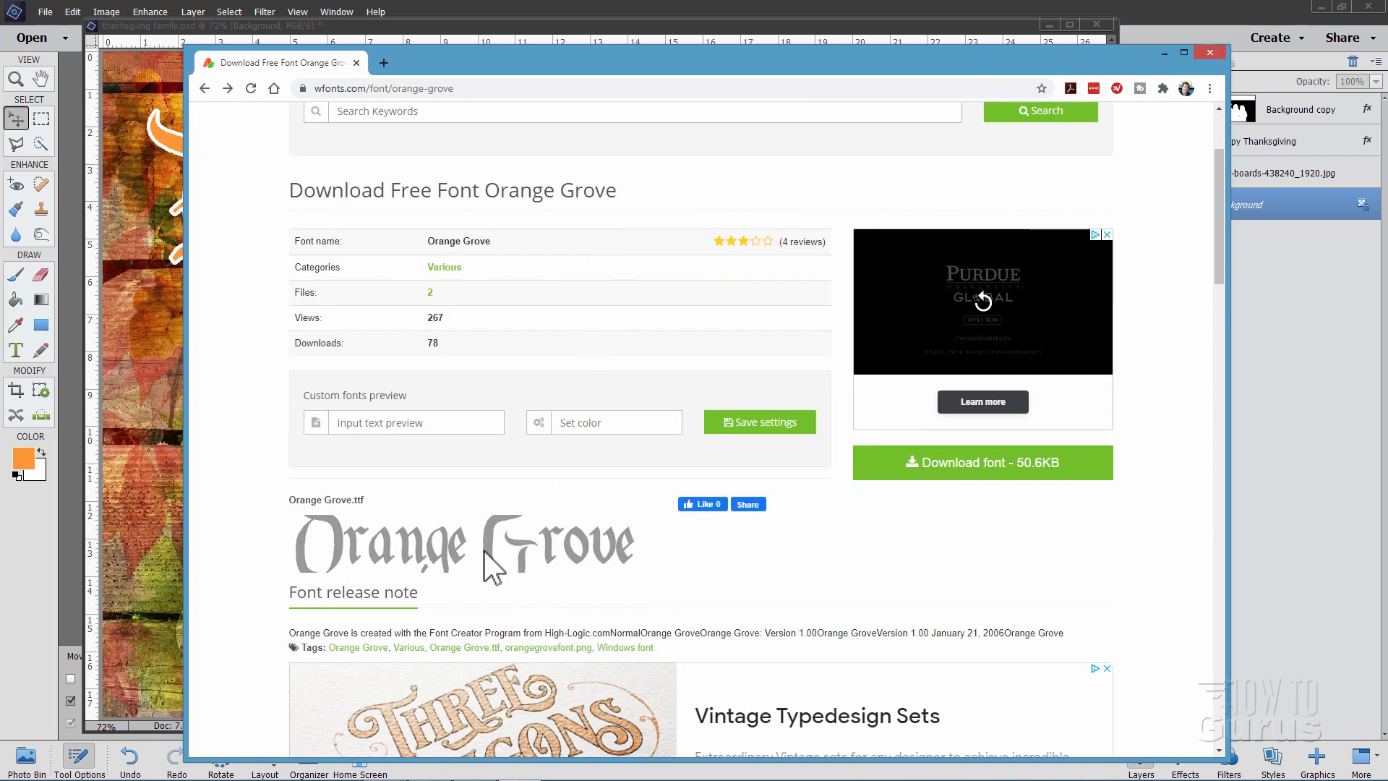
left_click_drag(465, 59, 407, 39)
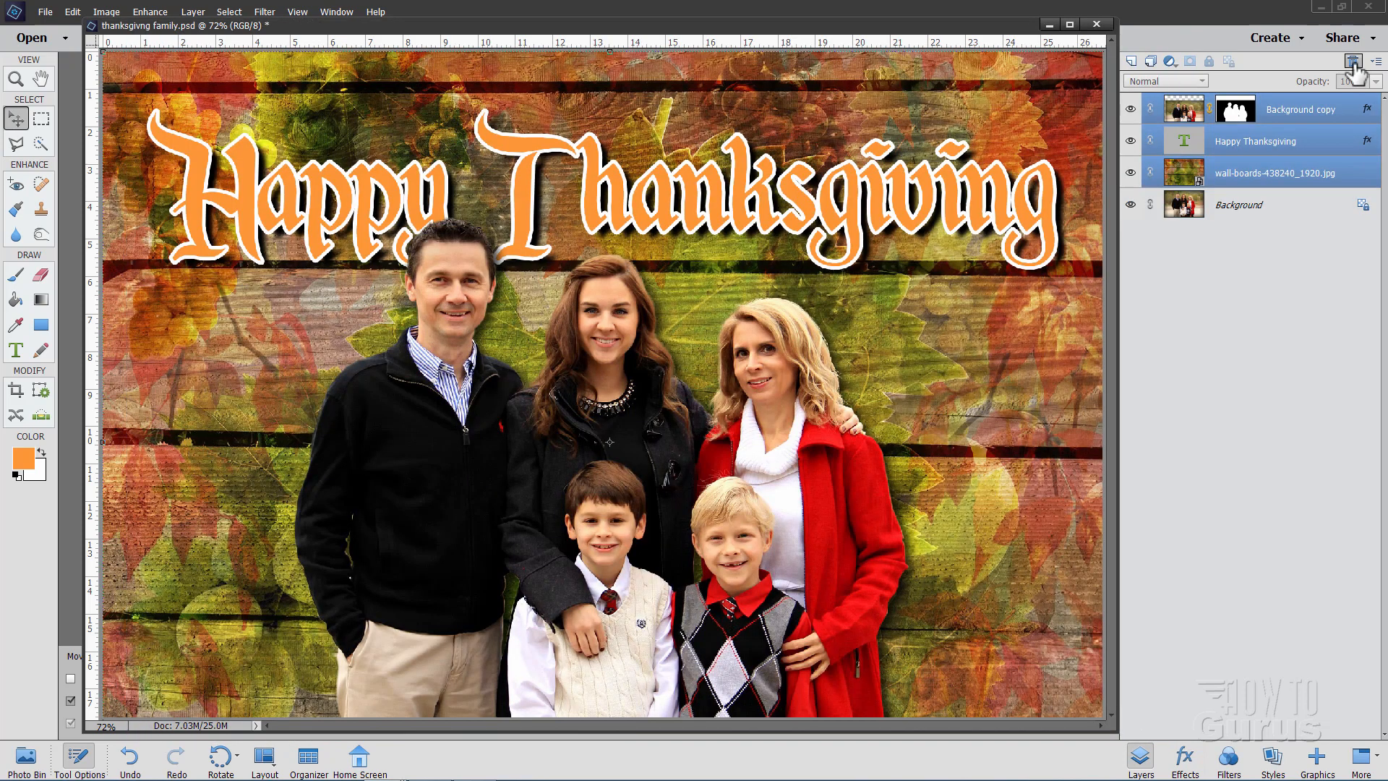
Delete the family cutout, Happy Thanksgiving text and wall-boards layers, keeping only the Background layer
left_click(1353, 61)
left_click(672, 300)
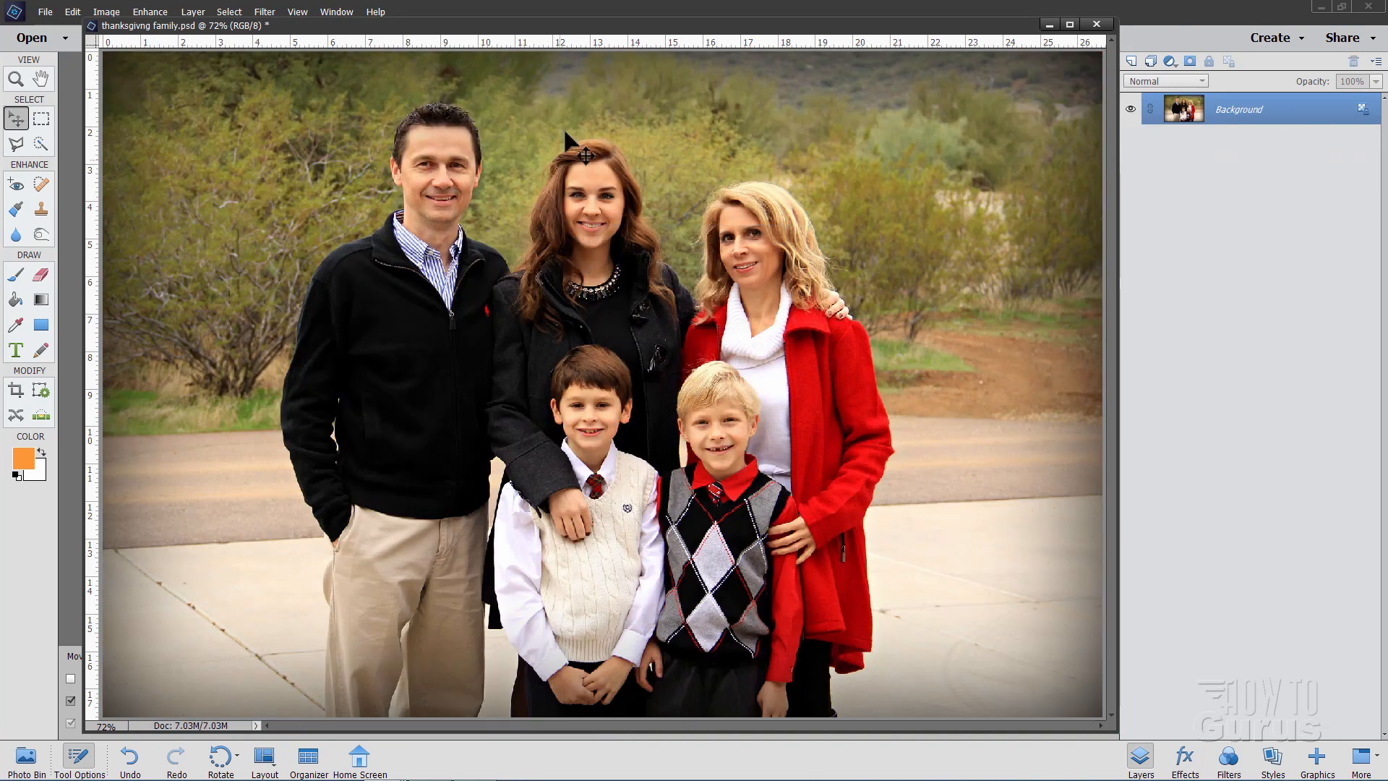
Dock the floating photo window in the workspace and reset the foreground and background colors to default black and white
left_click_drag(551, 24, 552, 57)
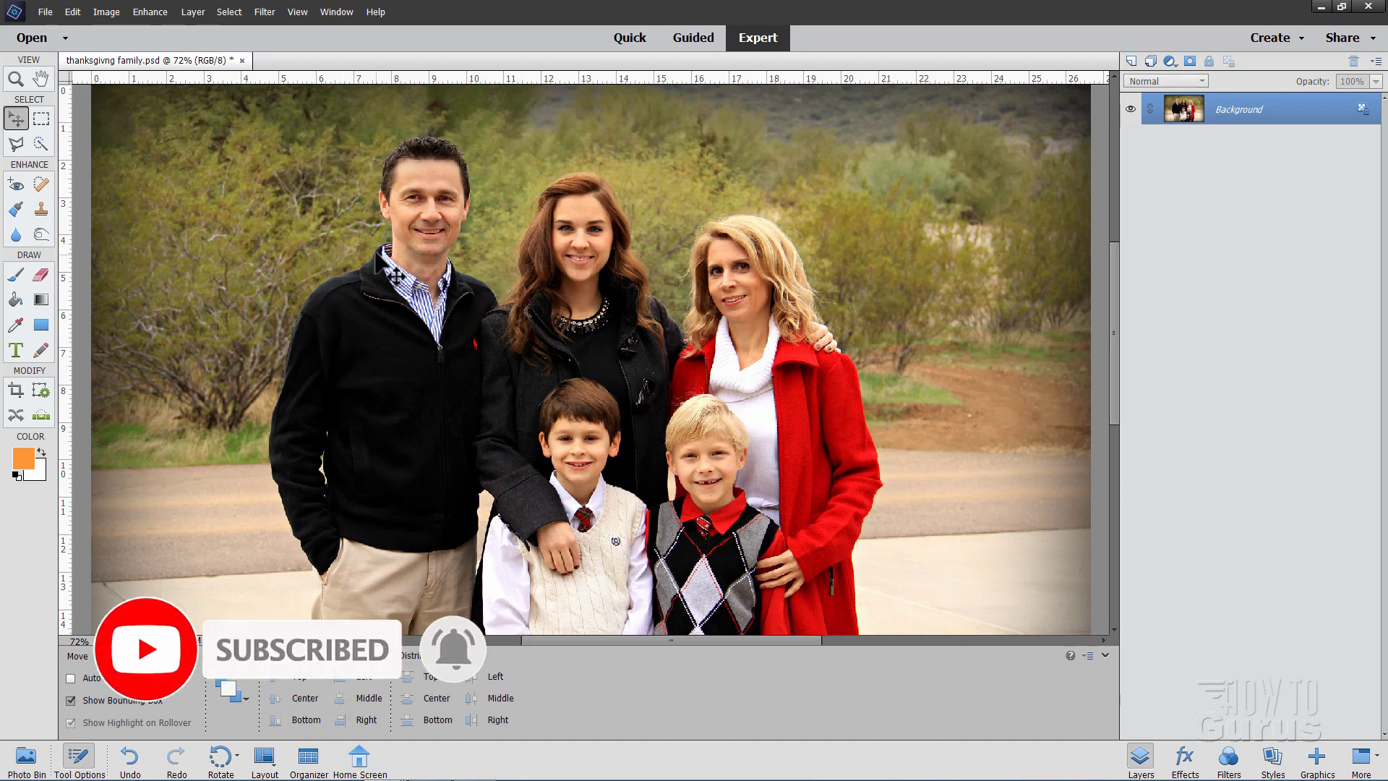
left_click(16, 474)
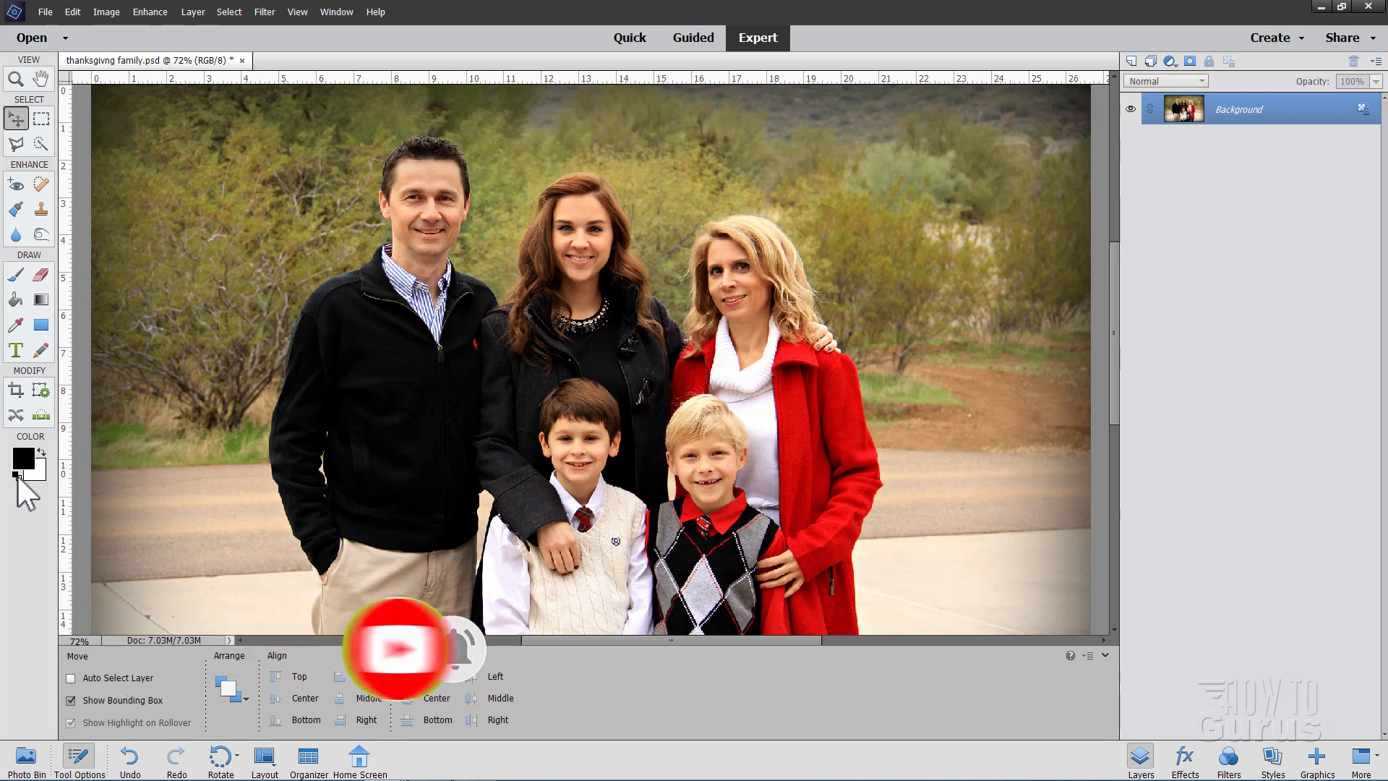
Zoom in to 300% on the man's head and set the Polygonal Lasso to New selection mode
left_click(16, 143)
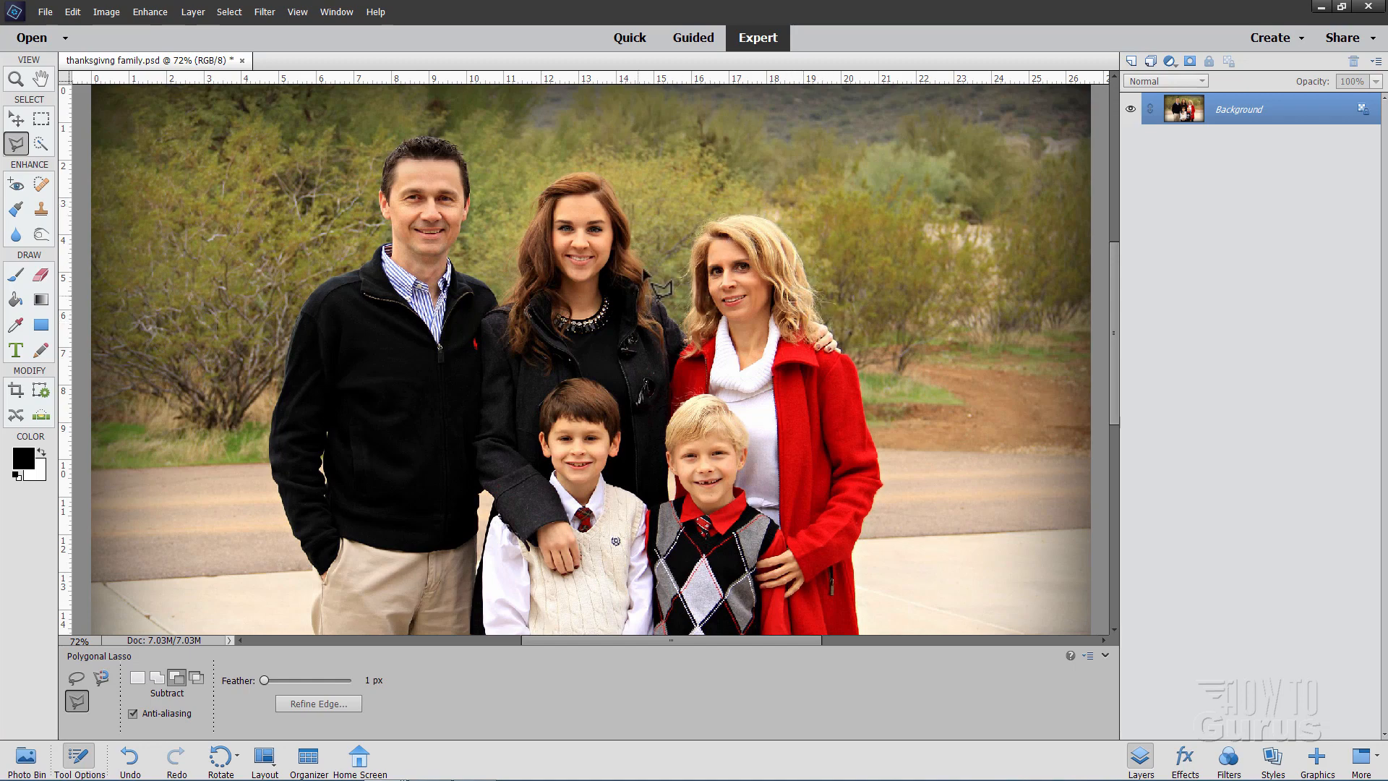
key("z")
left_click(448, 234)
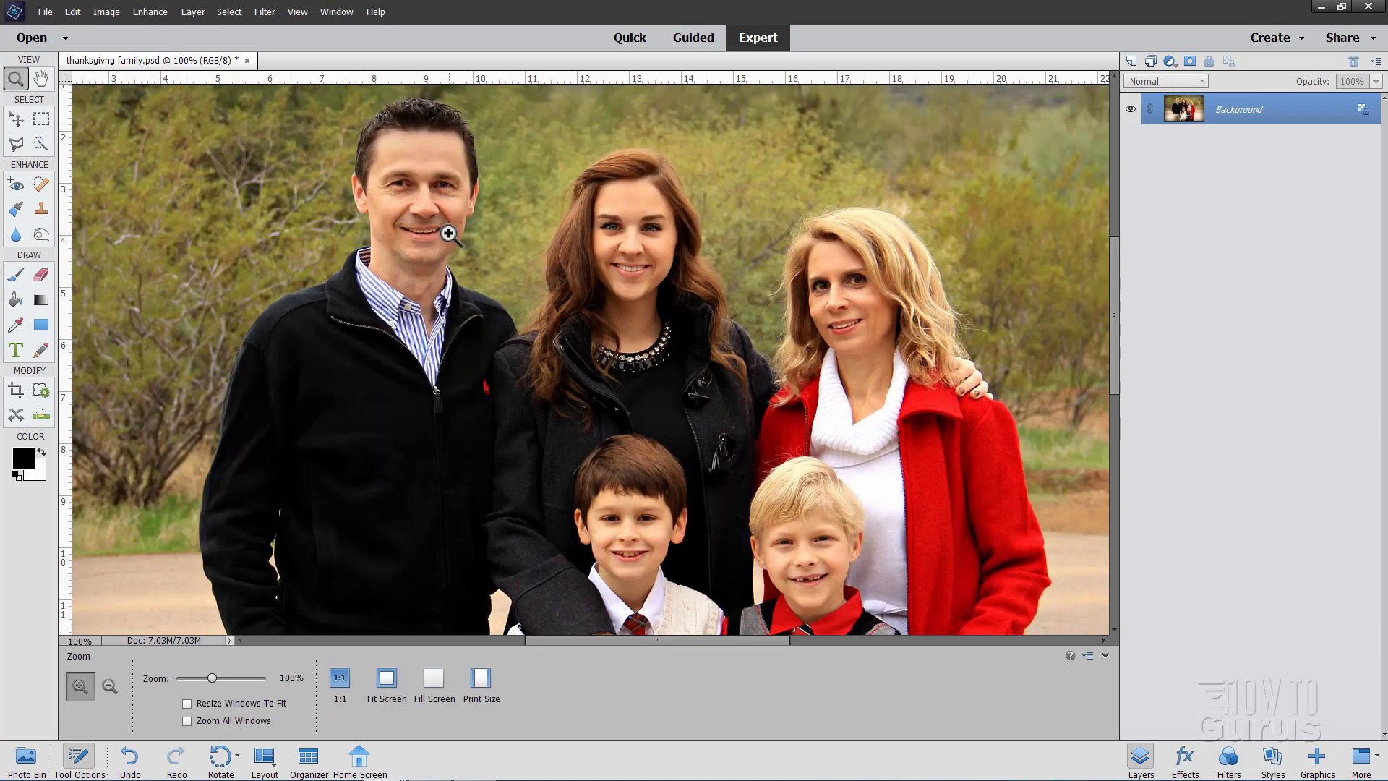
left_click(454, 240)
left_click(274, 293)
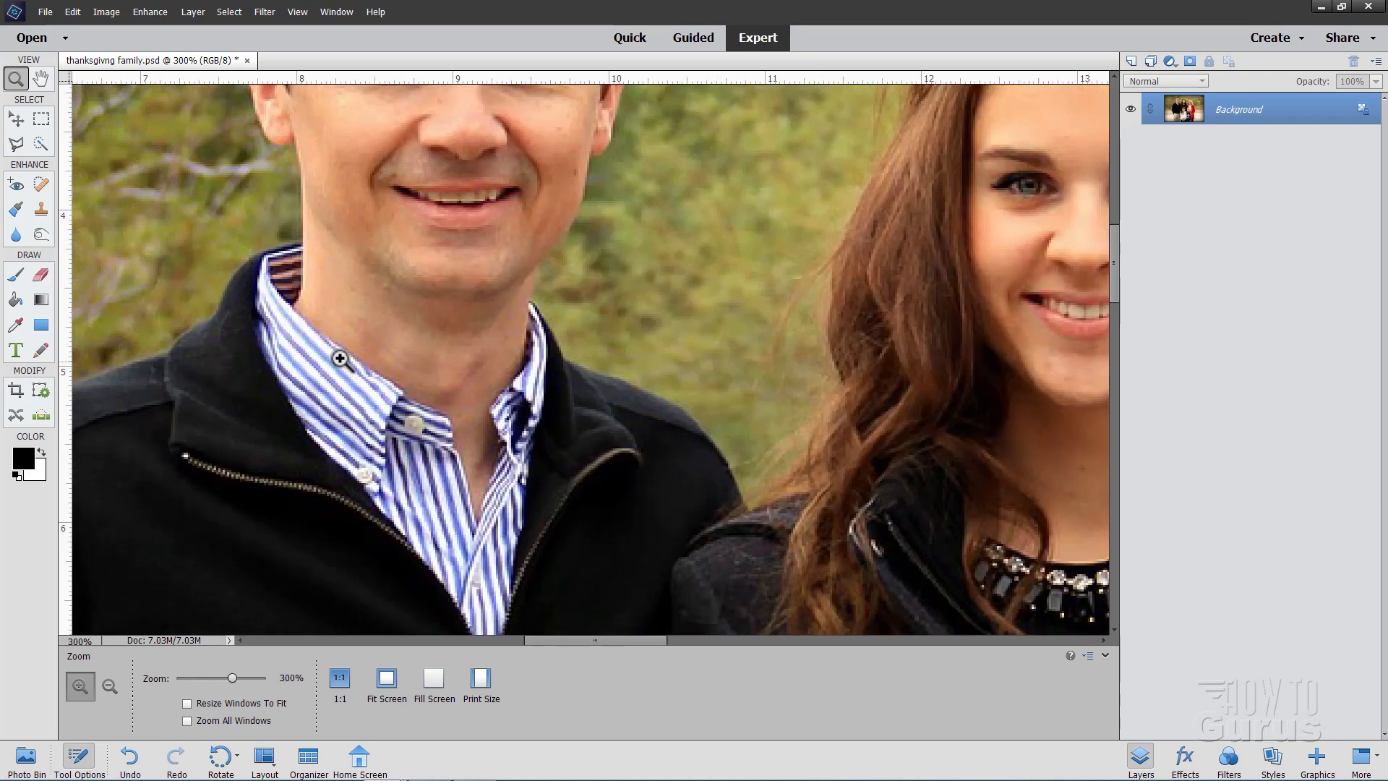
scroll(375, 389, "up", 2)
scroll(376, 388, "up", 5)
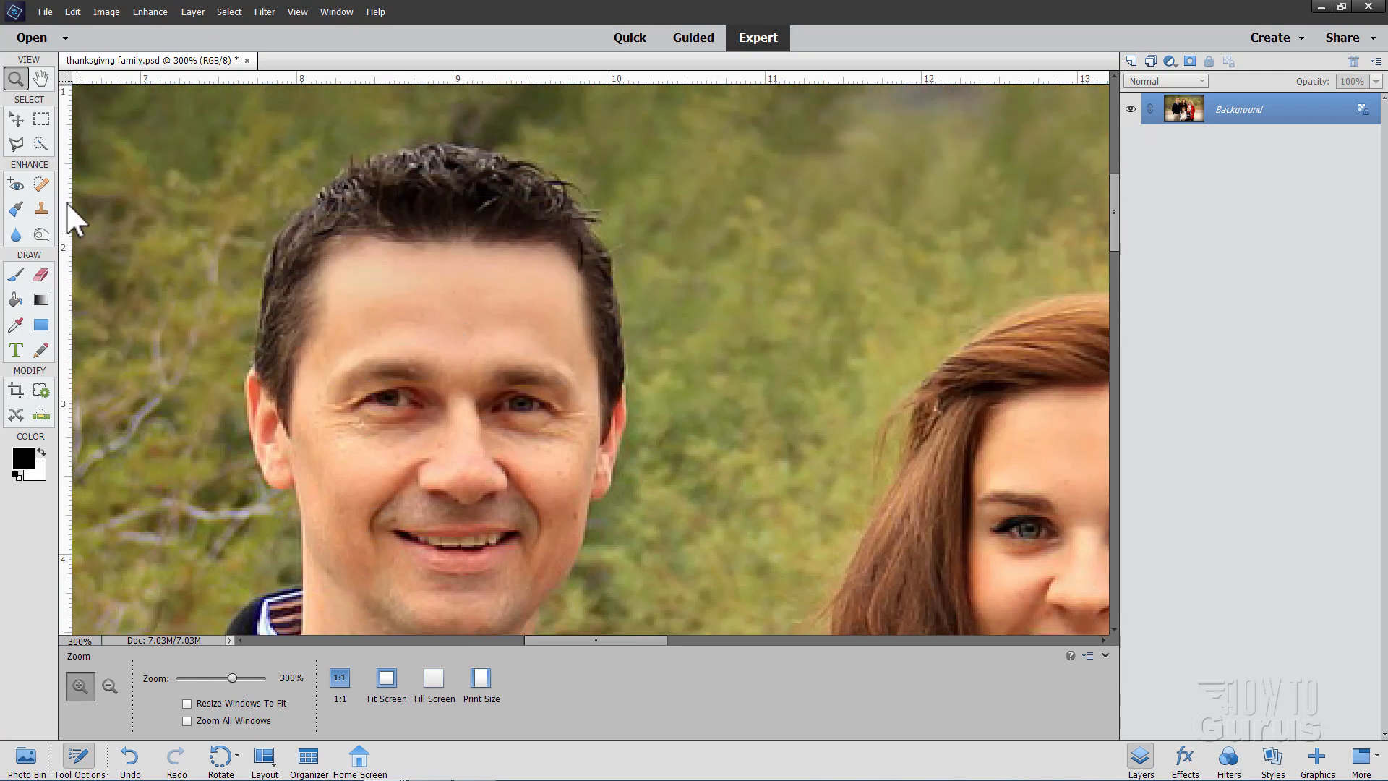
left_click(16, 143)
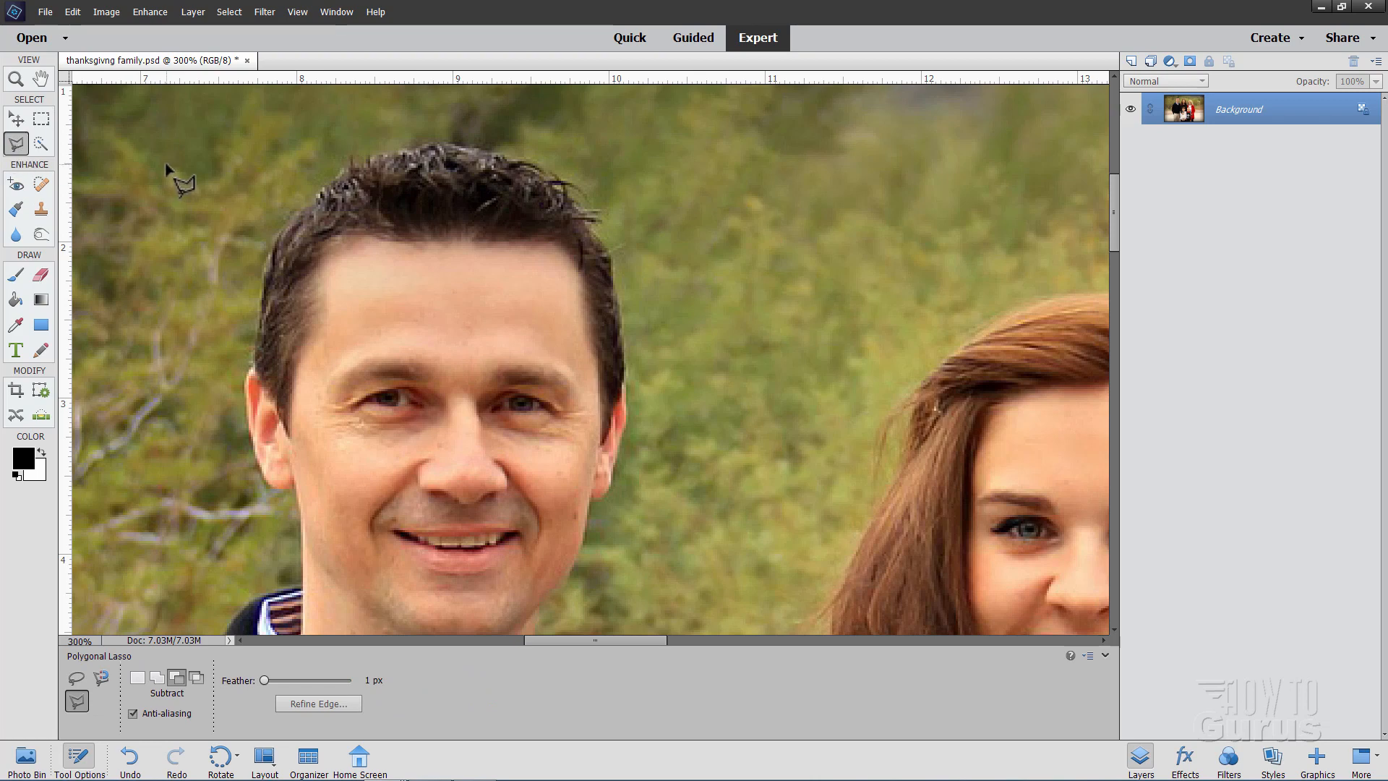
key("space")
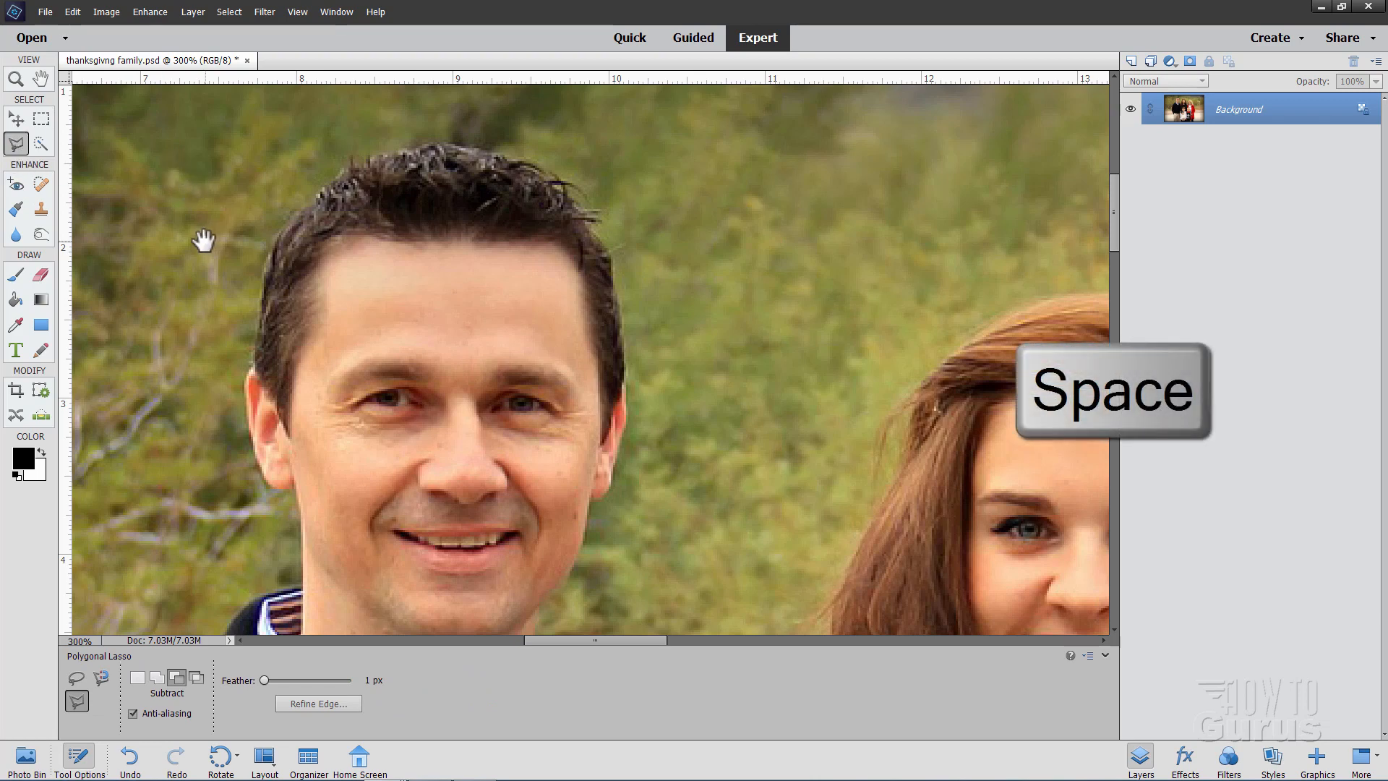
left_click_drag(245, 217, 419, 244)
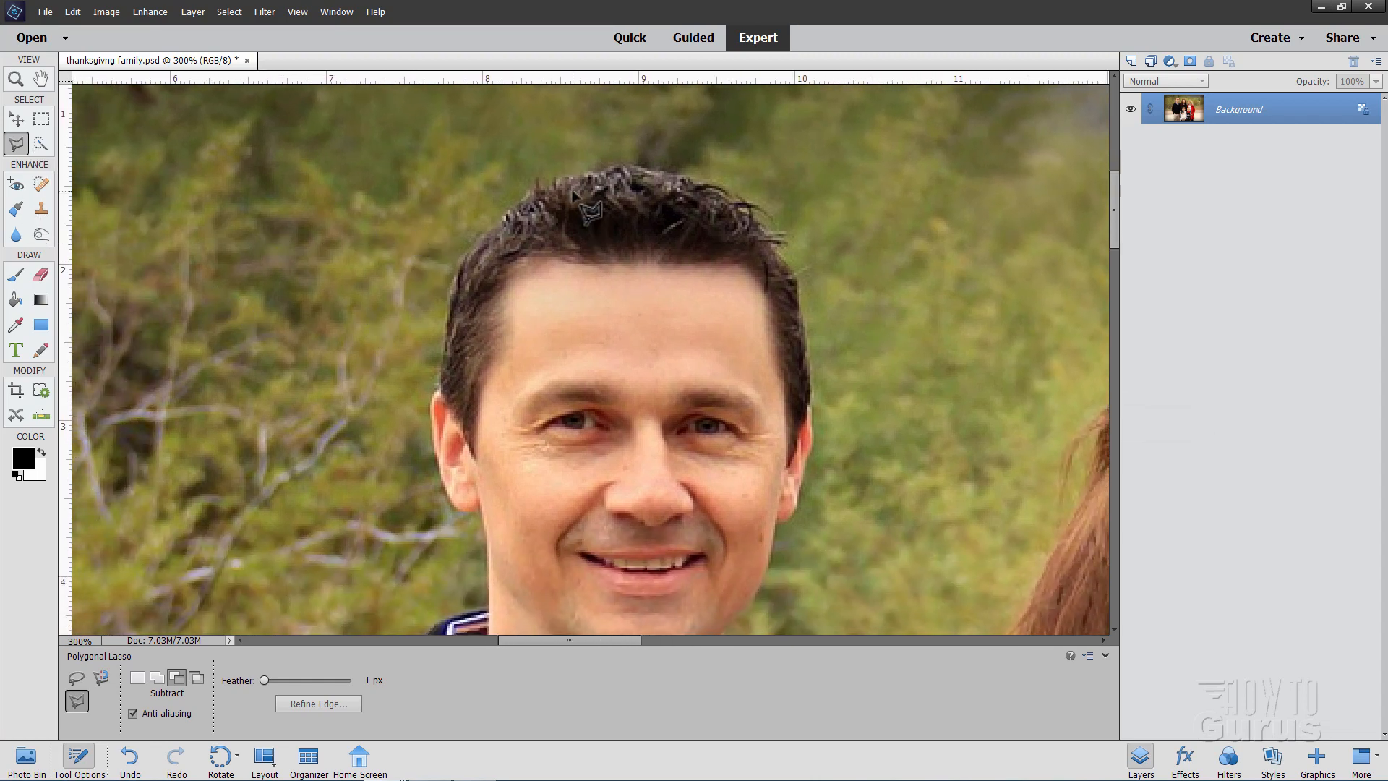
left_click(136, 680)
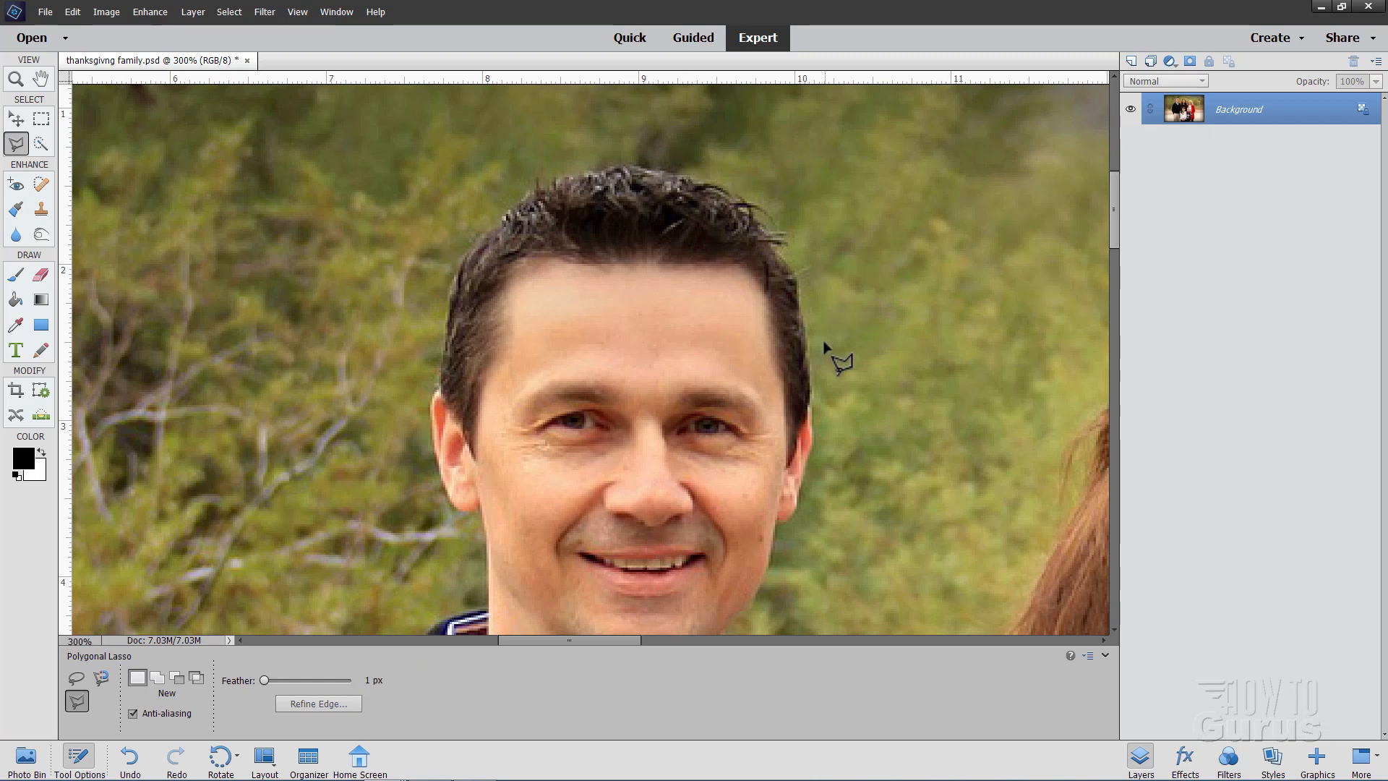
Trace the family's outline with the Polygonal Lasso, starting at the man's hair and following his ear and neck to the collar
left_click(817, 360)
left_click(678, 164)
left_click(633, 159)
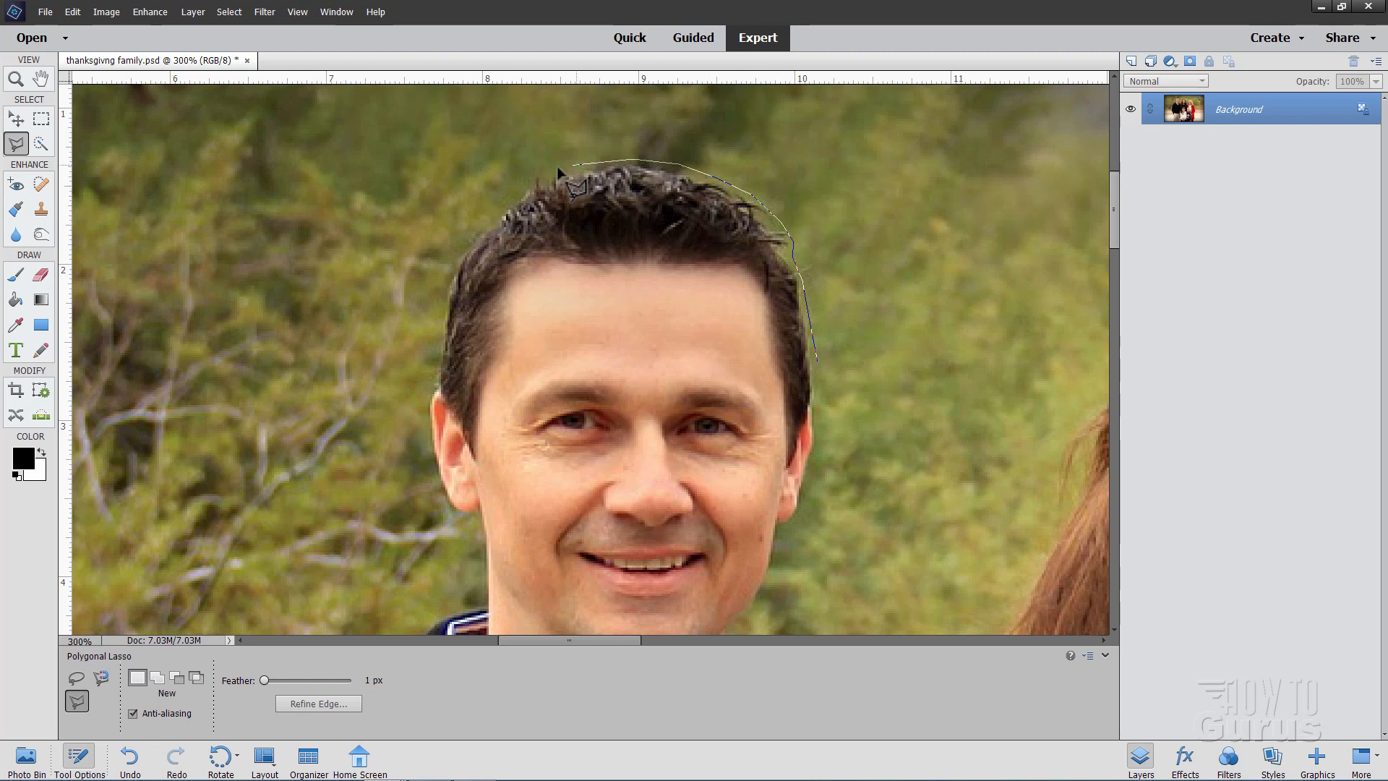
left_click(528, 175)
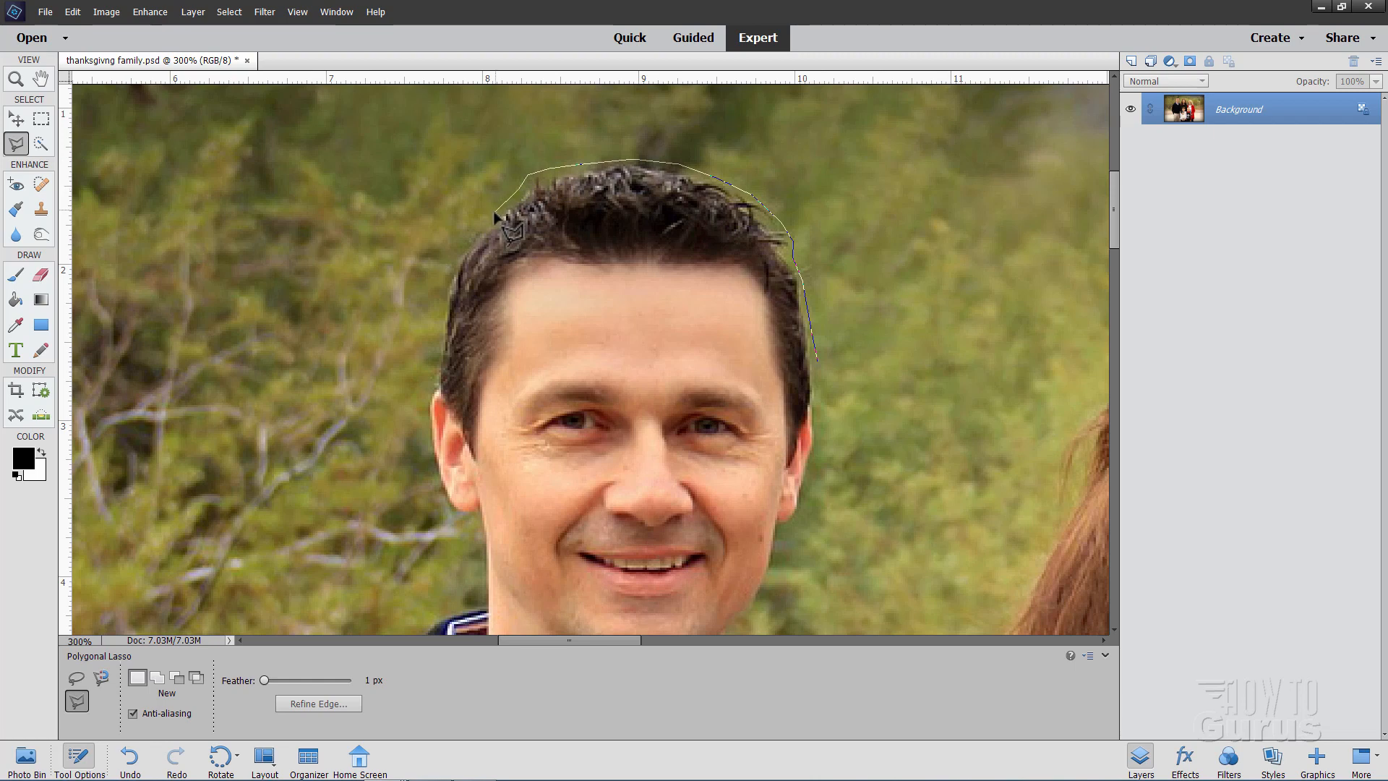
left_click(449, 273)
left_click(439, 333)
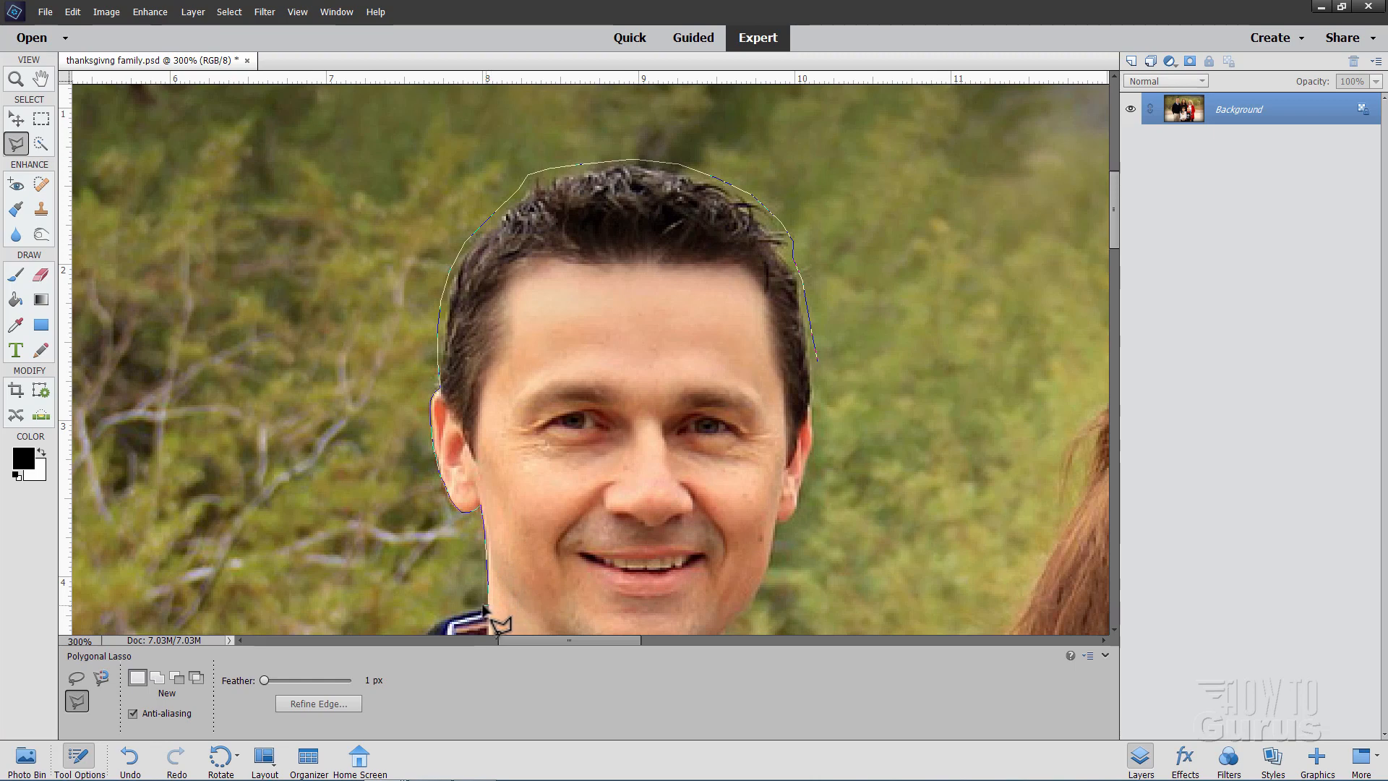
left_click(449, 618)
key("space")
left_click_drag(449, 582, 557, 292)
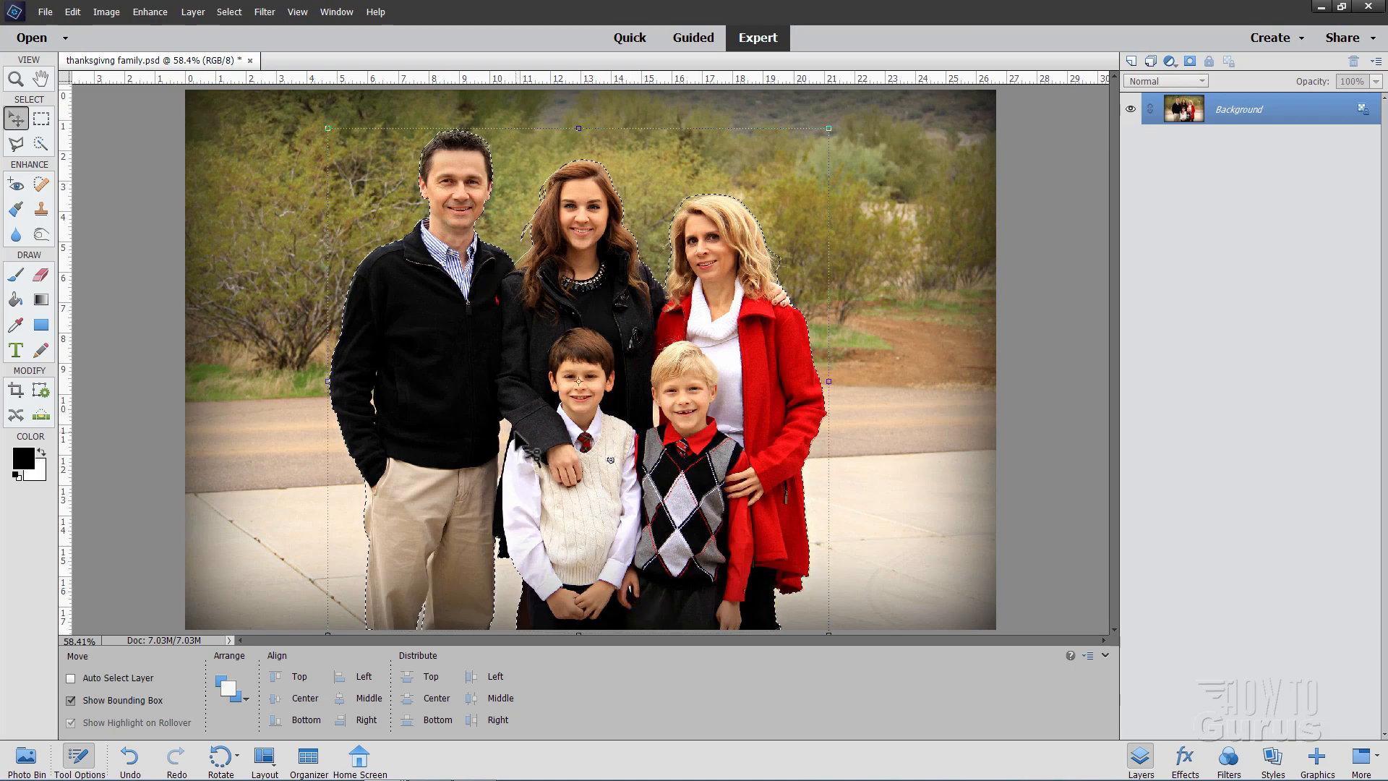
Subtract the narrow background gap between the man's sleeve and jacket from the selection using the Polygonal Lasso
left_click(15, 79)
left_click(383, 415)
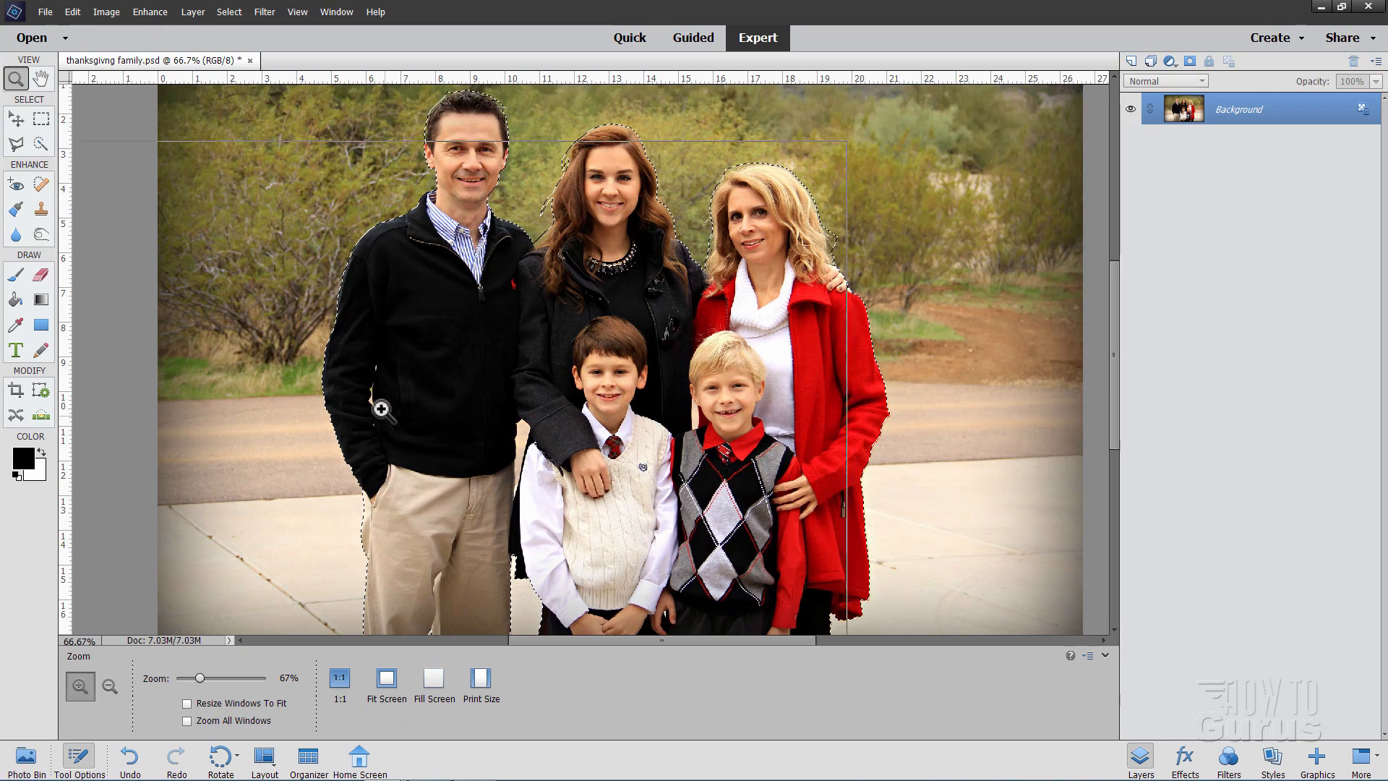
left_click(372, 405)
left_click(365, 399)
left_click(354, 394)
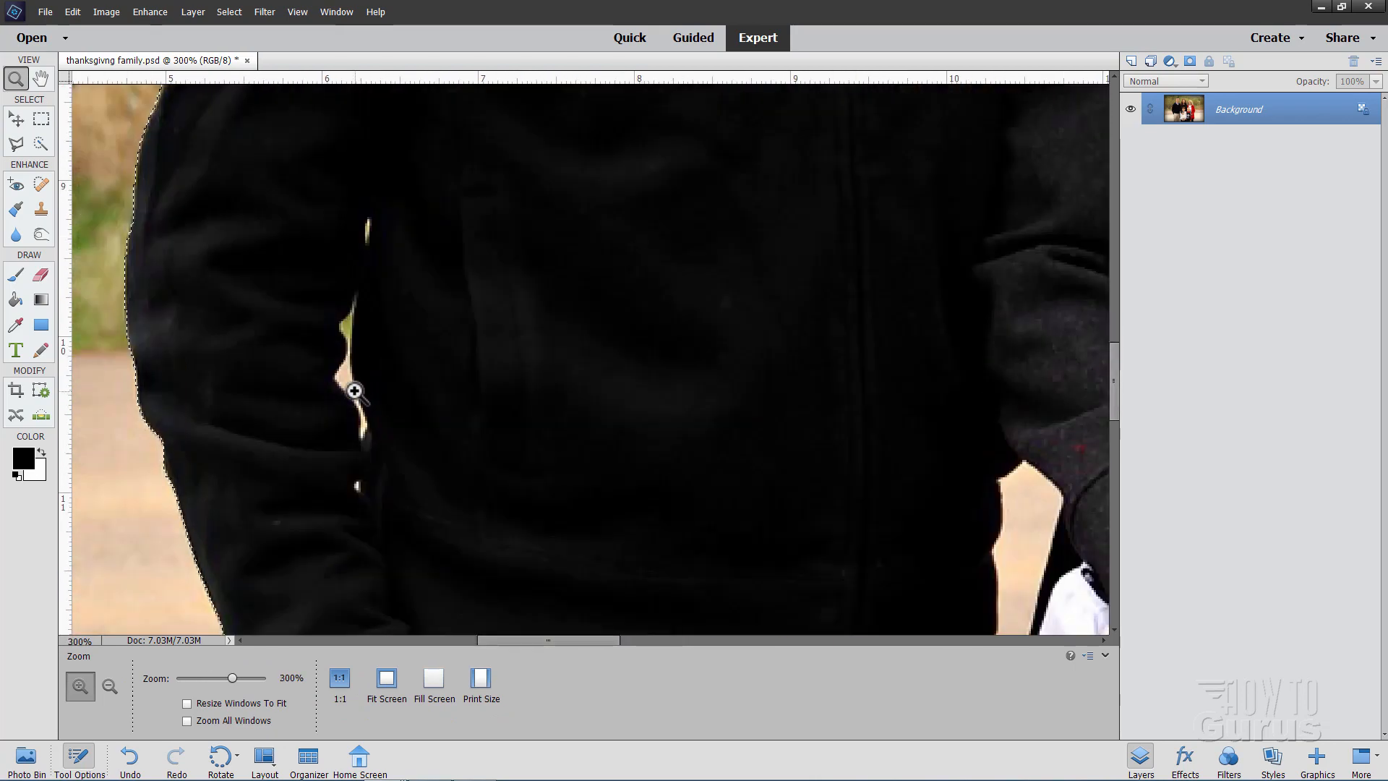
left_click(16, 144)
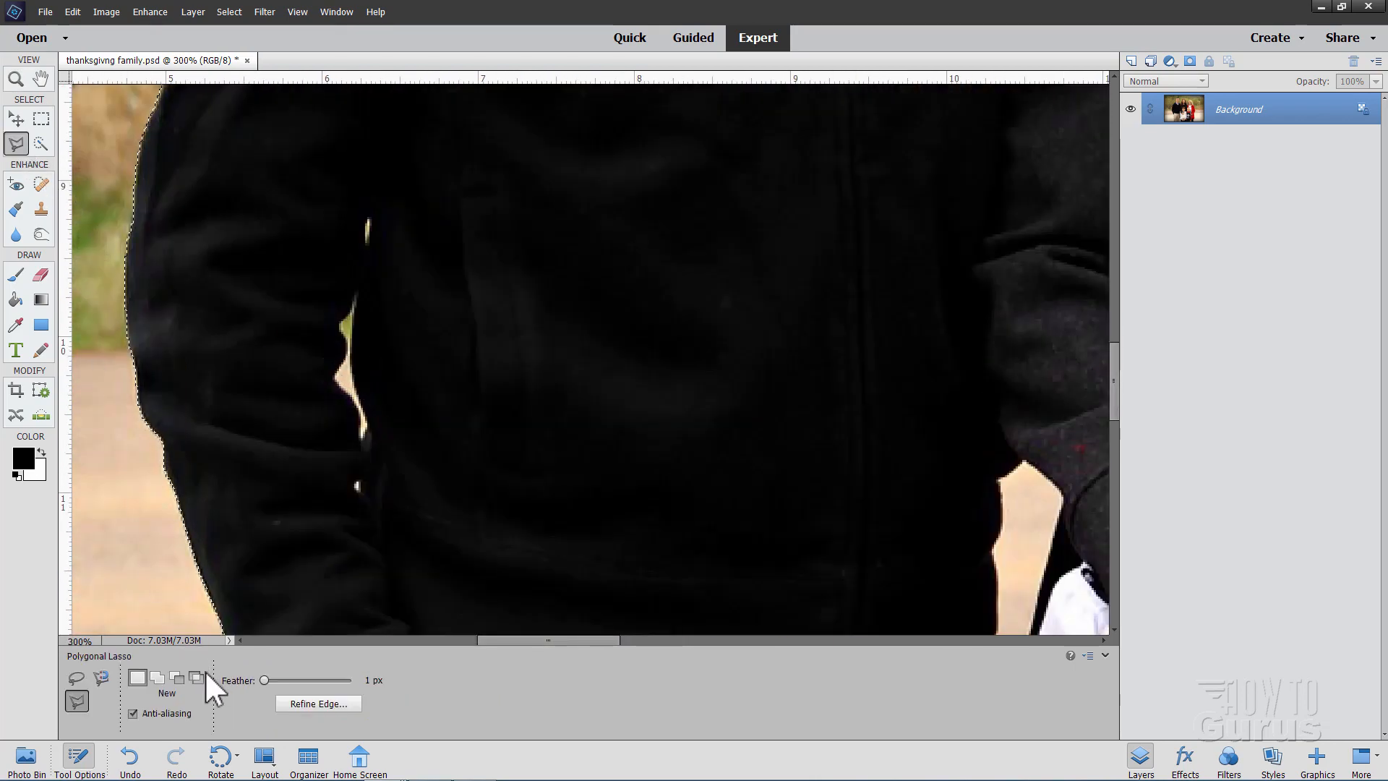
left_click(176, 678)
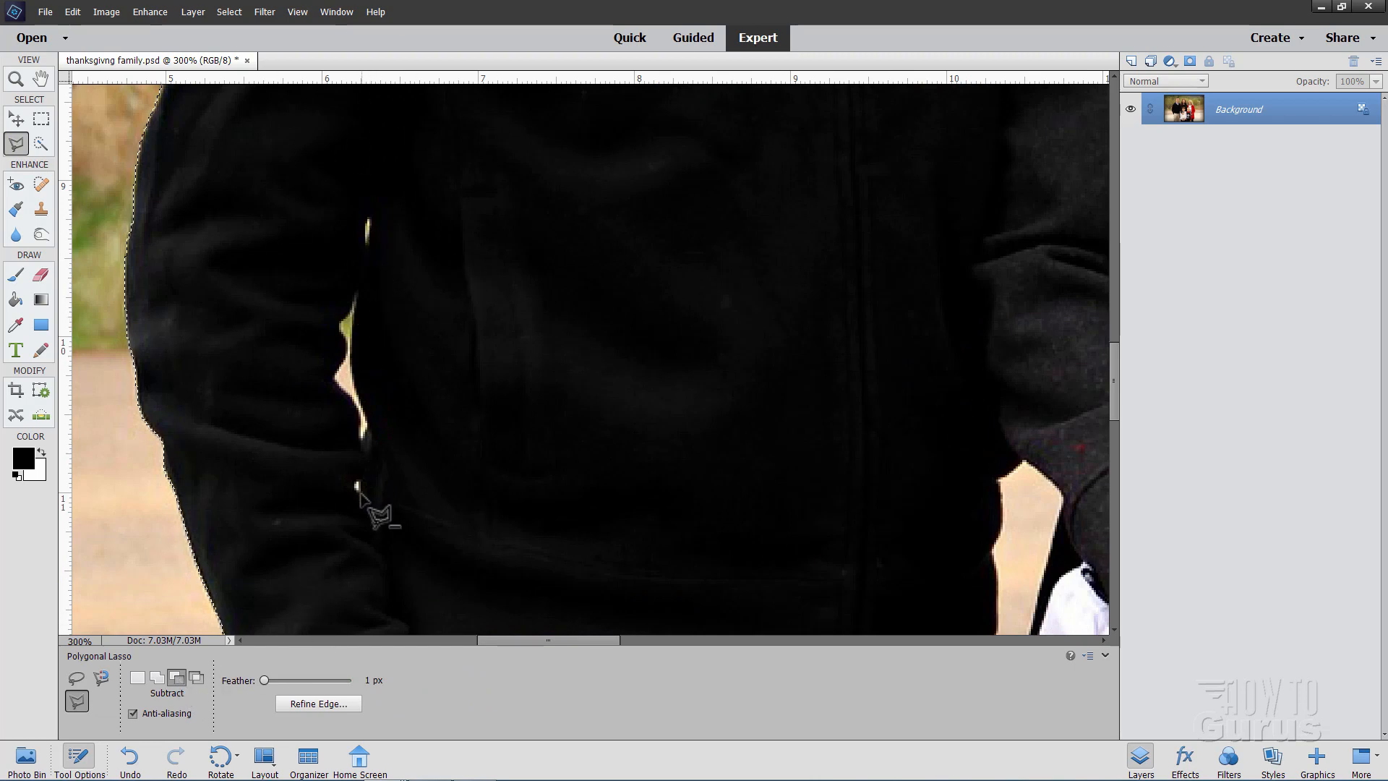
left_click(355, 294)
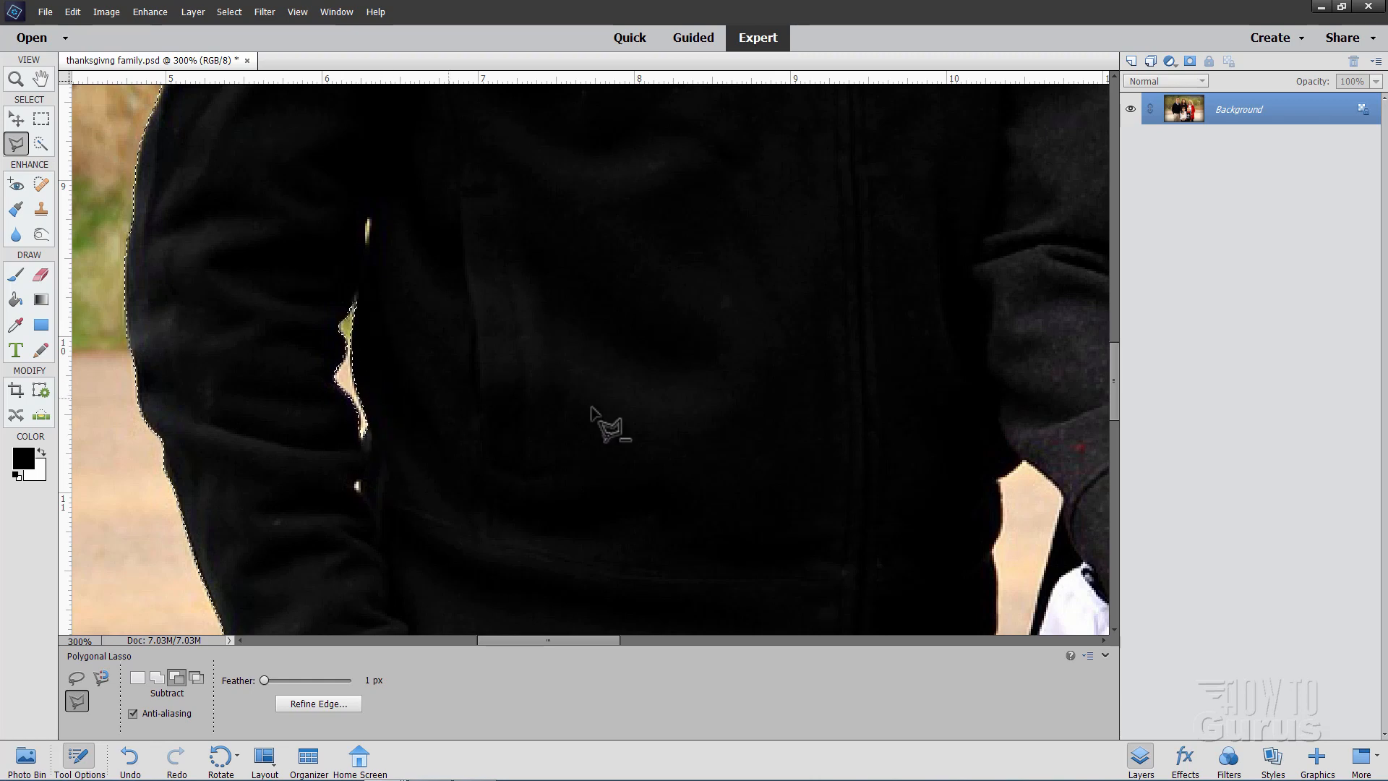
Subtract the remaining background gaps between the man and the boy in the cream vest, and beside the blond boy's hand
left_click_drag(674, 426, 456, 183)
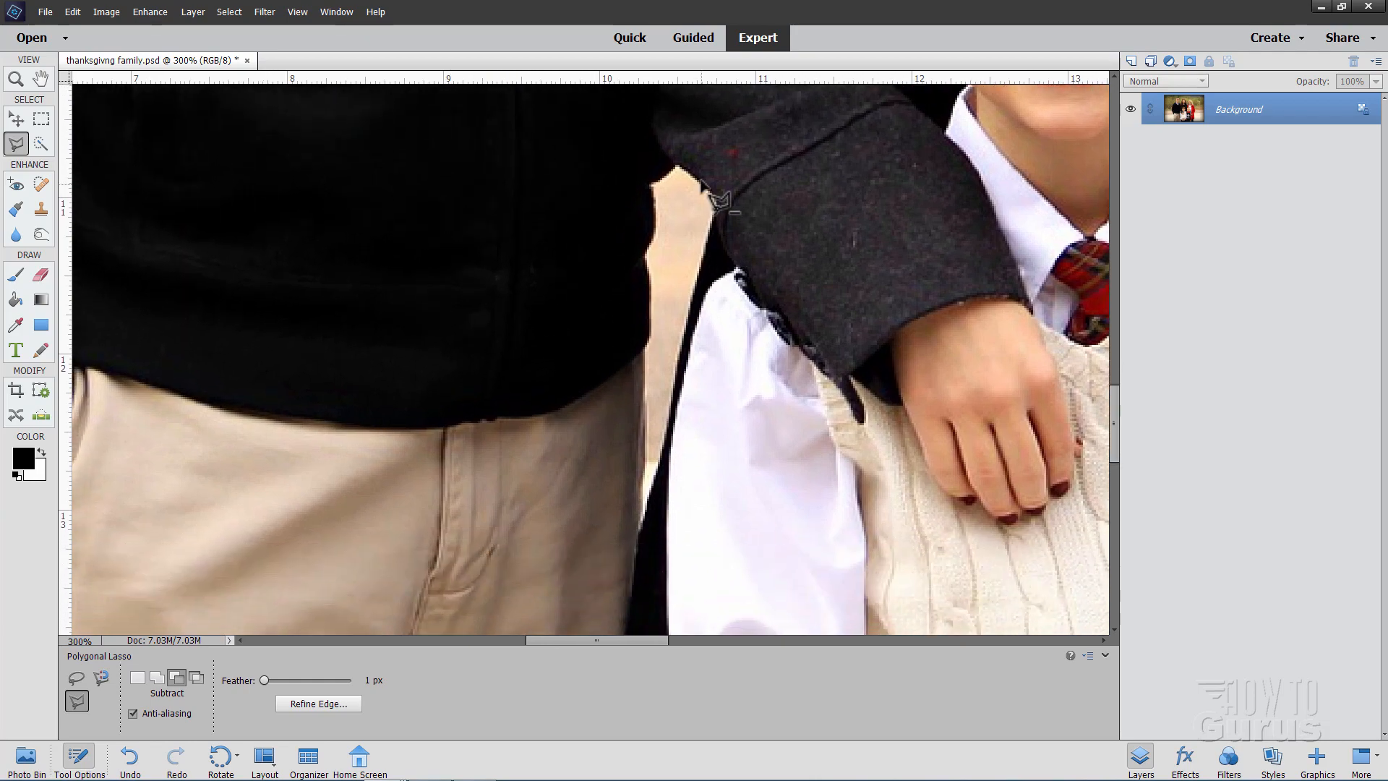
left_click_drag(777, 397, 399, 119)
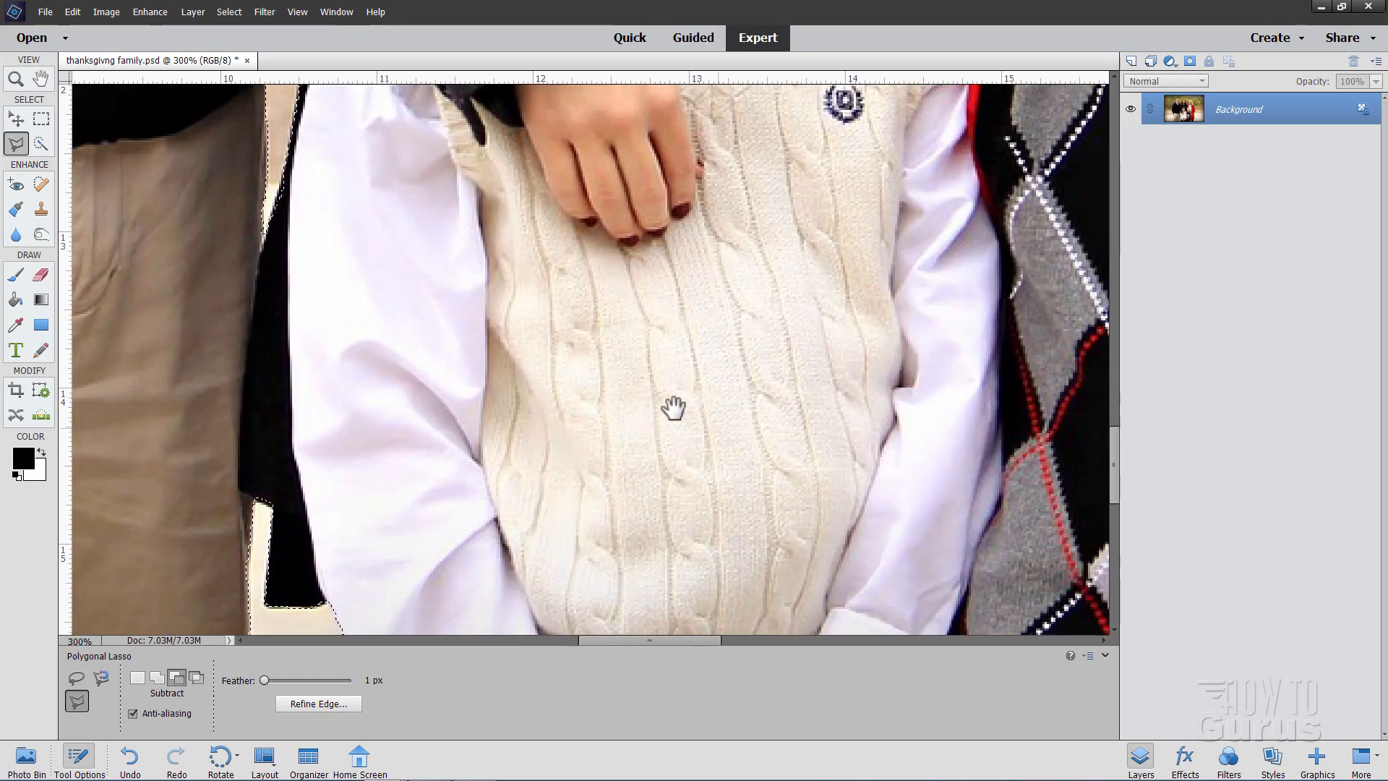
left_click_drag(674, 408, 332, 230)
left_click_drag(517, 418, 424, 195)
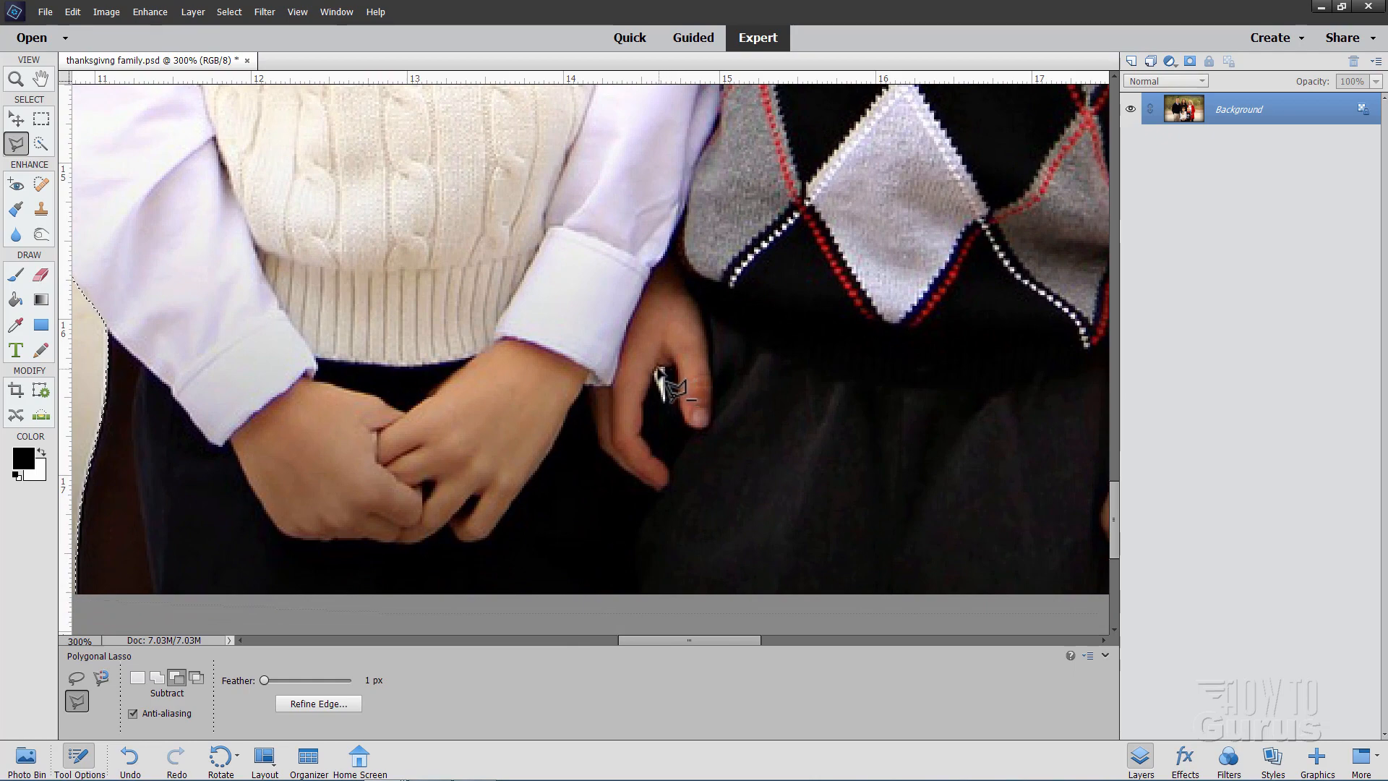
key("z")
left_click(390, 680)
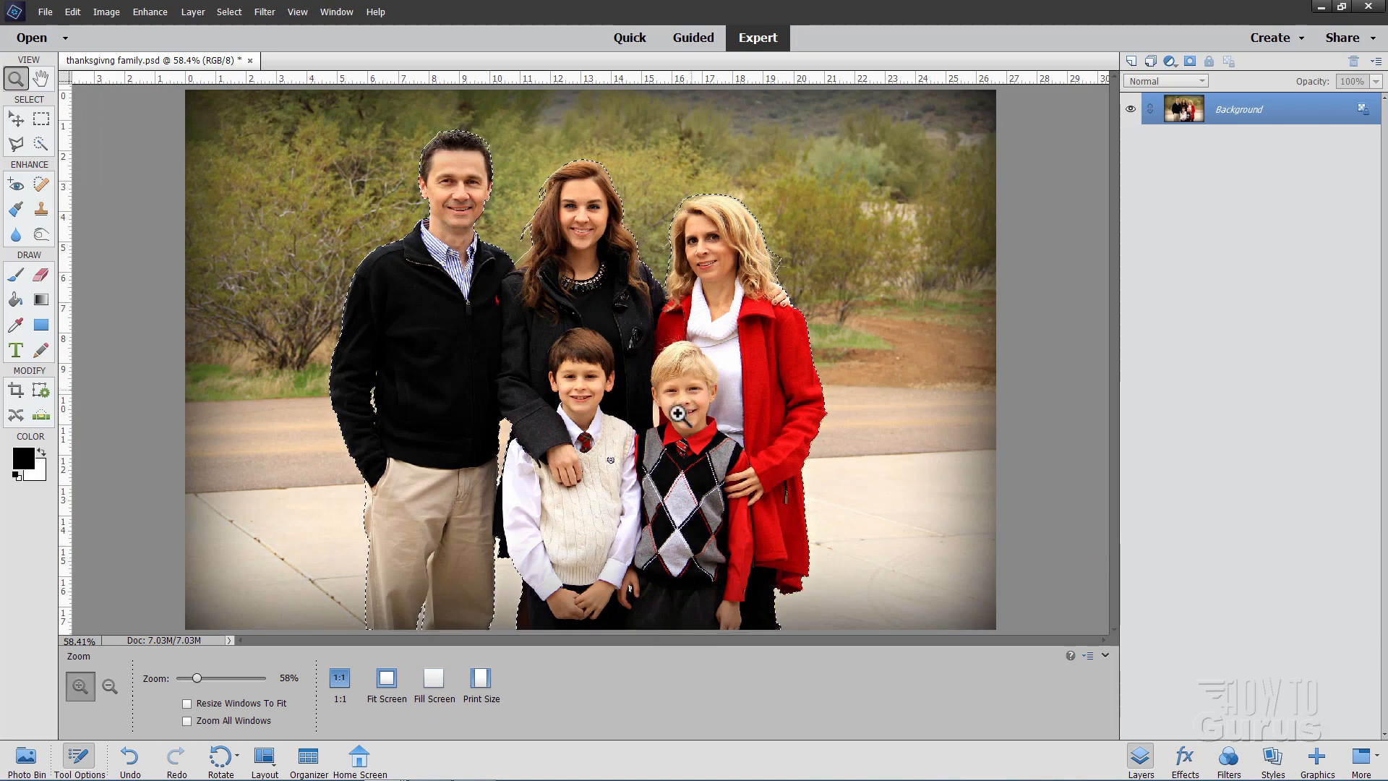
Subtract the narrow background gap beside the blond boy's cheek from the family selection
left_click(655, 416)
left_click(656, 416)
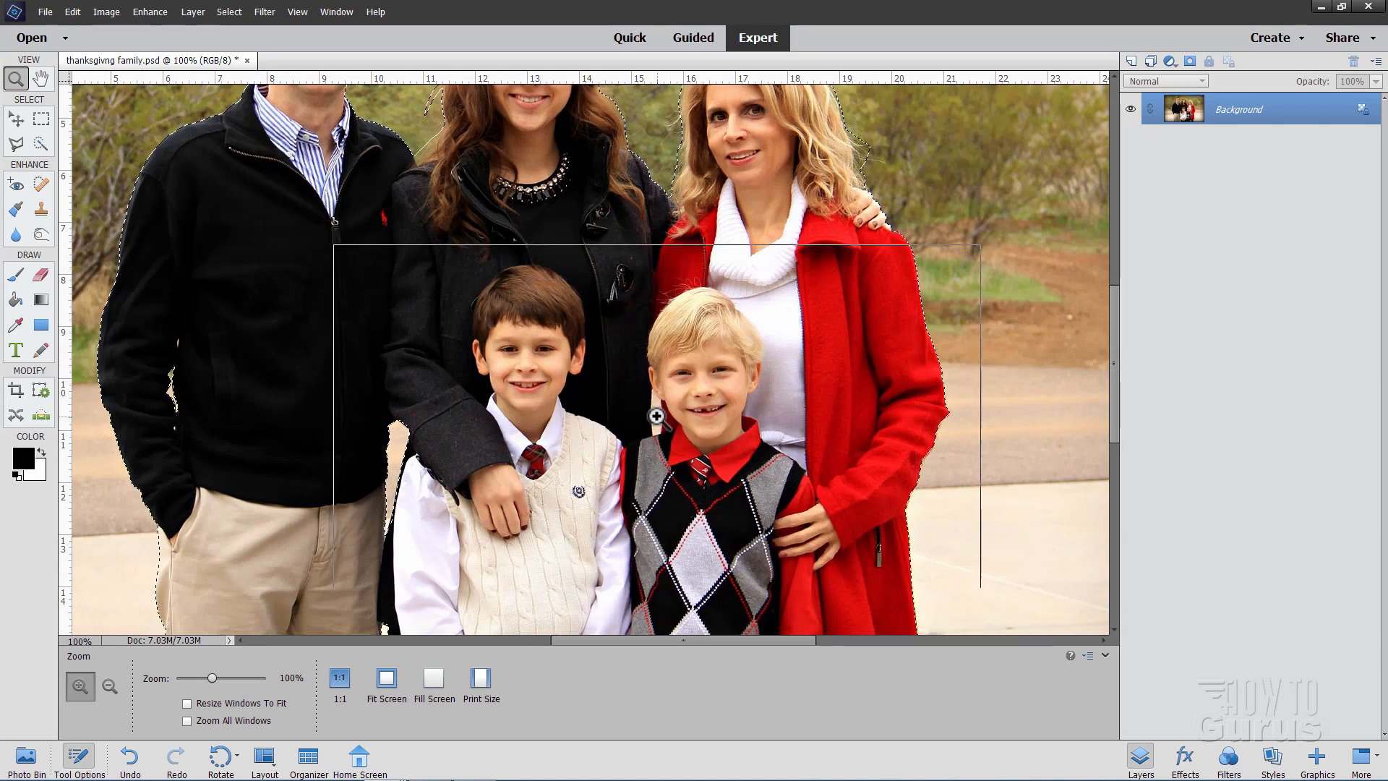
left_click(656, 417)
left_click(656, 416)
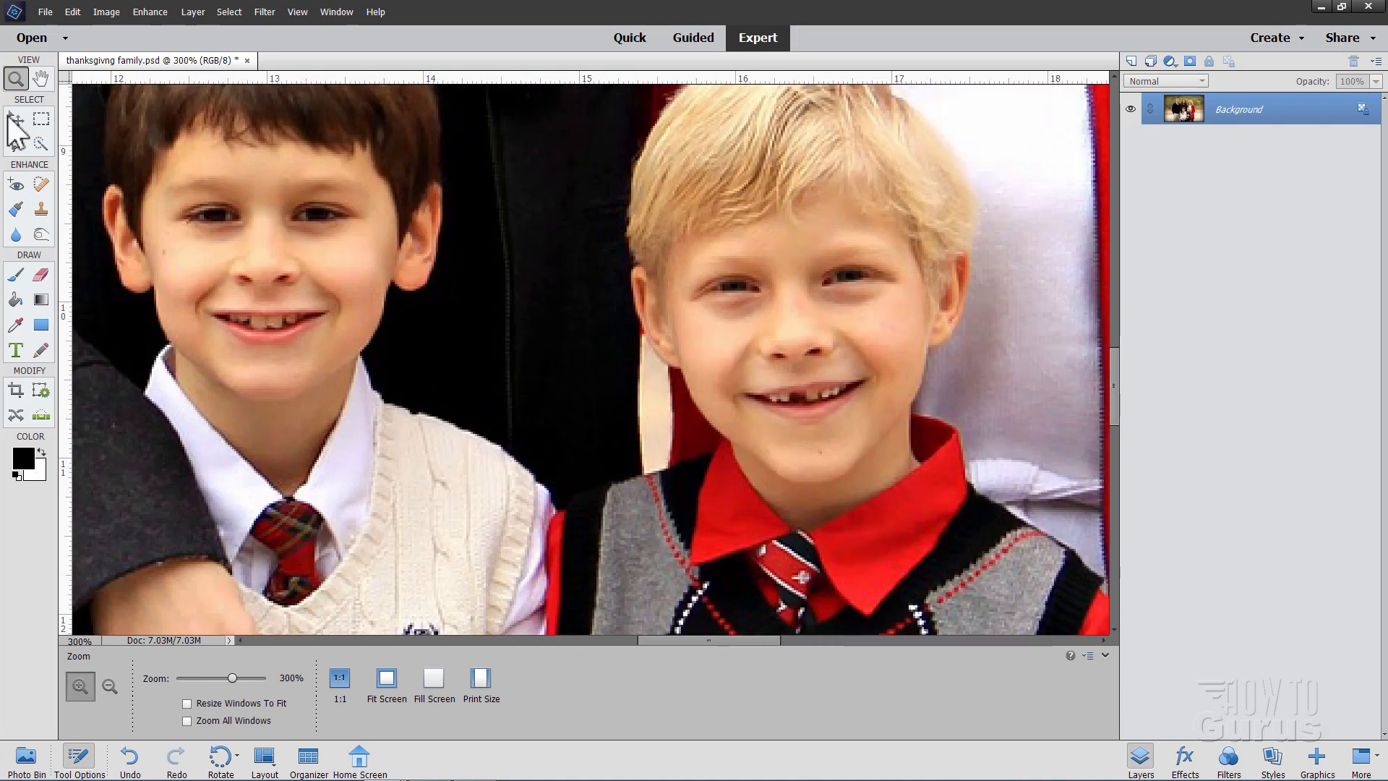
key("ctrl+0")
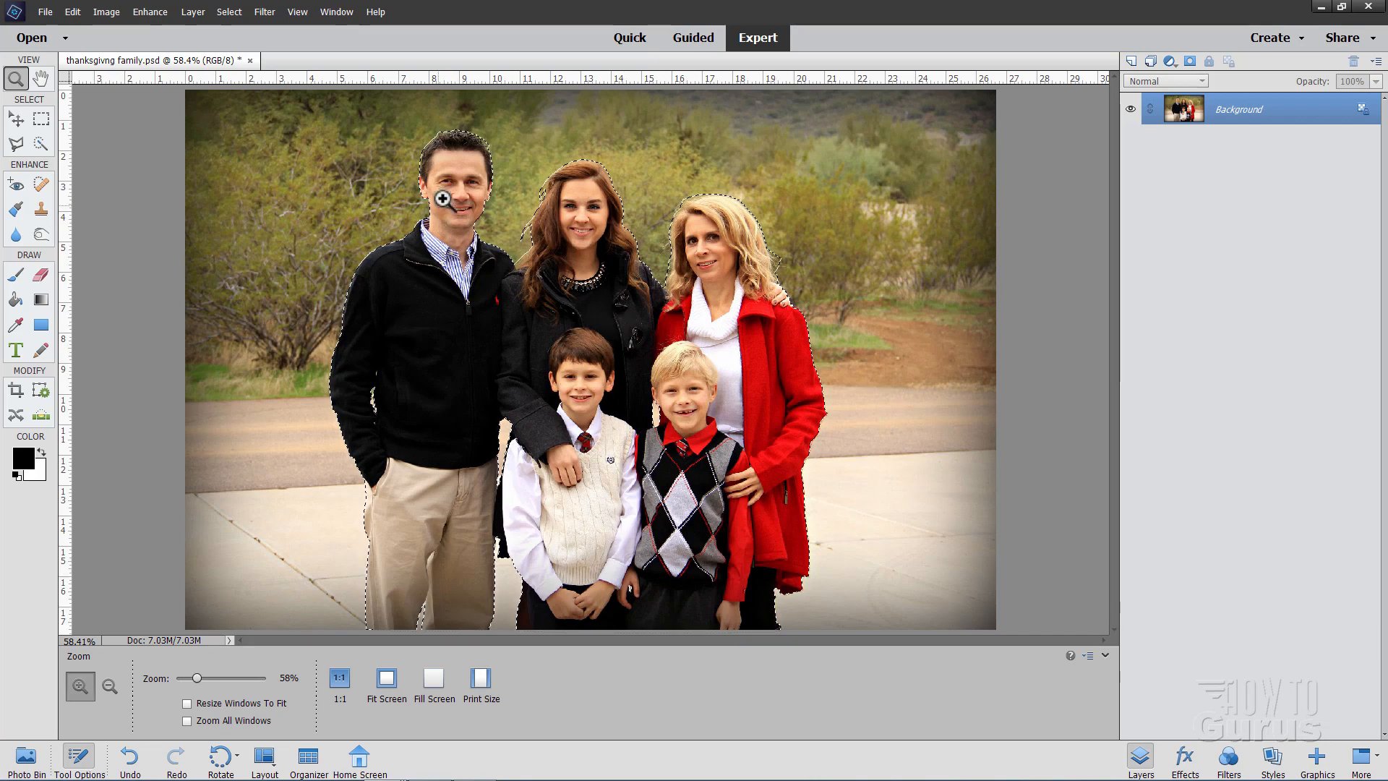
Open Refine Edge for the family selection, with the man's and young woman's heads in close view
left_click(553, 268)
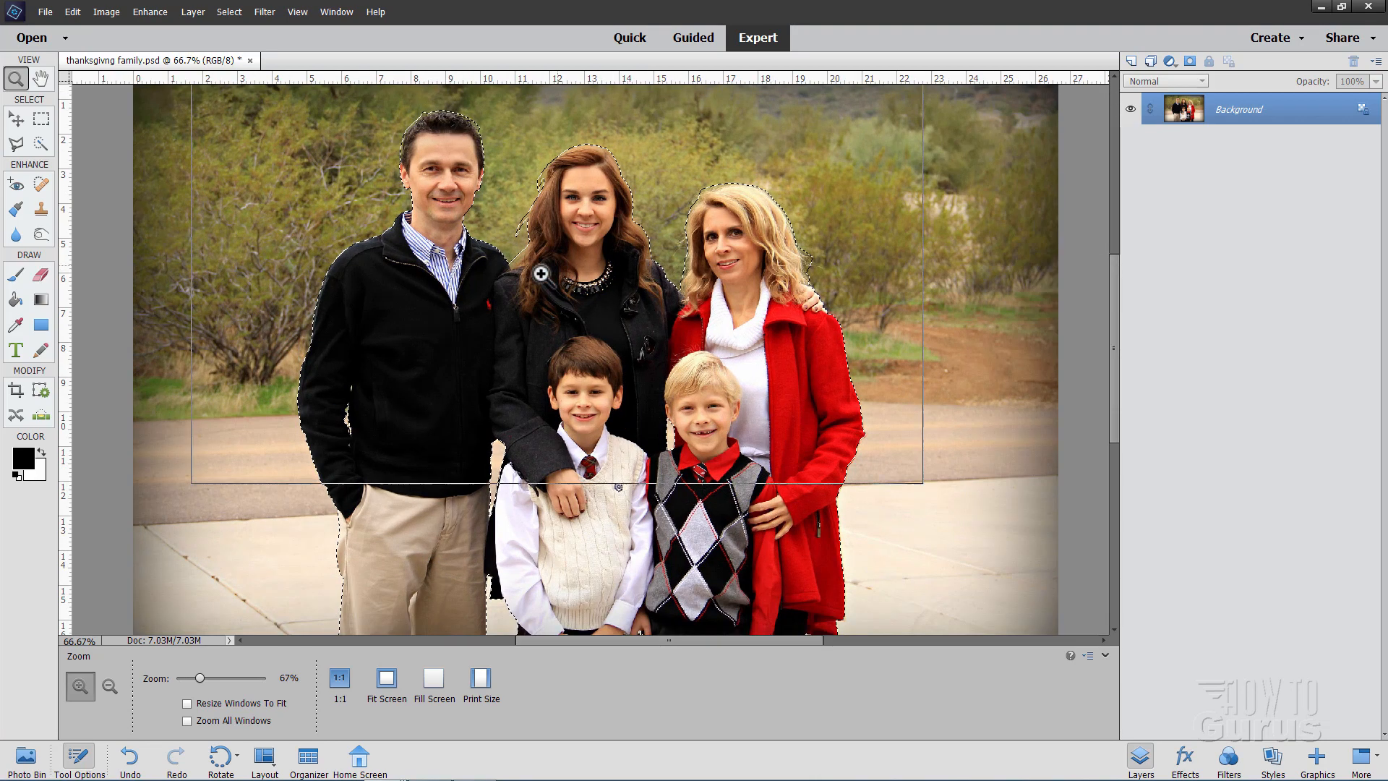
left_click(518, 275)
left_click(518, 275)
left_click_drag(506, 276, 607, 412)
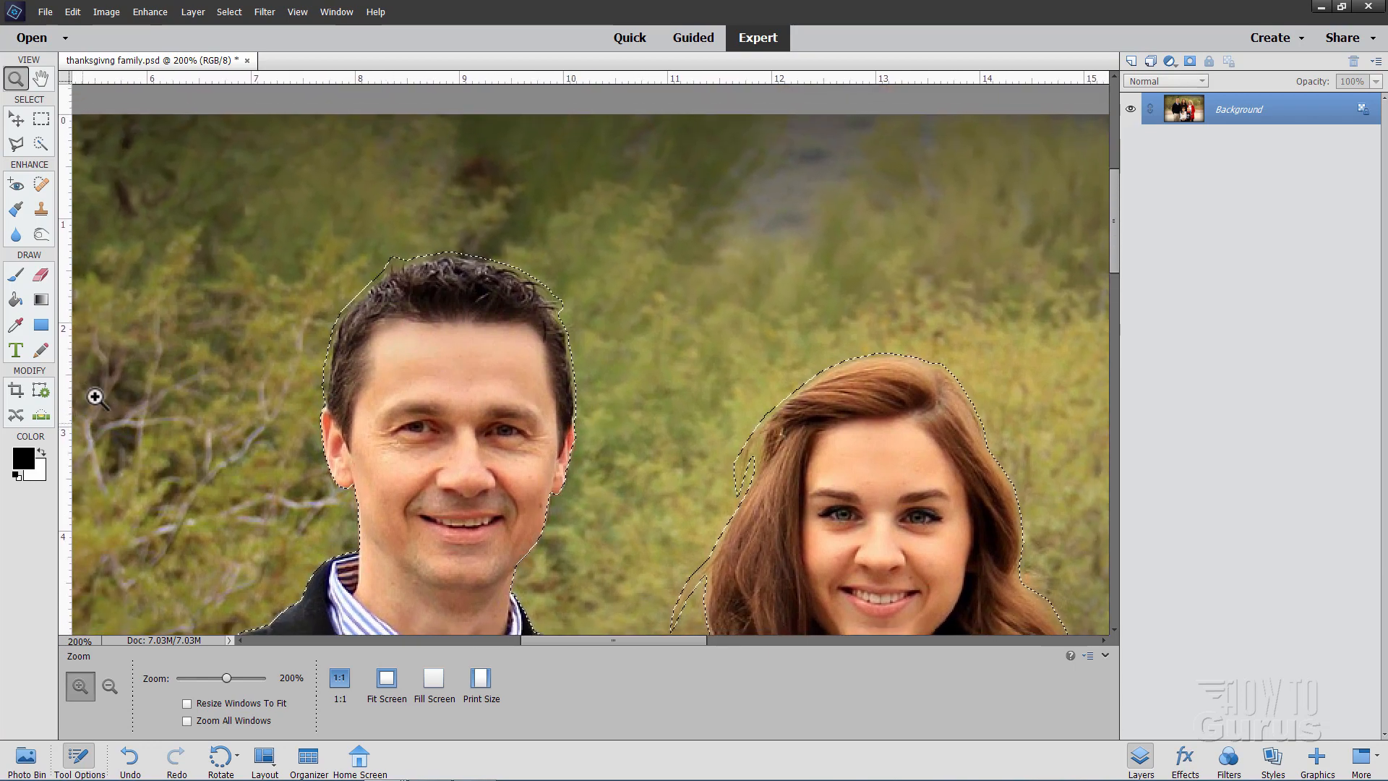
left_click(16, 144)
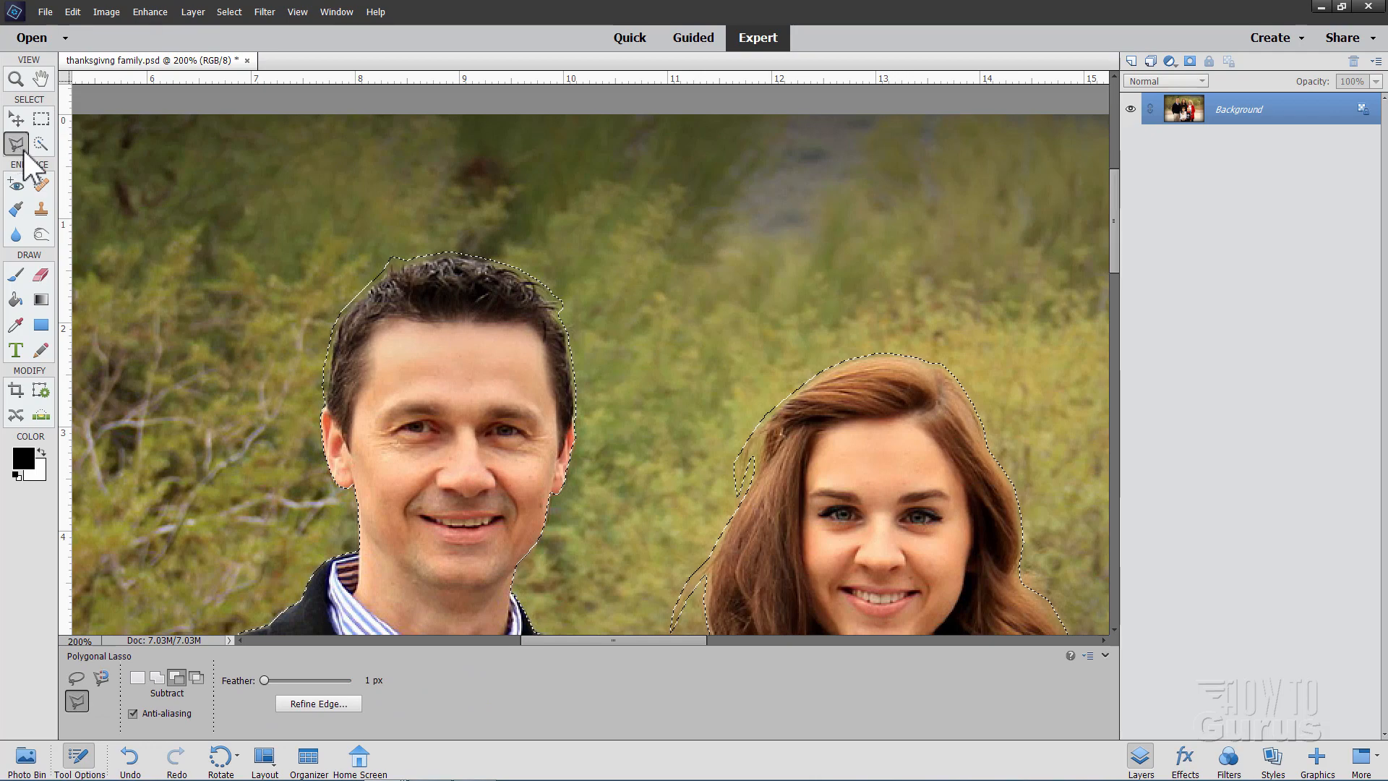
left_click(315, 703)
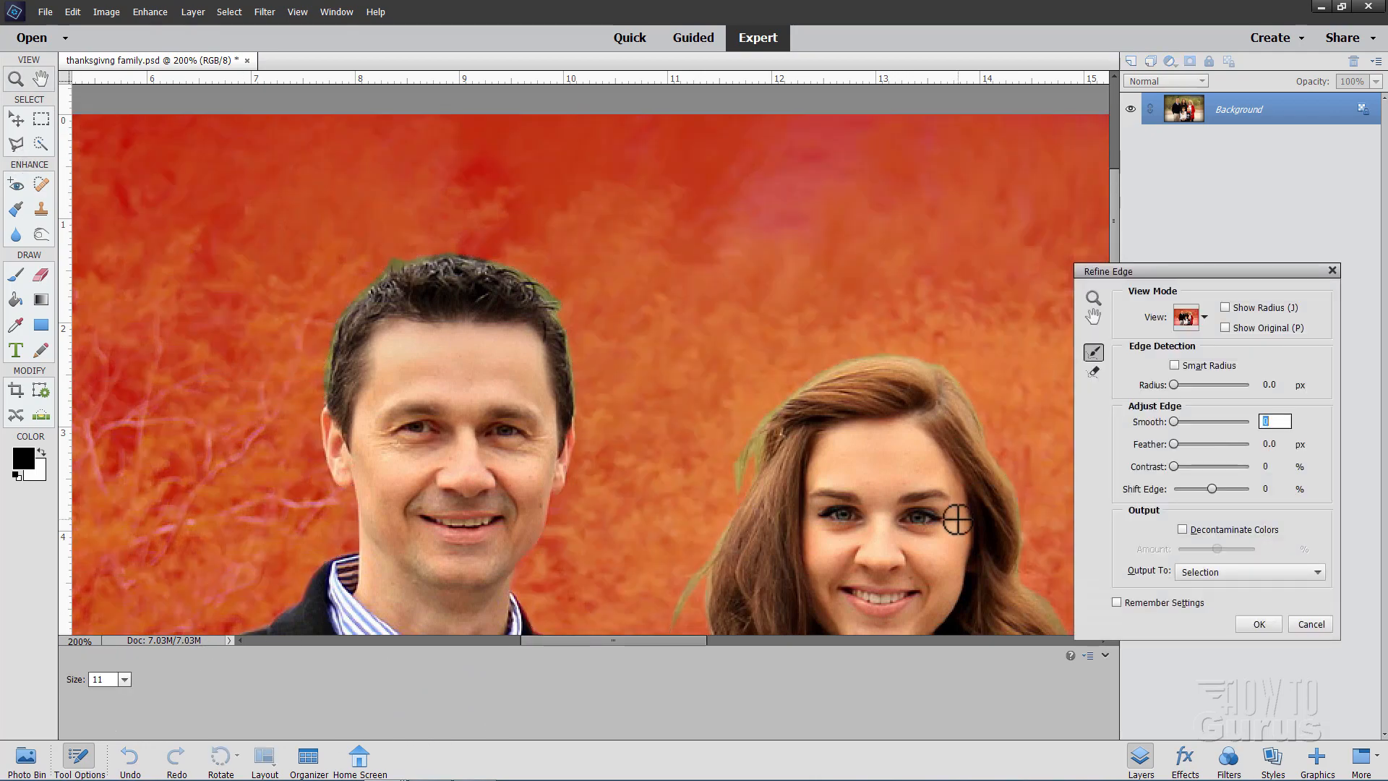
left_click_drag(1256, 271, 1230, 203)
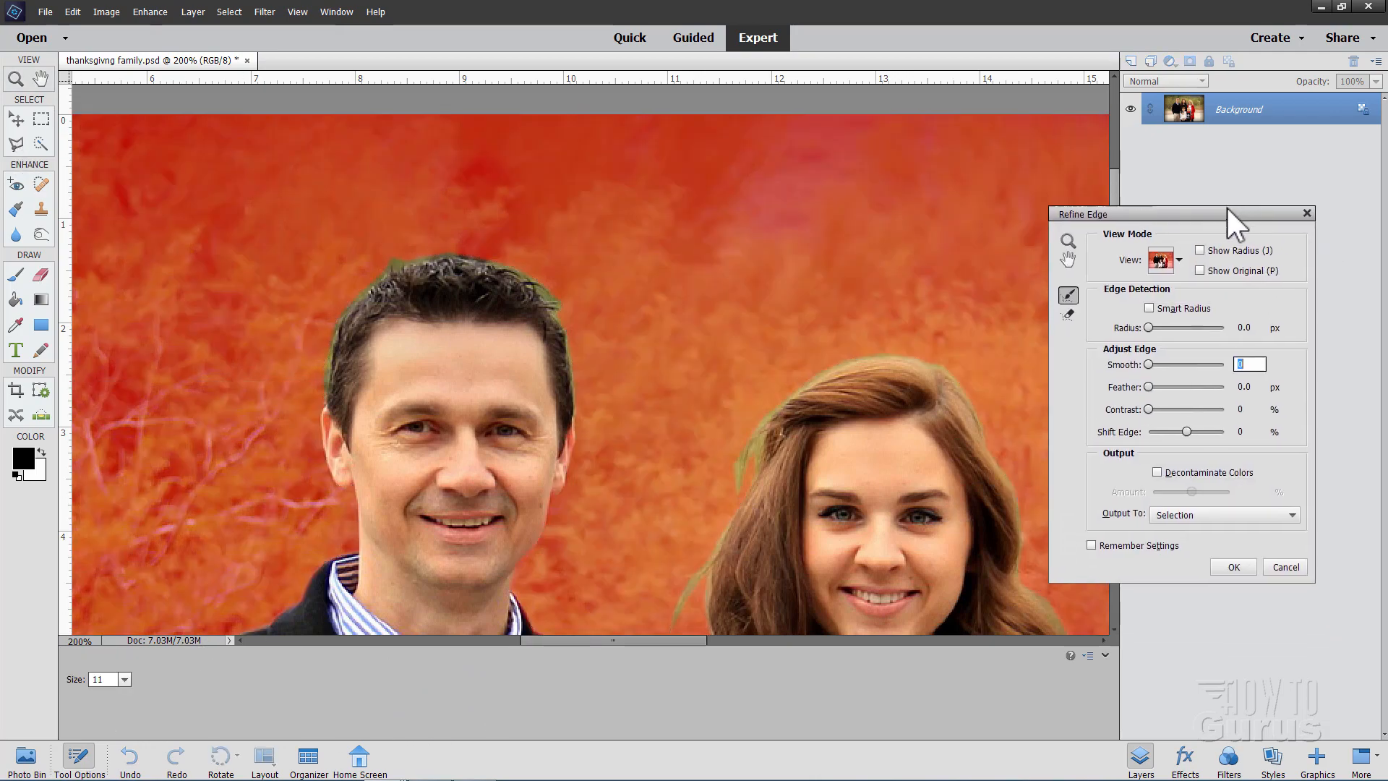
Keep the Overlay view and enable Smart Radius with an edge detection radius of 1 px
left_click(1177, 250)
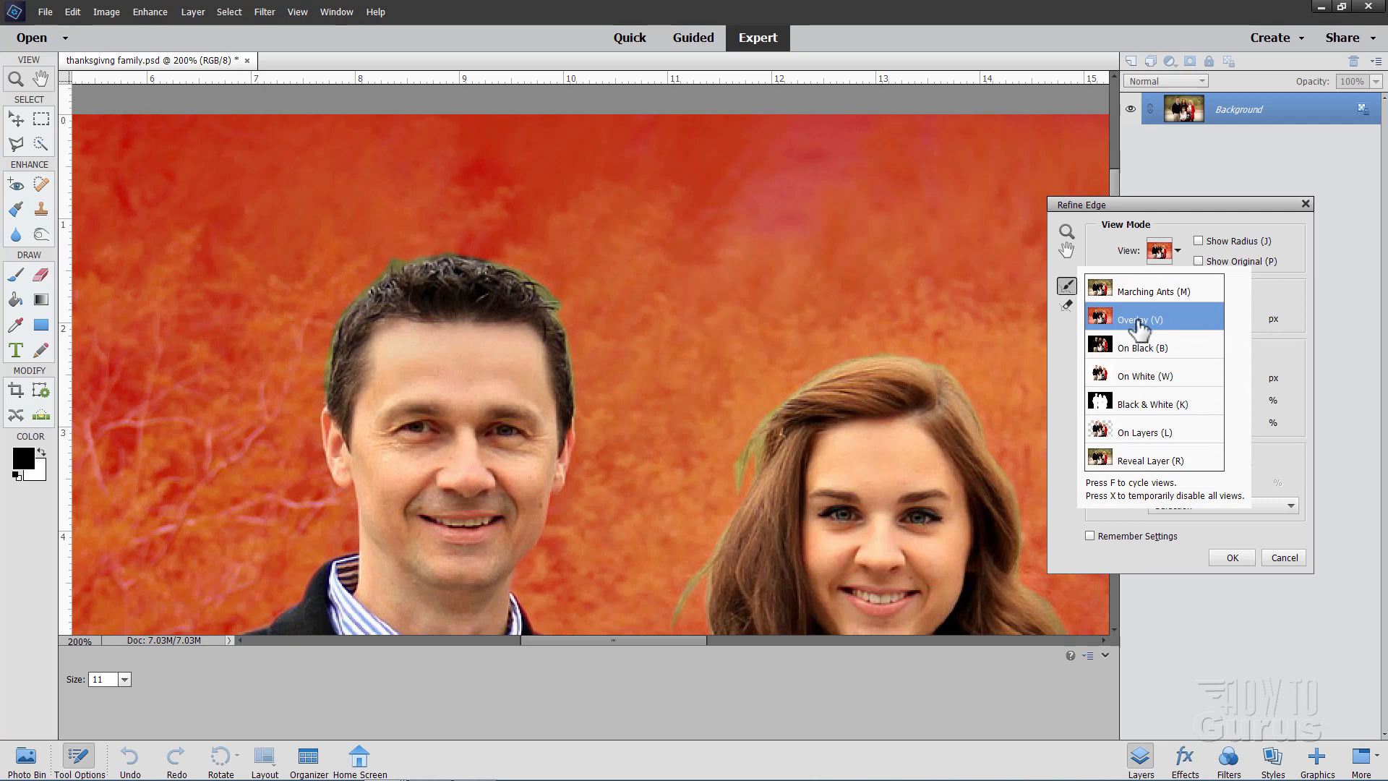
left_click(1181, 248)
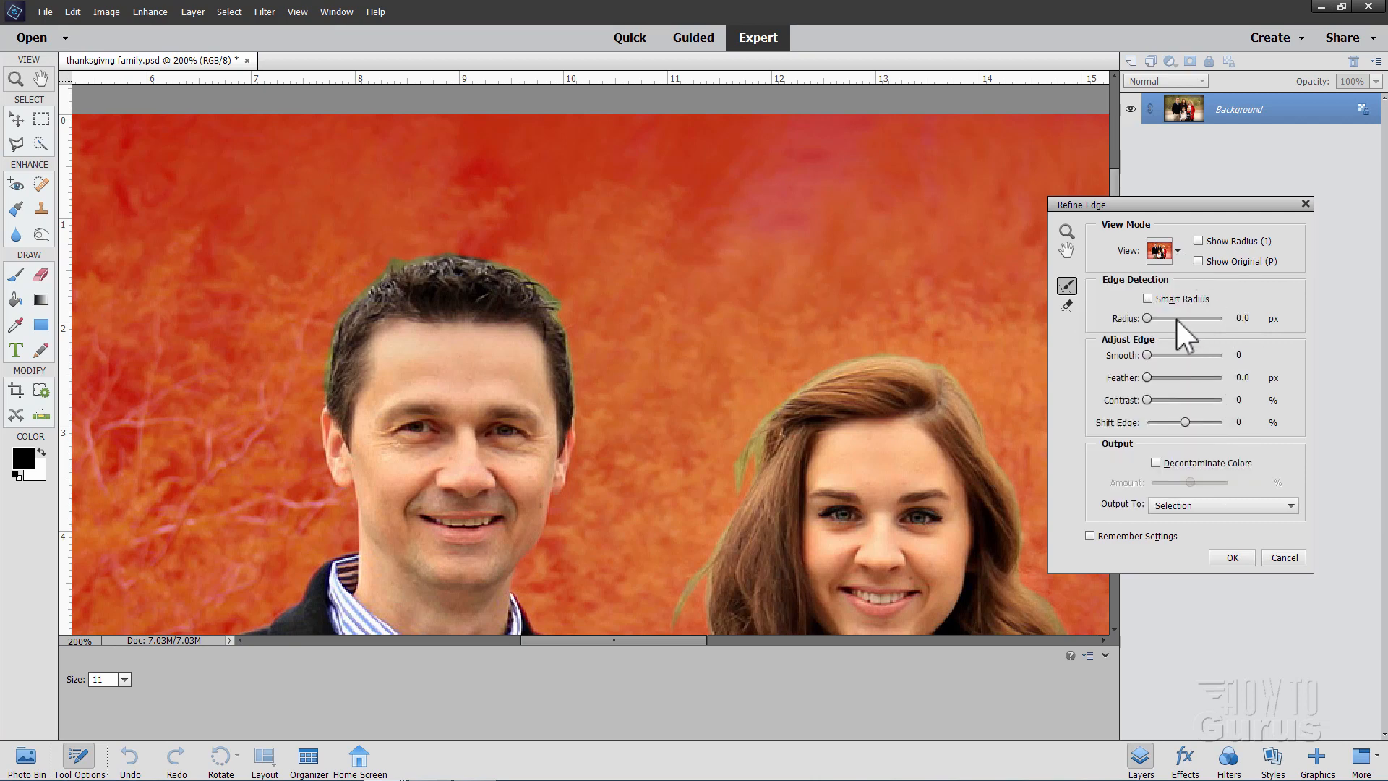
left_click(1148, 299)
left_click(1230, 318)
type("1")
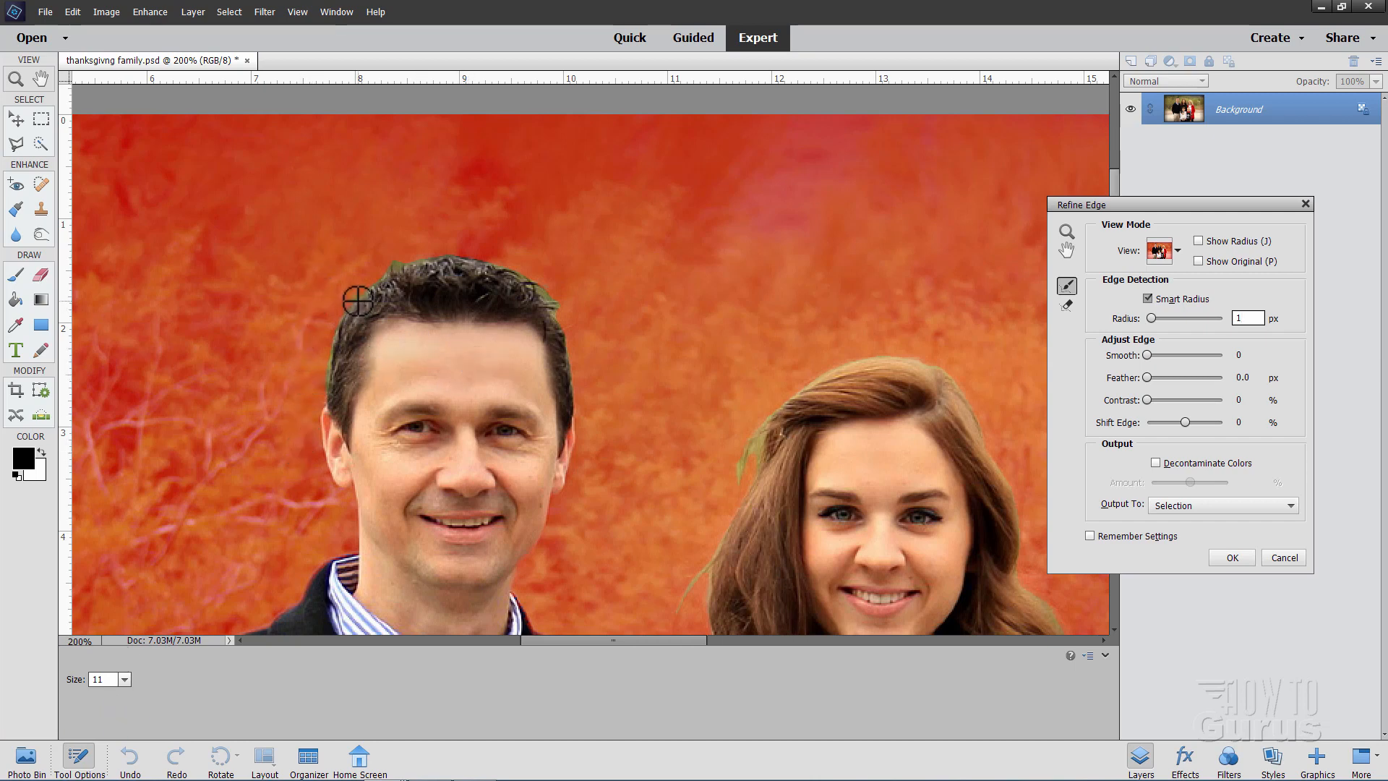
Brush Refine Radius around the man's hair outline, and restore the hair edge at his temple with Erase Refinements
left_click_drag(326, 398, 350, 328)
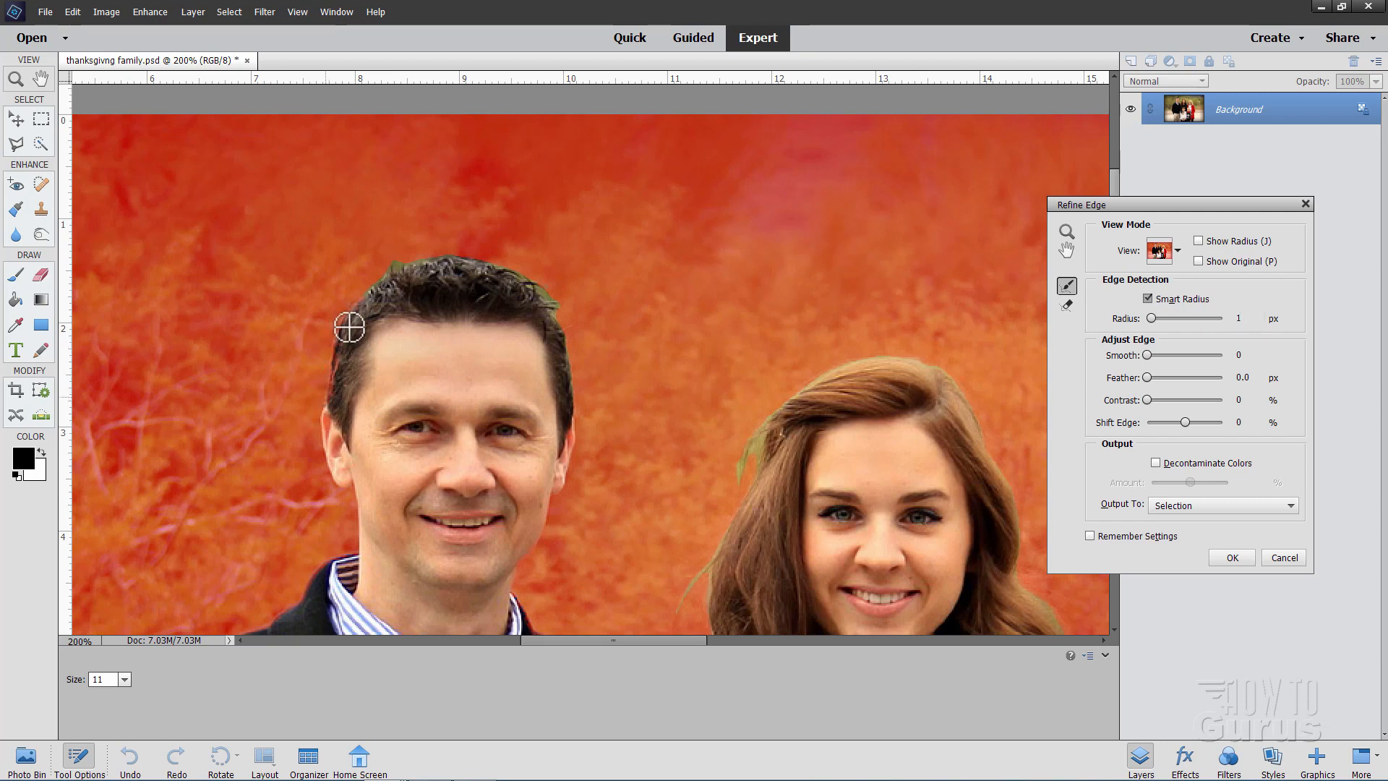
mouse_move(376, 280)
left_mouse_down()
mouse_move(435, 235)
mouse_move(407, 266)
mouse_move(442, 251)
mouse_move(512, 262)
mouse_move(491, 260)
mouse_move(588, 324)
mouse_move(532, 289)
left_mouse_up()
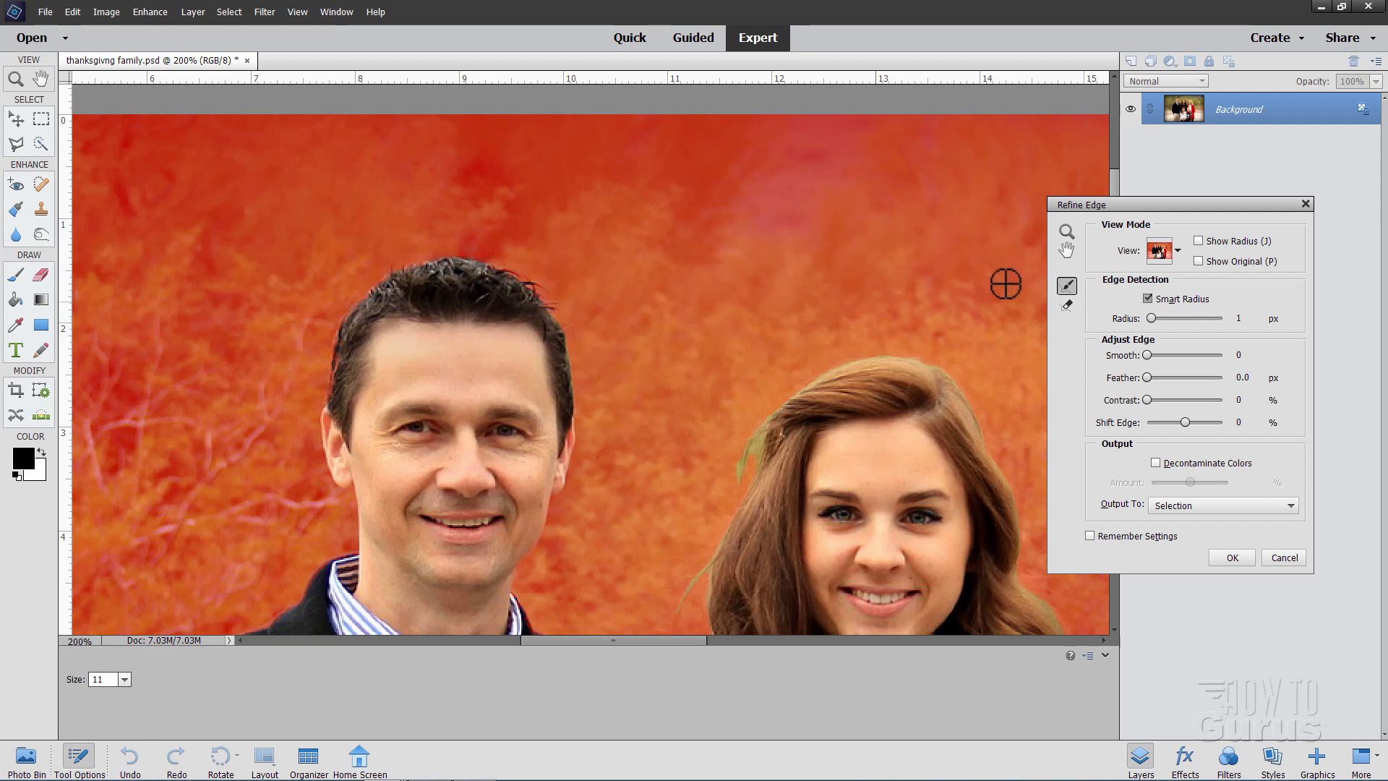
left_click(1068, 304)
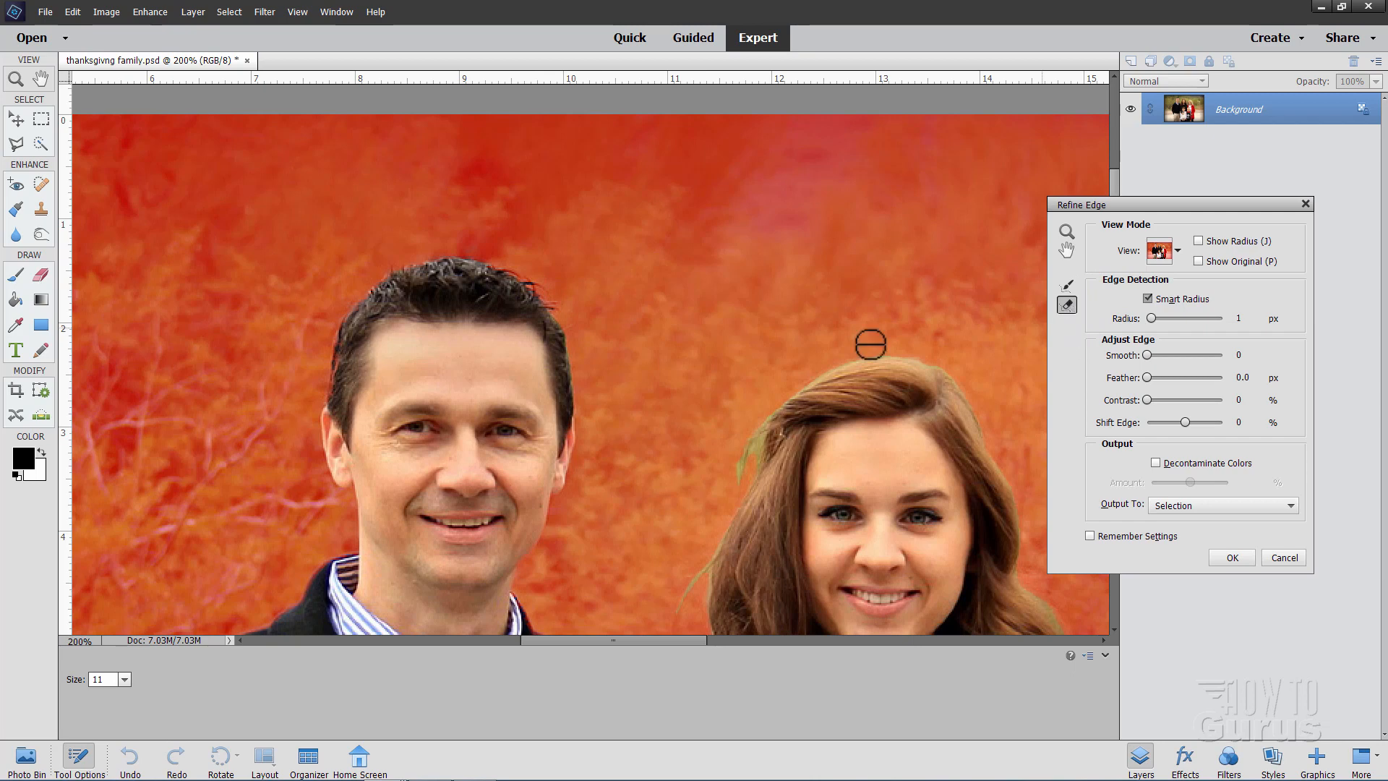
mouse_move(343, 363)
left_mouse_down()
mouse_move(340, 379)
mouse_move(342, 338)
mouse_move(345, 354)
left_mouse_up()
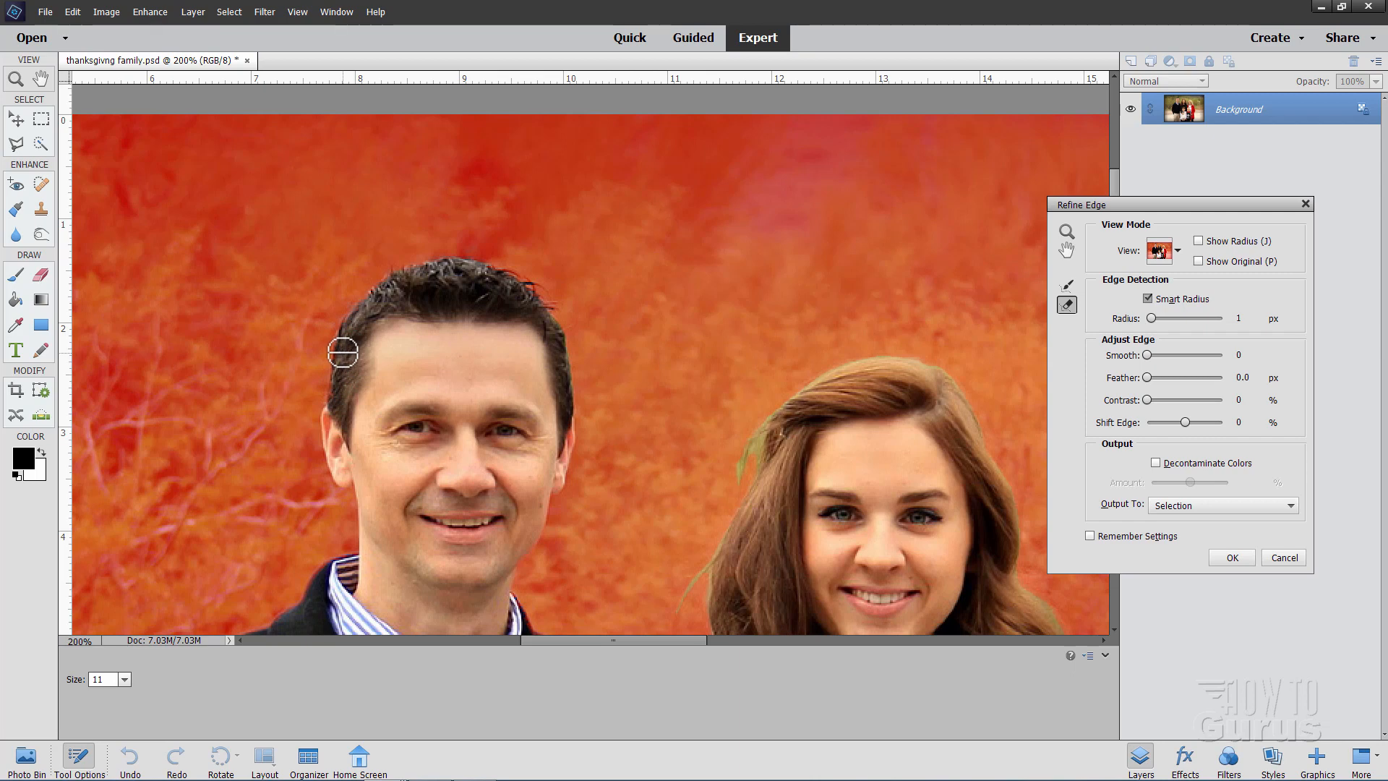
Brush Refine Radius over the crown and the man-facing side of the young woman's hair to remove green fringing
left_click(1070, 285)
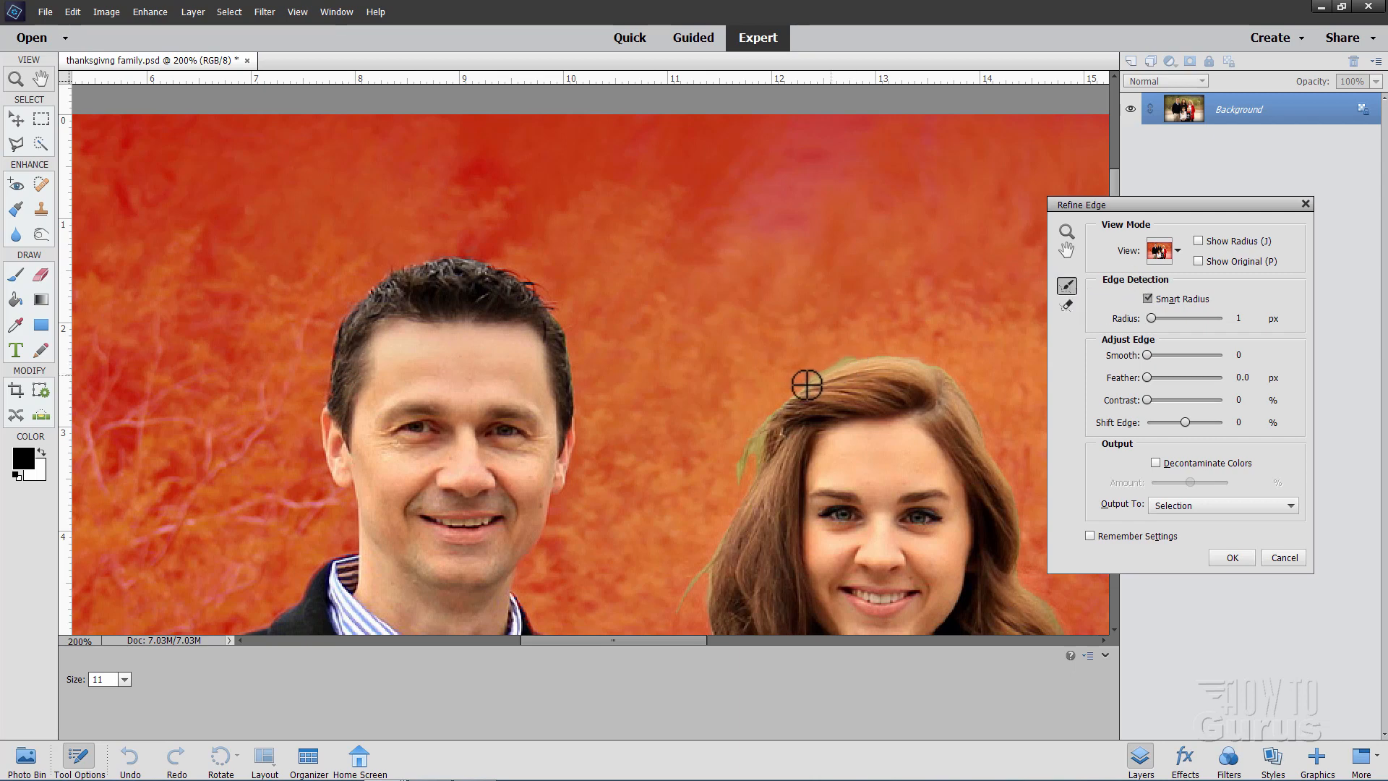
mouse_move(807, 384)
left_mouse_down()
mouse_move(749, 455)
mouse_move(756, 486)
mouse_move(740, 467)
mouse_move(768, 467)
mouse_move(684, 592)
mouse_move(709, 518)
left_mouse_up()
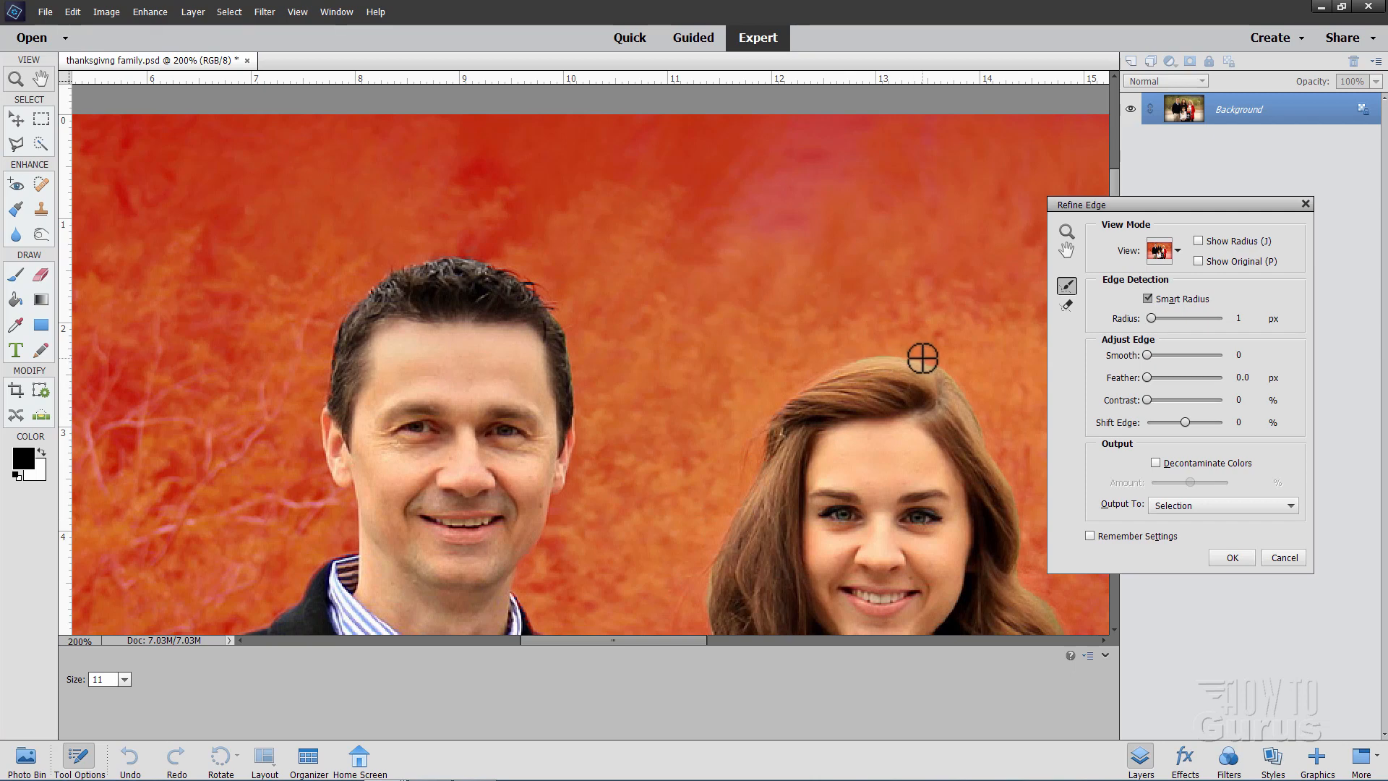
left_click_drag(923, 358, 853, 348)
Refine the edge of the young woman's lower hair where background shows above her shoulder beside the man
left_click(1066, 249)
left_click_drag(967, 453, 926, 214)
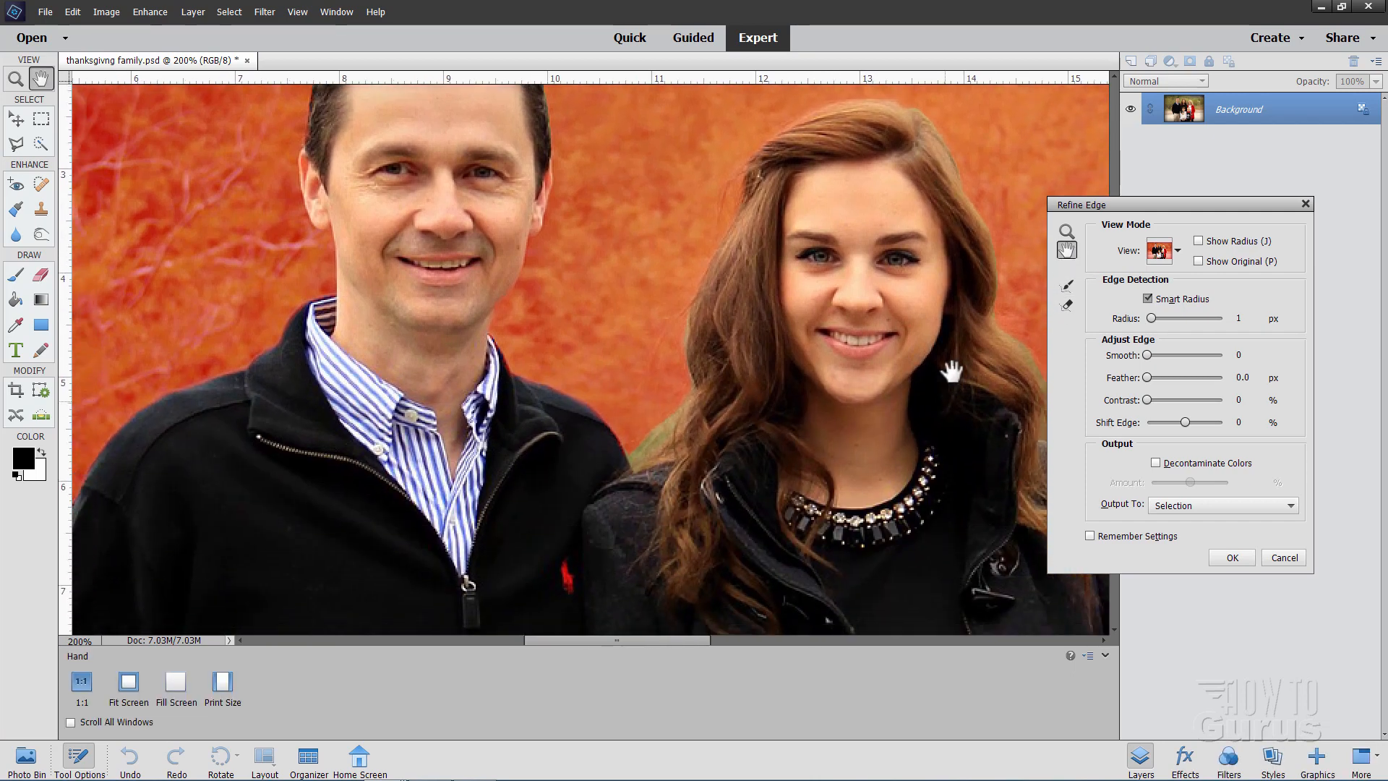
left_click_drag(952, 371, 968, 321)
left_click(1070, 286)
mouse_move(695, 259)
left_mouse_down()
mouse_move(714, 353)
mouse_move(713, 336)
mouse_move(650, 407)
mouse_move(708, 367)
mouse_move(707, 354)
mouse_move(662, 414)
mouse_move(700, 381)
mouse_move(674, 413)
mouse_move(649, 417)
mouse_move(713, 381)
mouse_move(726, 336)
left_mouse_up()
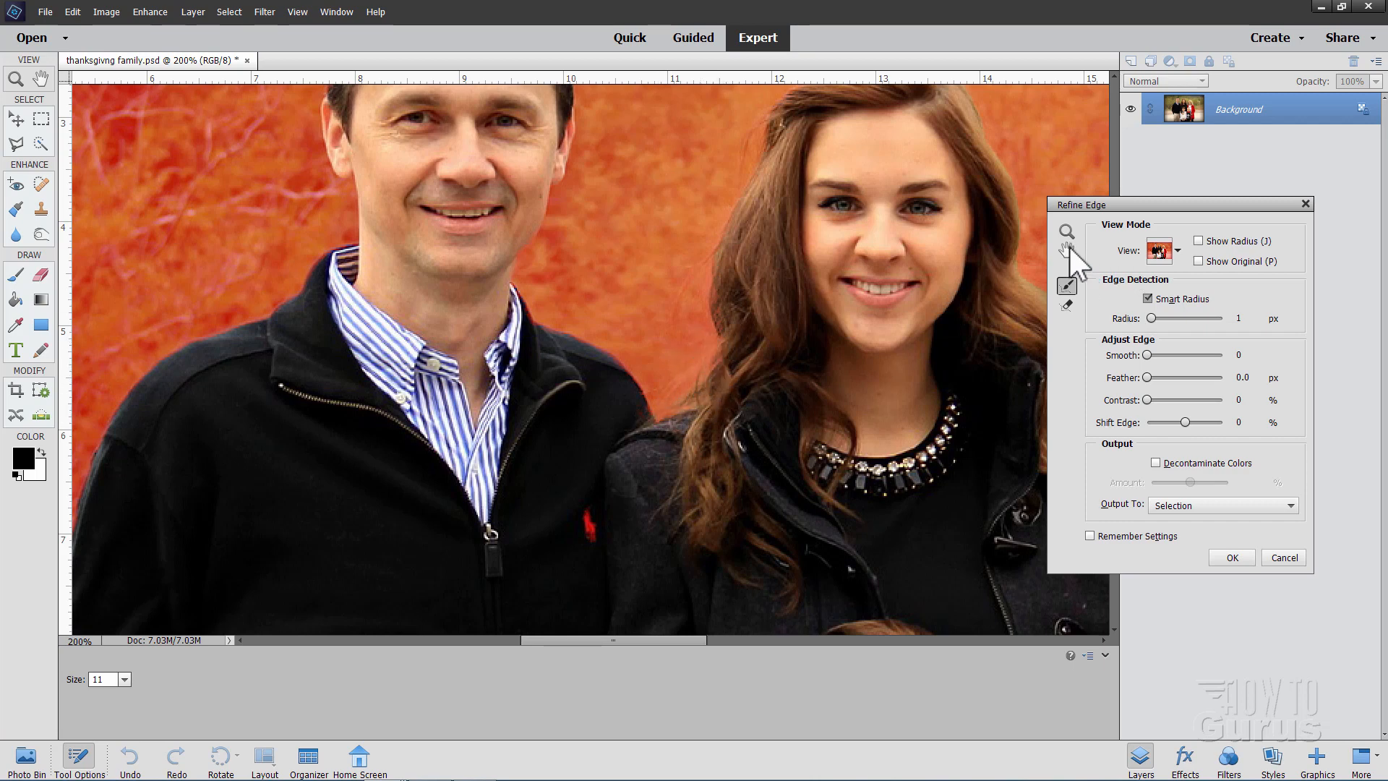
Refine the edge of the young woman's hair on the side facing the blonde woman, from the crown downward
left_click(1067, 249)
mouse_move(995, 248)
left_mouse_down()
mouse_move(774, 376)
mouse_move(657, 313)
mouse_move(419, 301)
left_mouse_up()
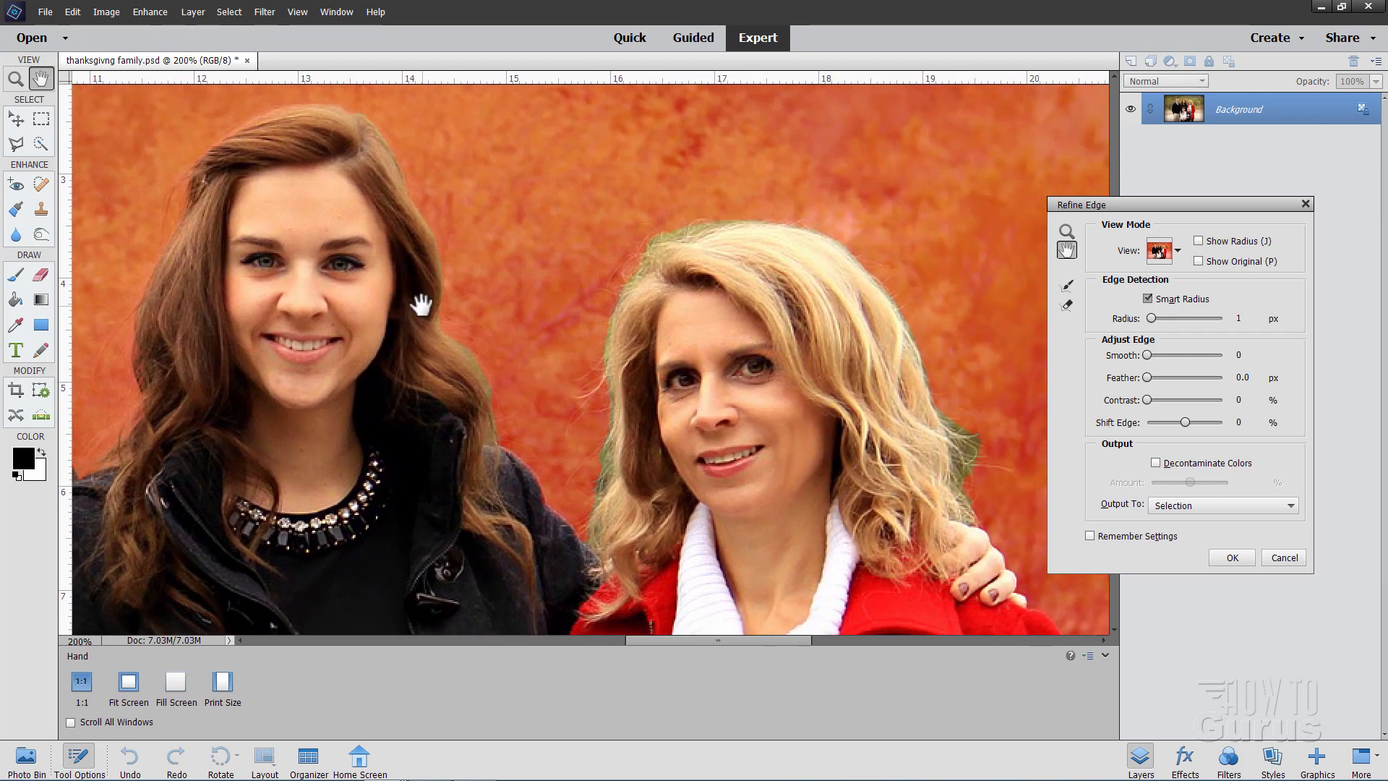
left_click(1067, 285)
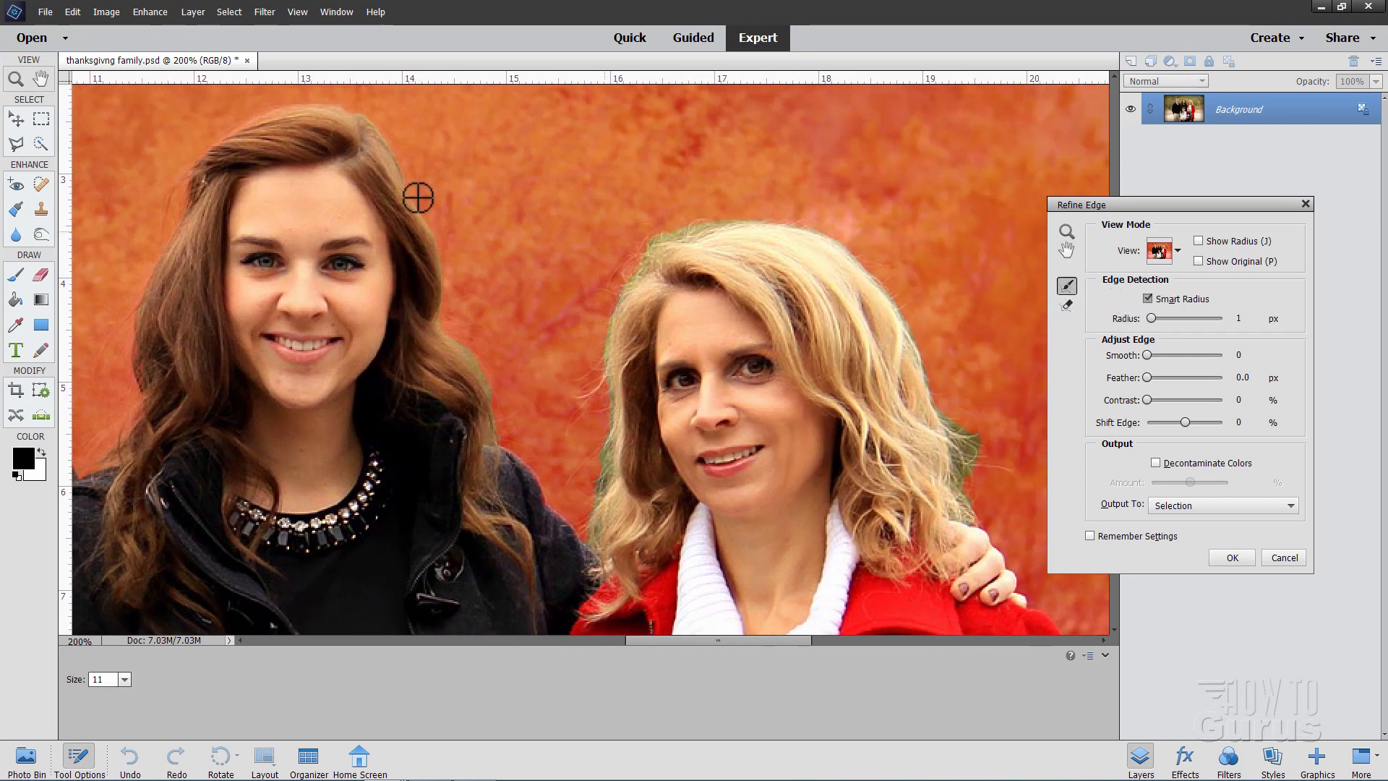
mouse_move(326, 111)
left_mouse_down()
mouse_move(344, 105)
mouse_move(389, 146)
mouse_move(432, 221)
mouse_move(438, 335)
mouse_move(459, 353)
left_mouse_up()
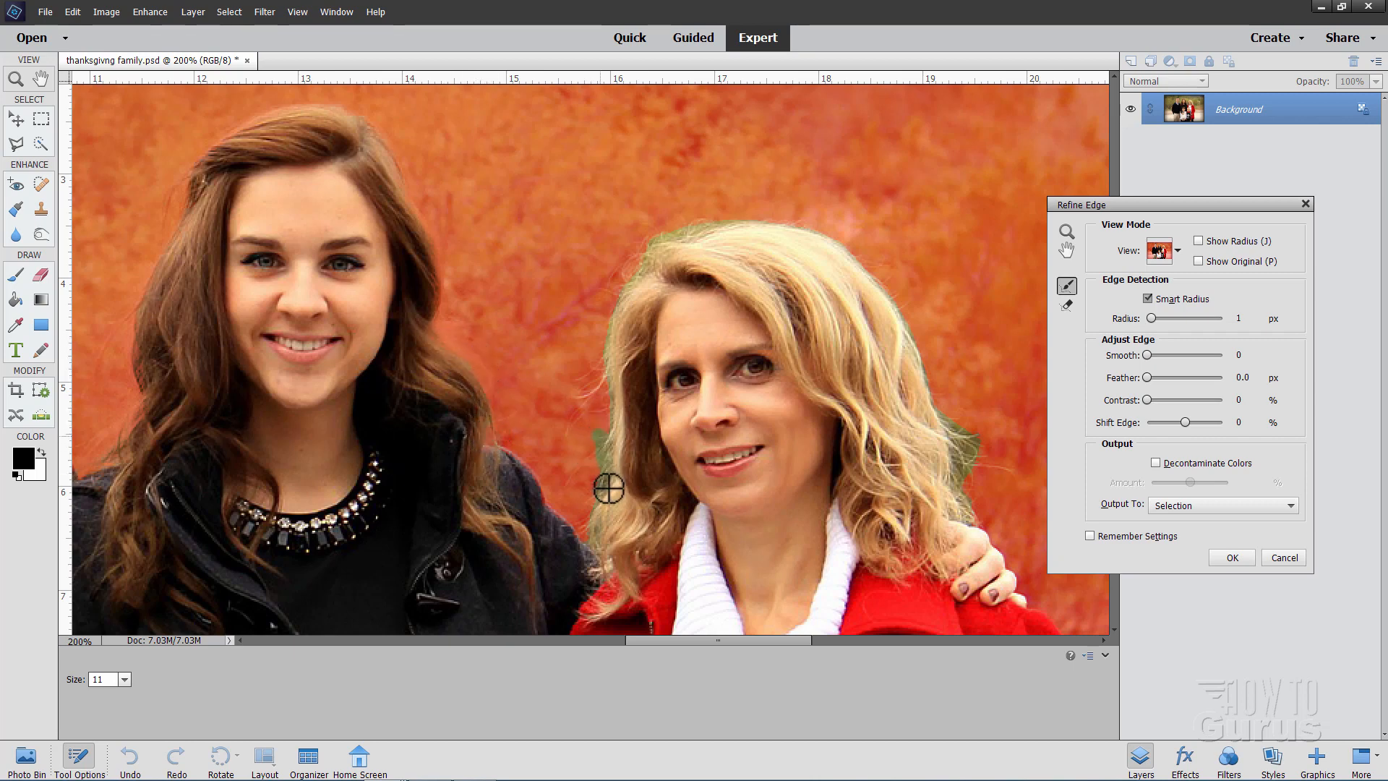
Brush Refine Radius around the blonde woman's entire hair outline to remove the green background fringe
mouse_move(592, 540)
left_mouse_down()
mouse_move(616, 517)
mouse_move(609, 487)
mouse_move(596, 547)
left_mouse_up()
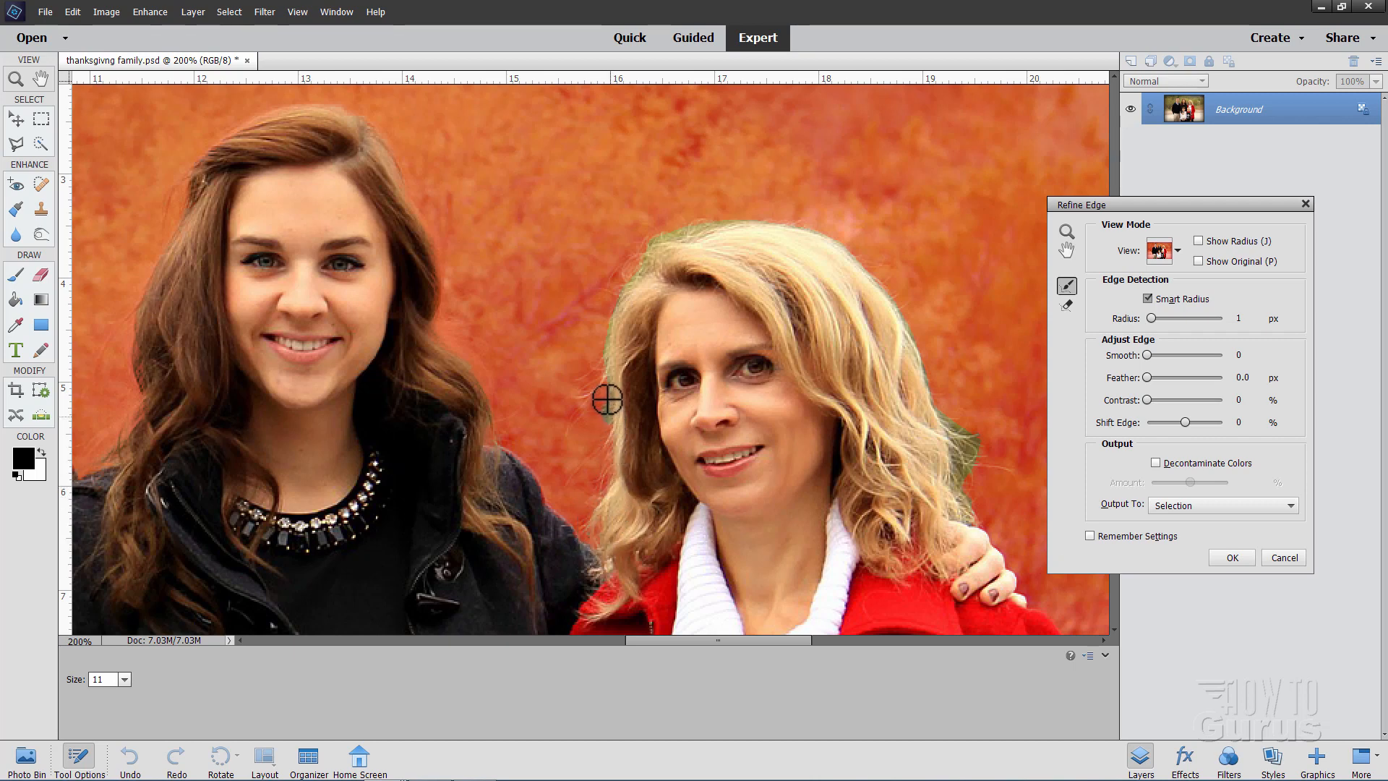
mouse_move(606, 399)
left_mouse_down()
mouse_move(601, 354)
mouse_move(615, 384)
left_mouse_up()
mouse_move(607, 337)
left_mouse_down()
mouse_move(617, 296)
mouse_move(653, 262)
mouse_move(632, 275)
mouse_move(640, 225)
mouse_move(667, 230)
mouse_move(646, 257)
mouse_move(687, 225)
mouse_move(657, 252)
mouse_move(728, 220)
mouse_move(848, 237)
mouse_move(795, 233)
mouse_move(858, 257)
mouse_move(897, 301)
mouse_move(950, 428)
mouse_move(942, 413)
mouse_move(984, 448)
mouse_move(947, 424)
mouse_move(974, 466)
mouse_move(959, 436)
mouse_move(973, 436)
mouse_move(960, 439)
mouse_move(973, 485)
mouse_move(954, 451)
mouse_move(965, 495)
mouse_move(945, 464)
mouse_move(973, 518)
mouse_move(955, 478)
left_mouse_up()
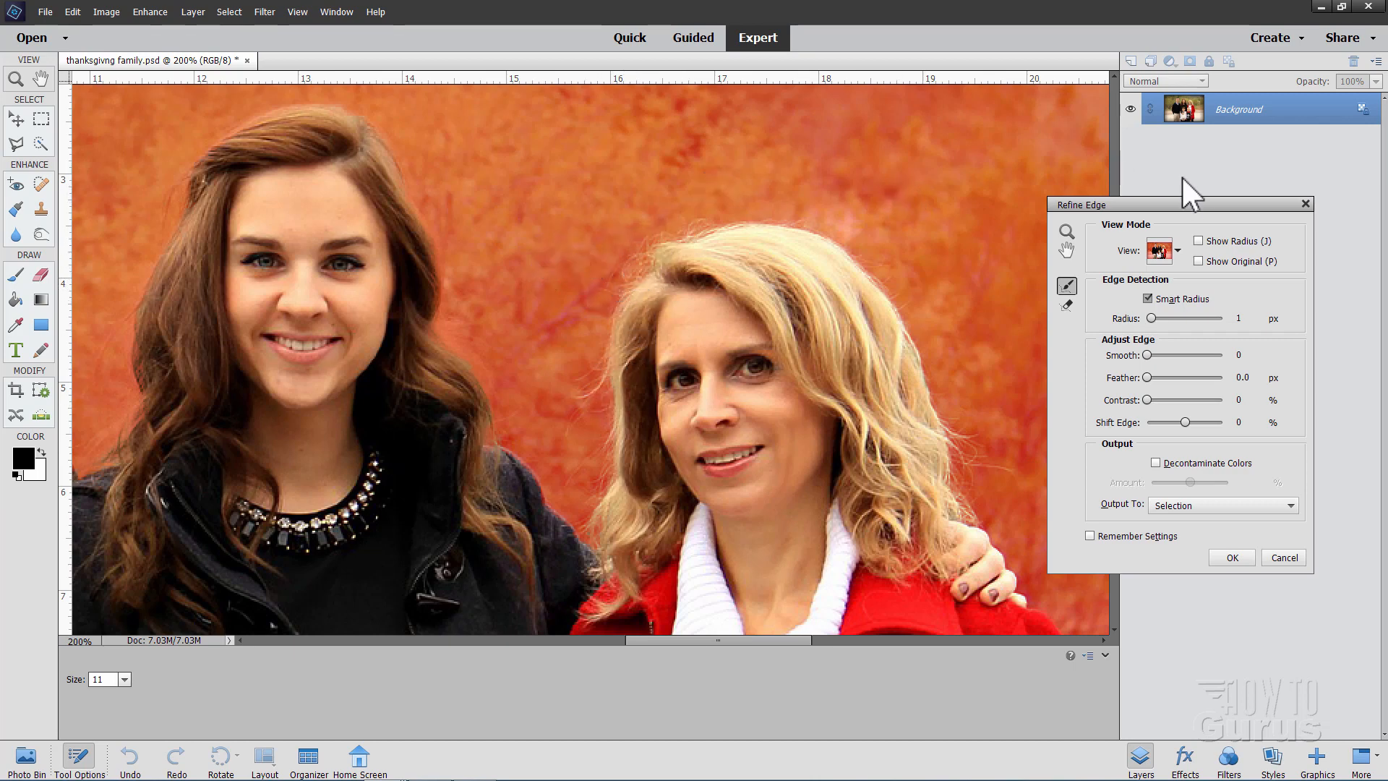
Enable Decontaminate Colors at 50% and output the refined selection to a new layer with a layer mask
left_click_drag(1182, 207, 1144, 168)
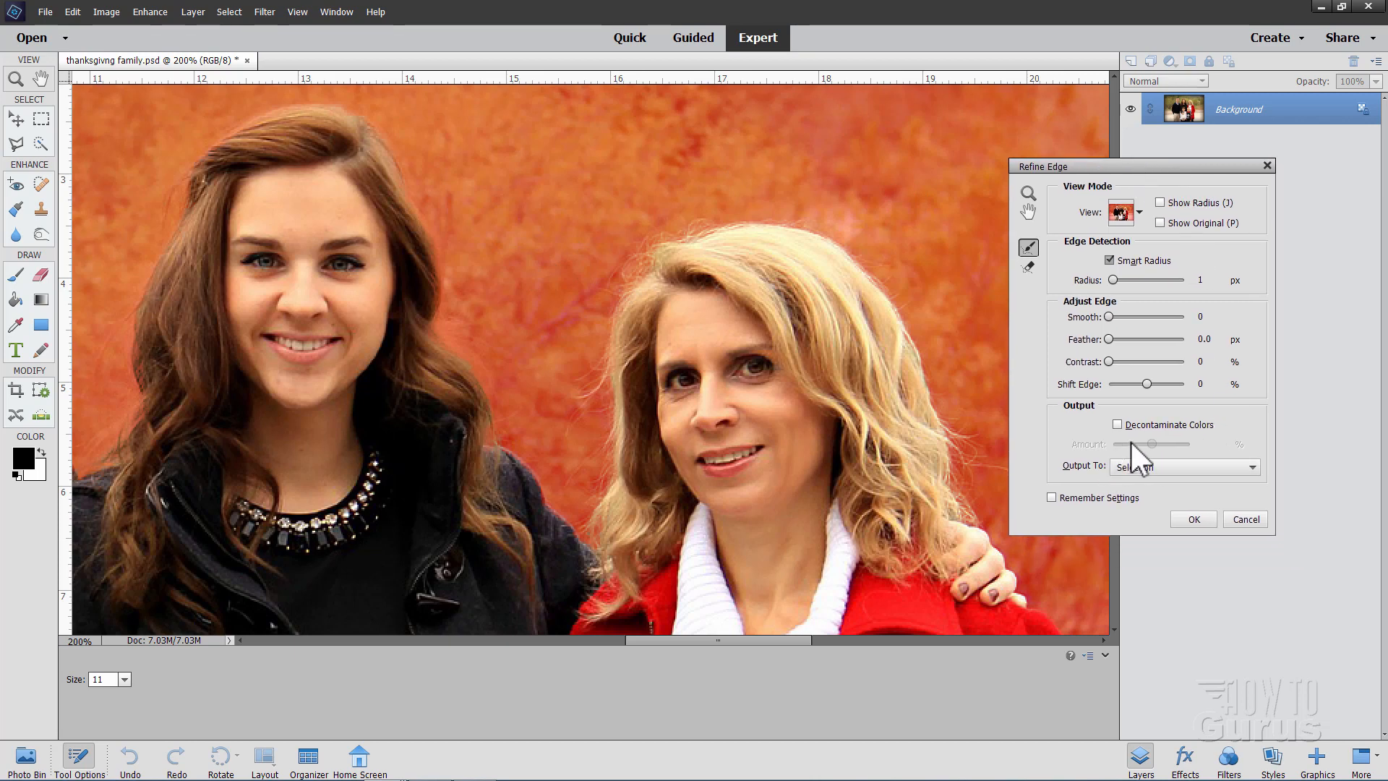
left_click(1117, 425)
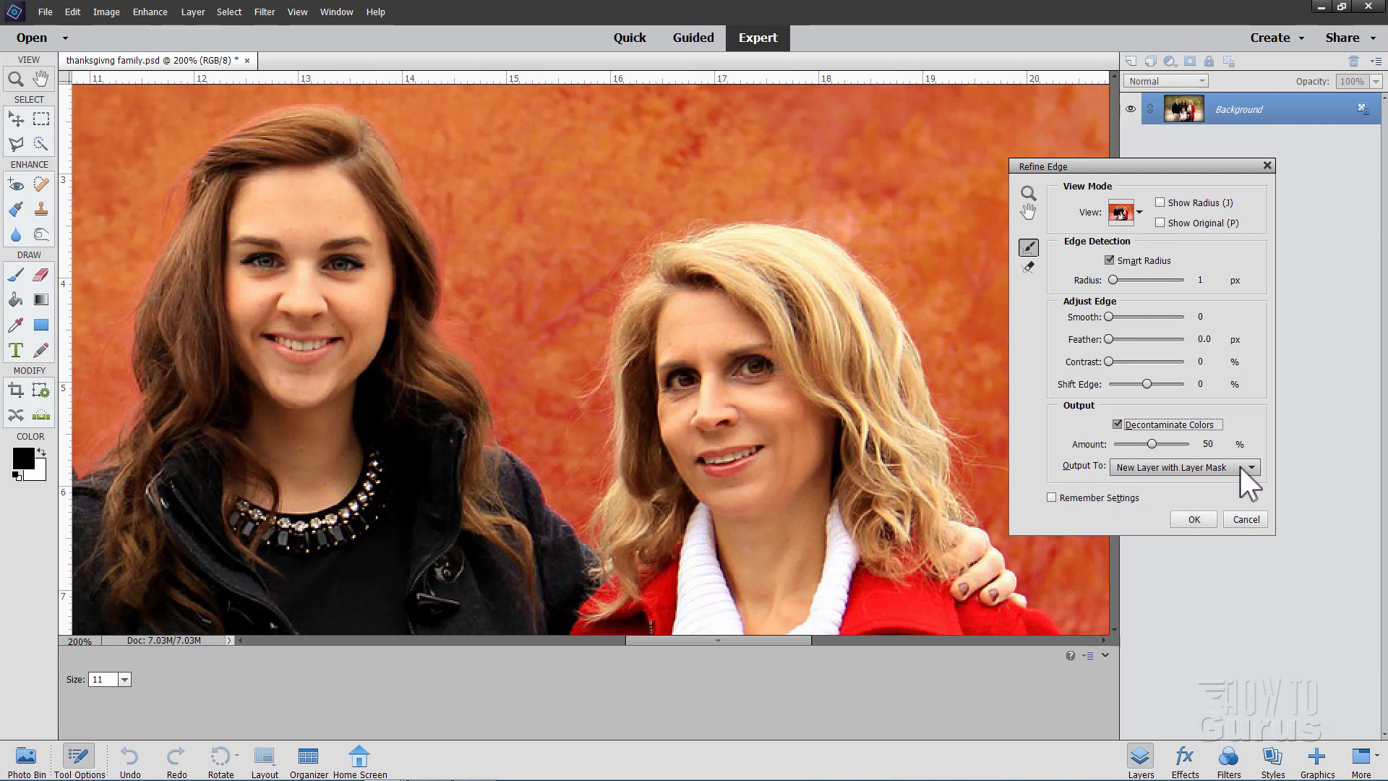
left_click(1194, 520)
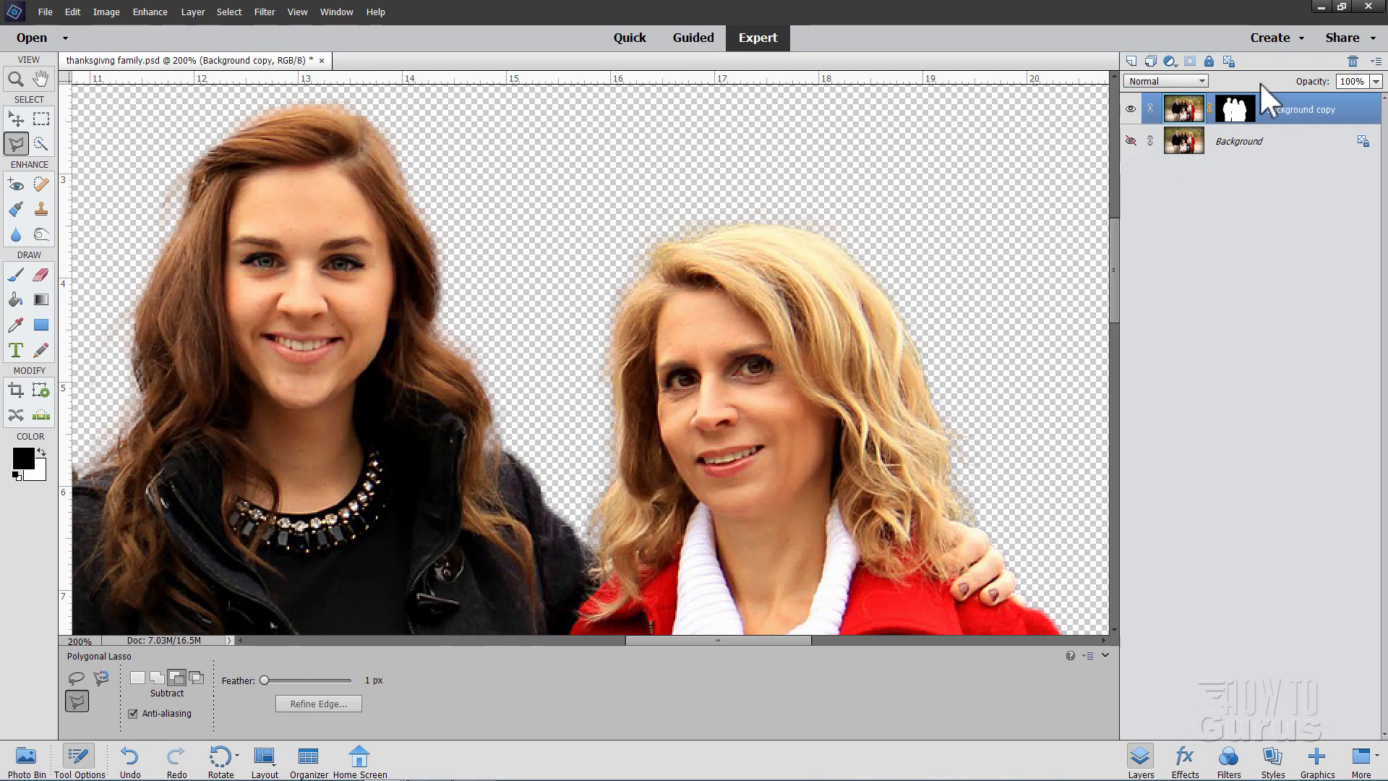
Burn the shadows on the cut-out's layer mask along the hair edges, using a 29 px brush at 61% exposure
left_click(1244, 120)
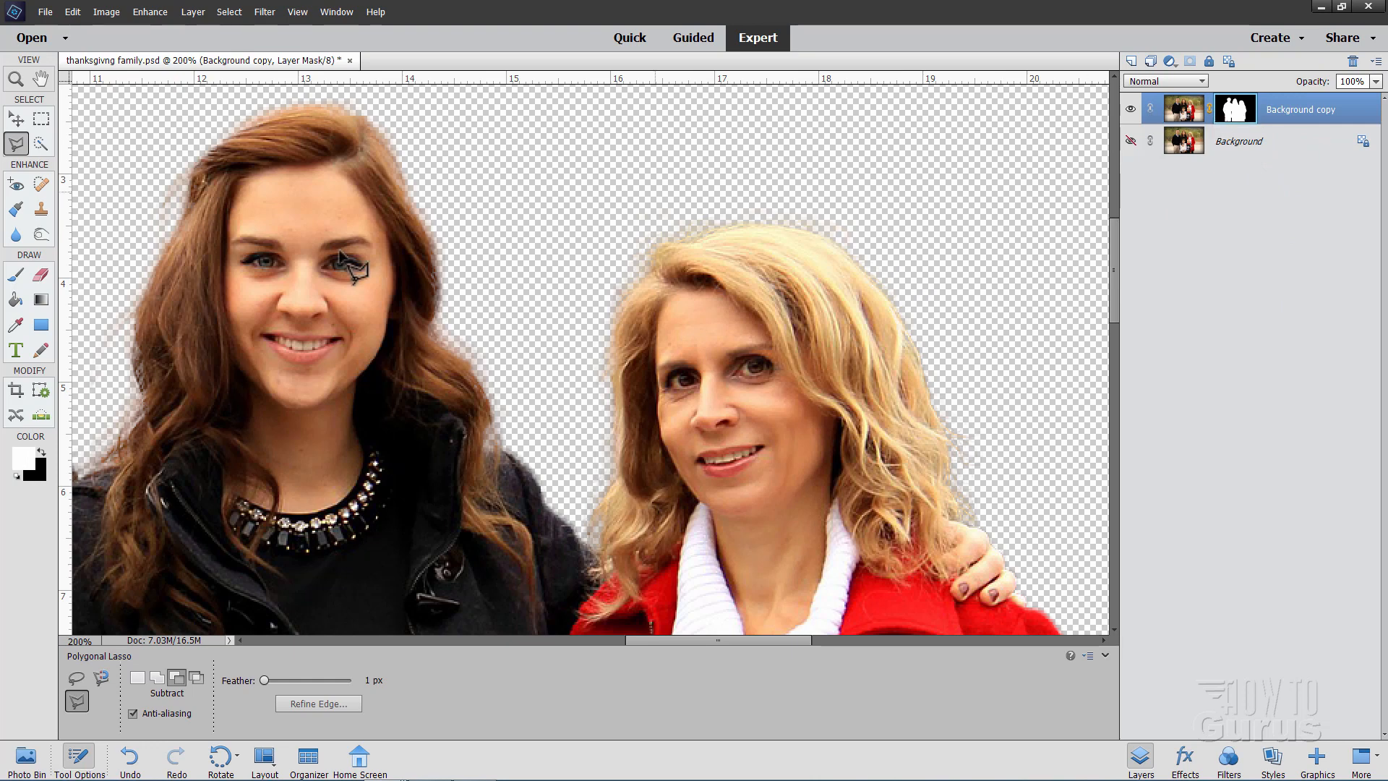
left_click(35, 236)
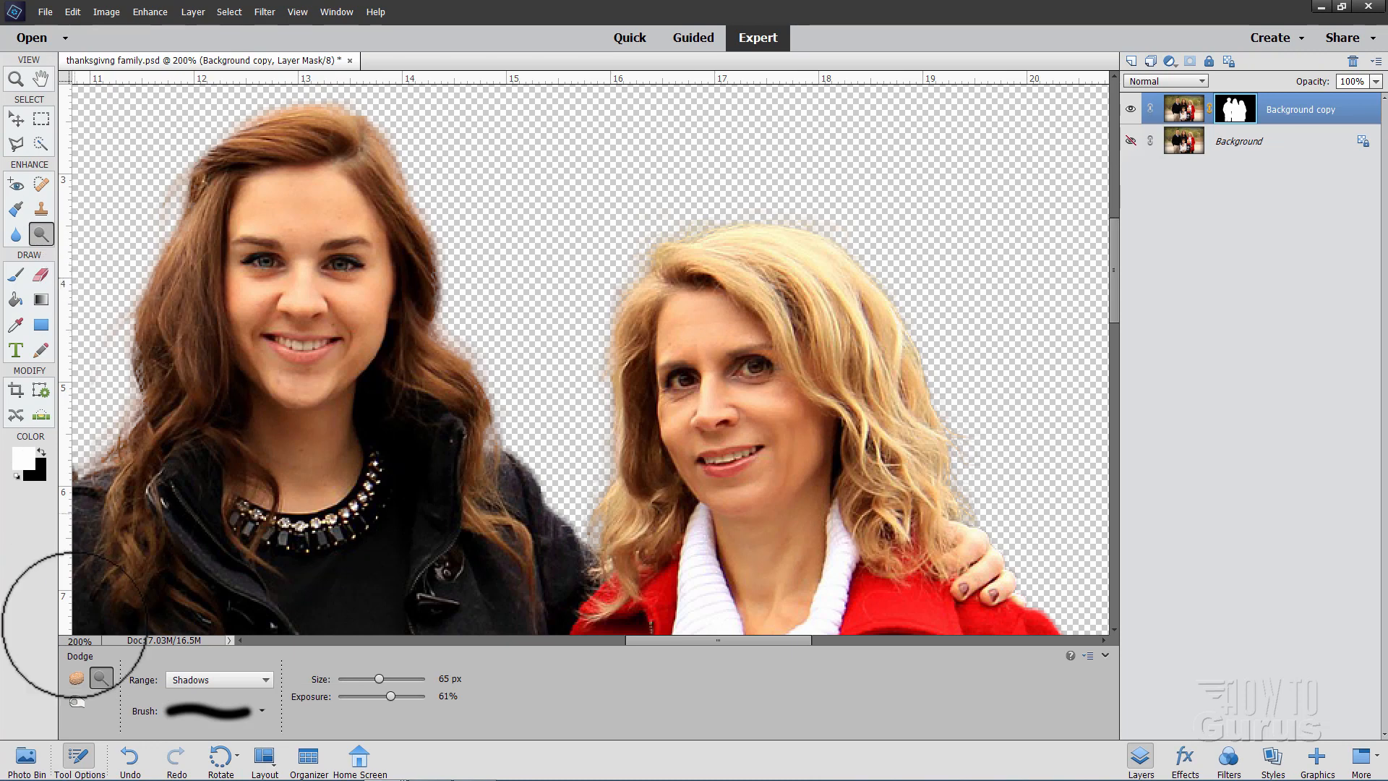
left_click(77, 700)
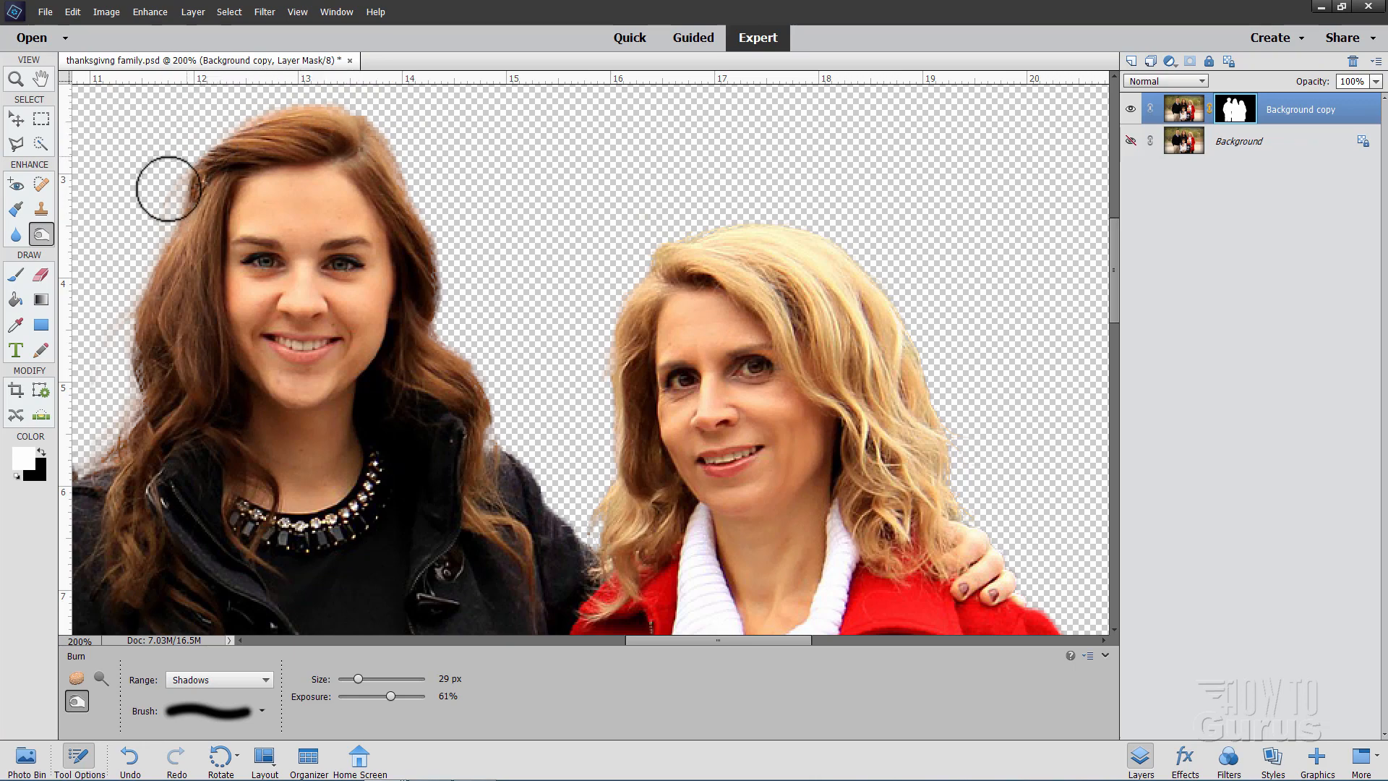
mouse_move(169, 188)
left_mouse_down()
mouse_move(137, 381)
mouse_move(122, 350)
mouse_move(156, 375)
left_mouse_up()
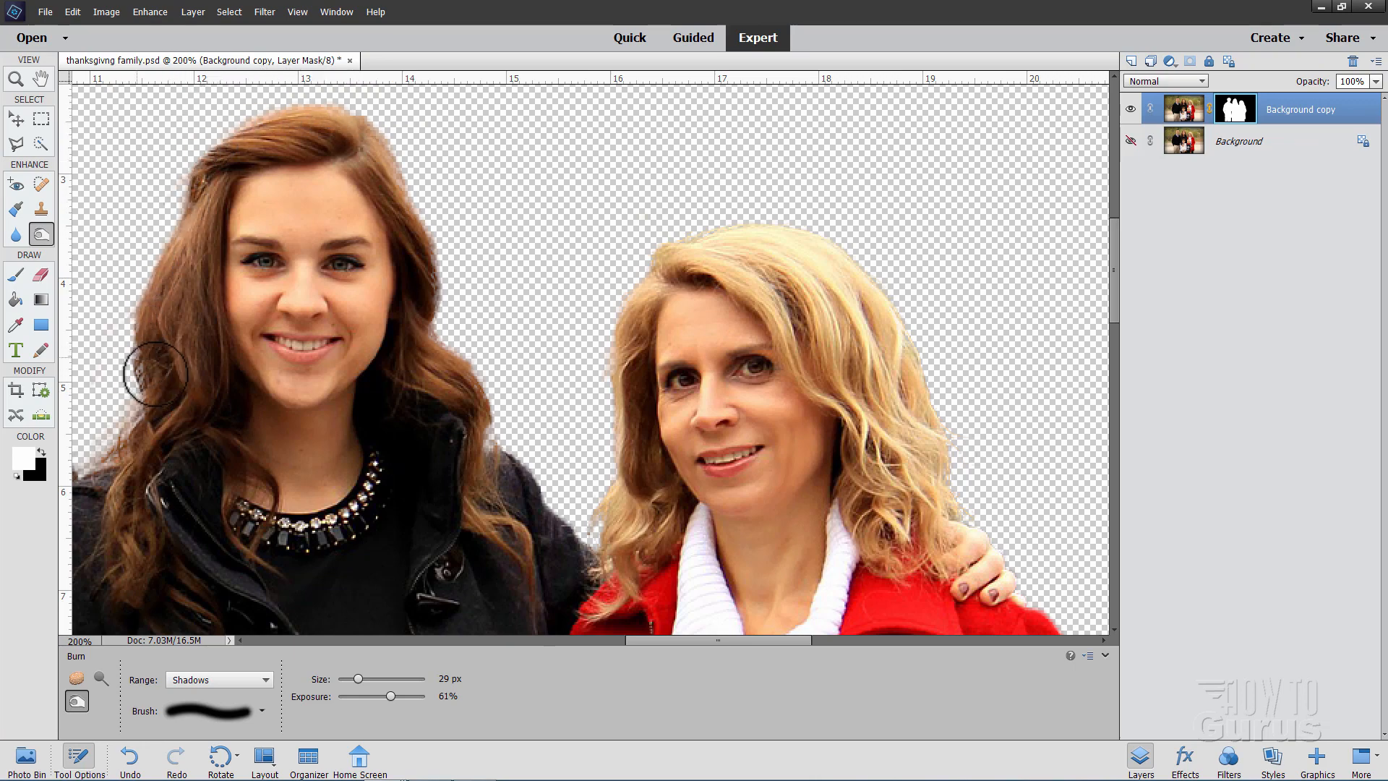
left_click_drag(516, 339, 1012, 379)
left_click_drag(524, 408, 637, 419)
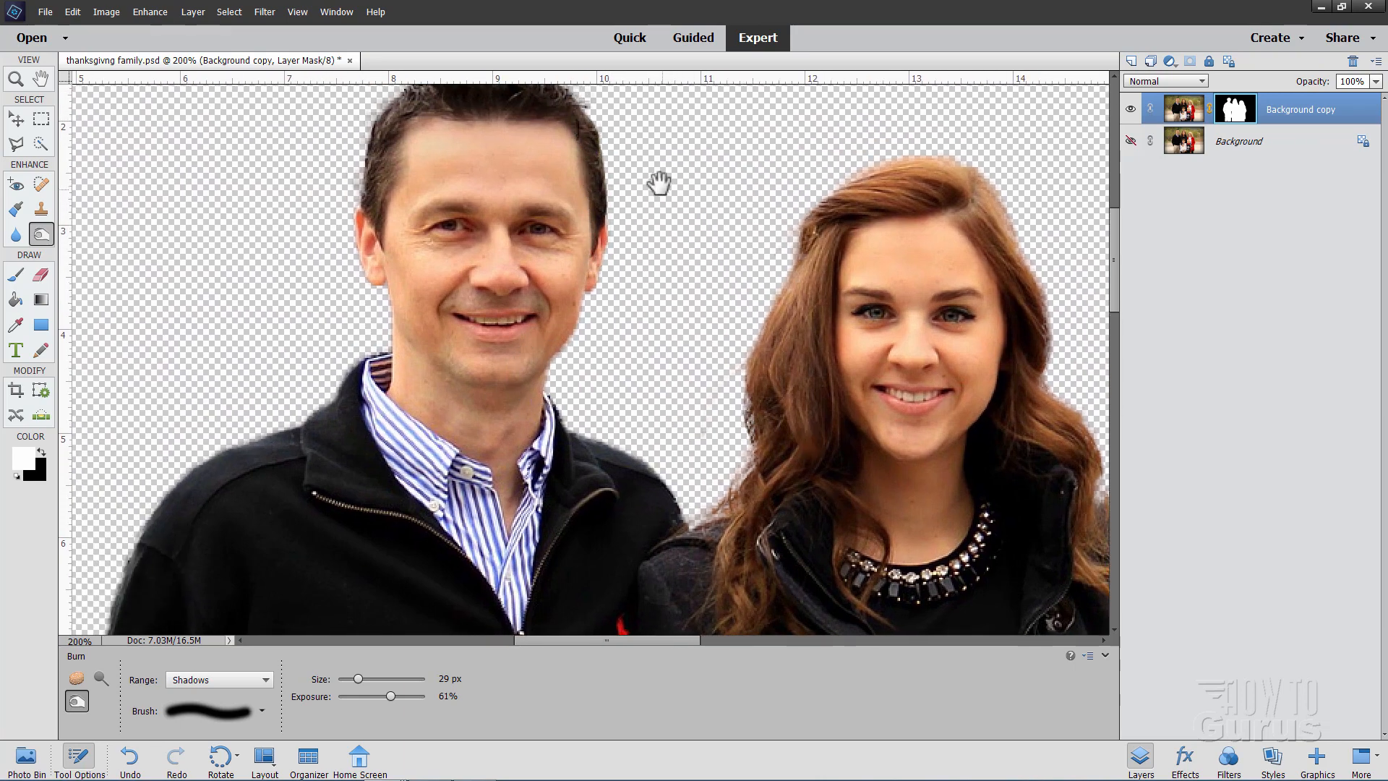
left_click_drag(659, 183, 694, 350)
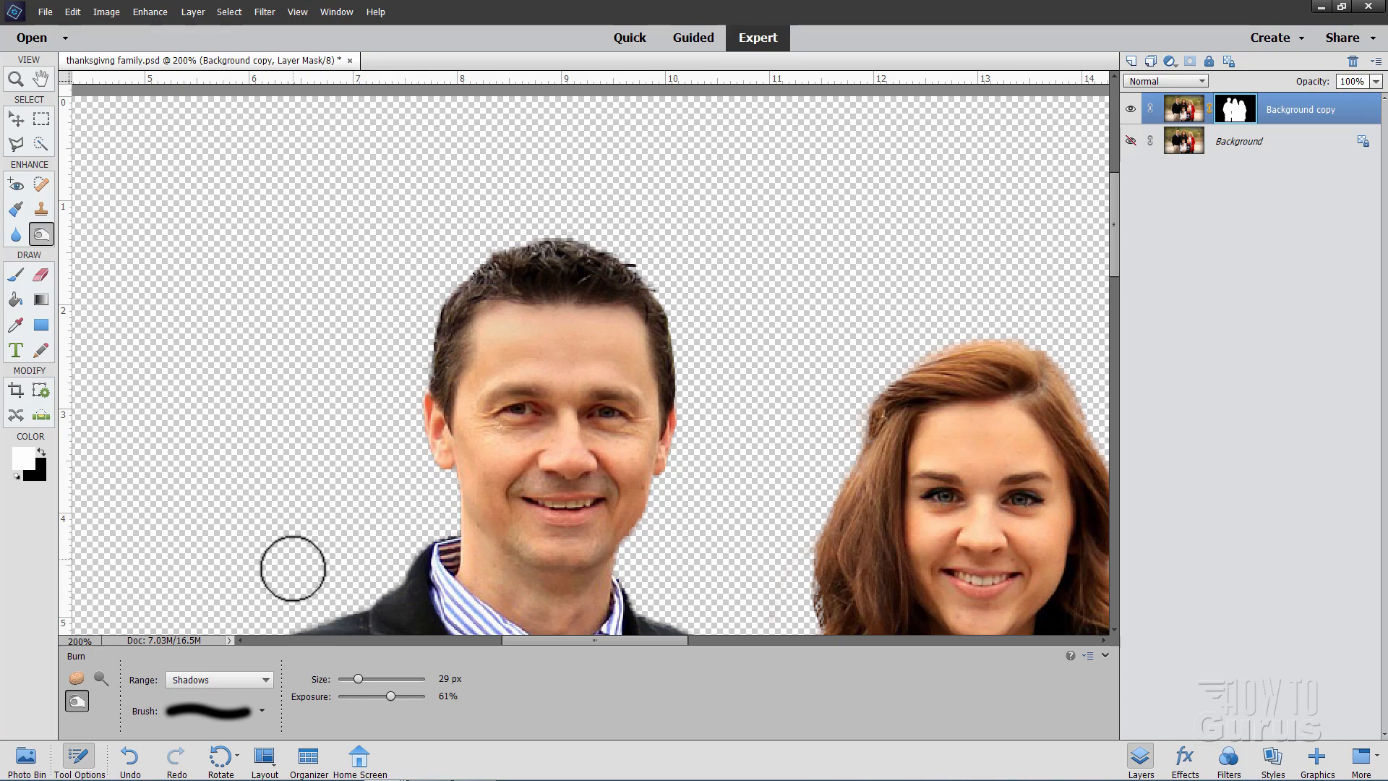
left_click_drag(377, 494, 123, 360)
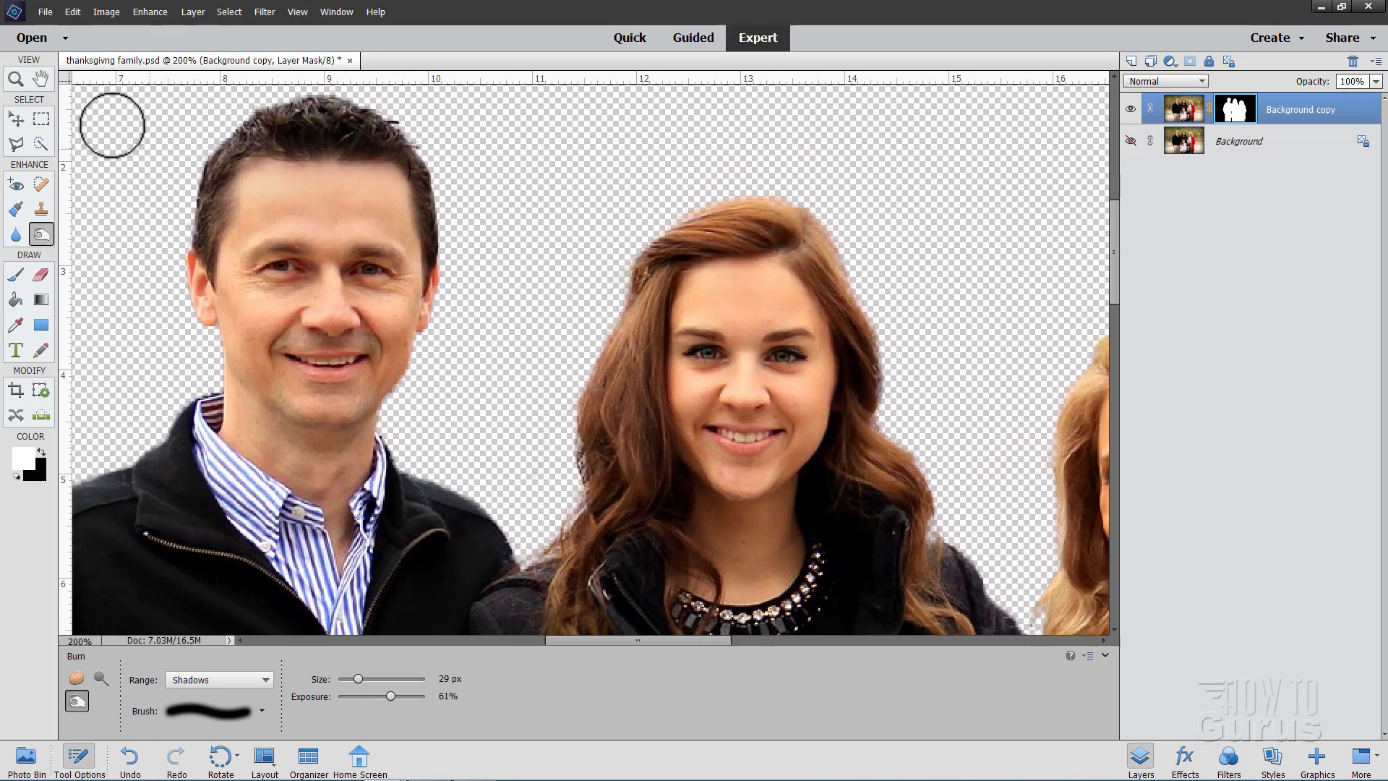
left_click(16, 80)
left_click(388, 681)
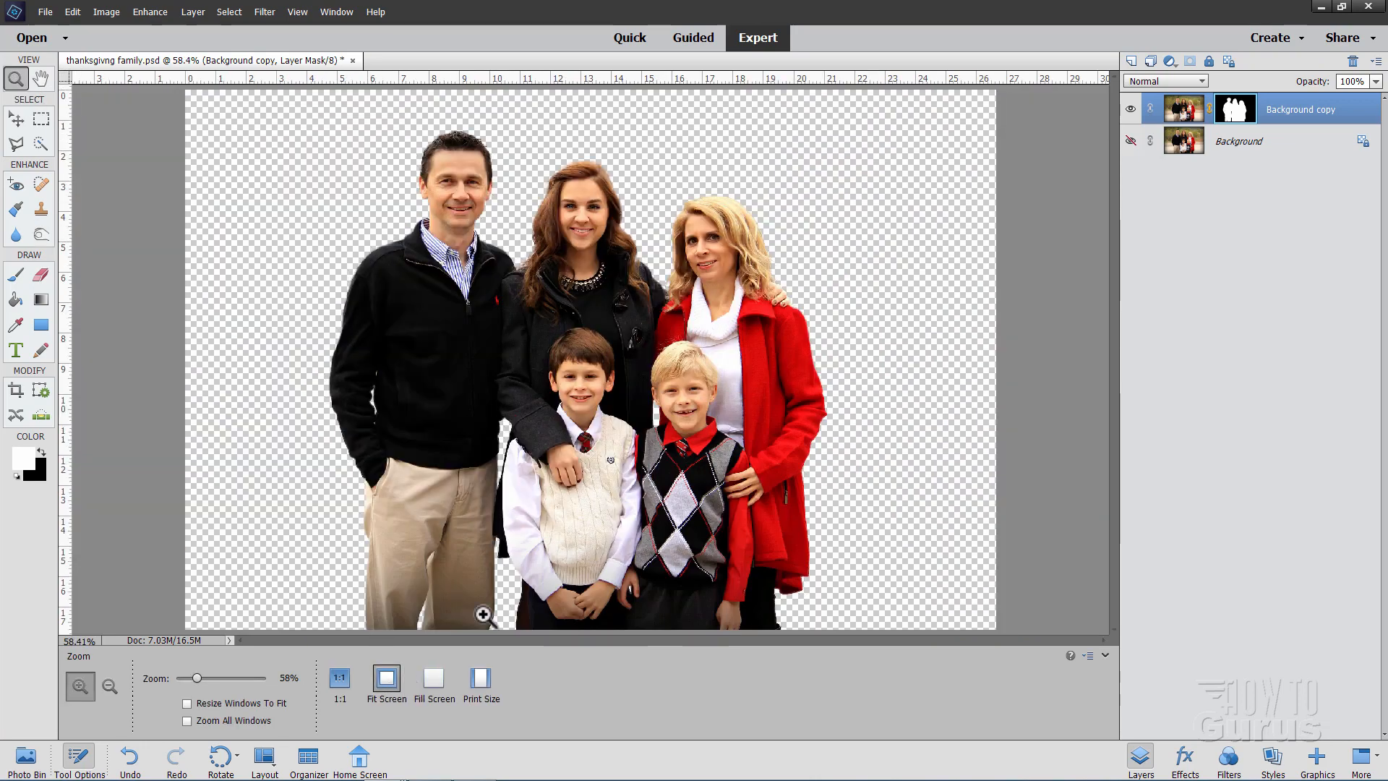
Add the wall-boards image to the family document as a layer beneath the cut-out, and minimize the image's own window
left_click(18, 120)
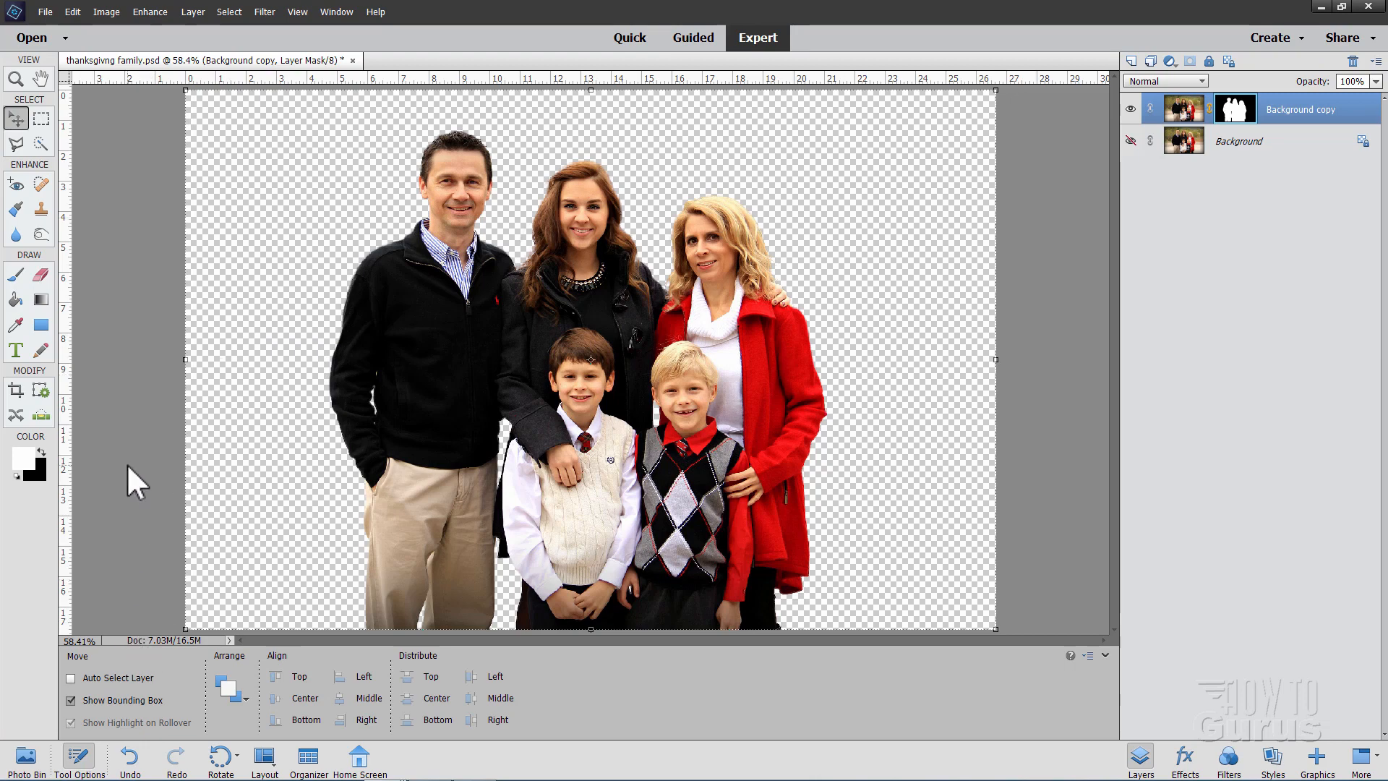
left_click(26, 755)
double_click(216, 702)
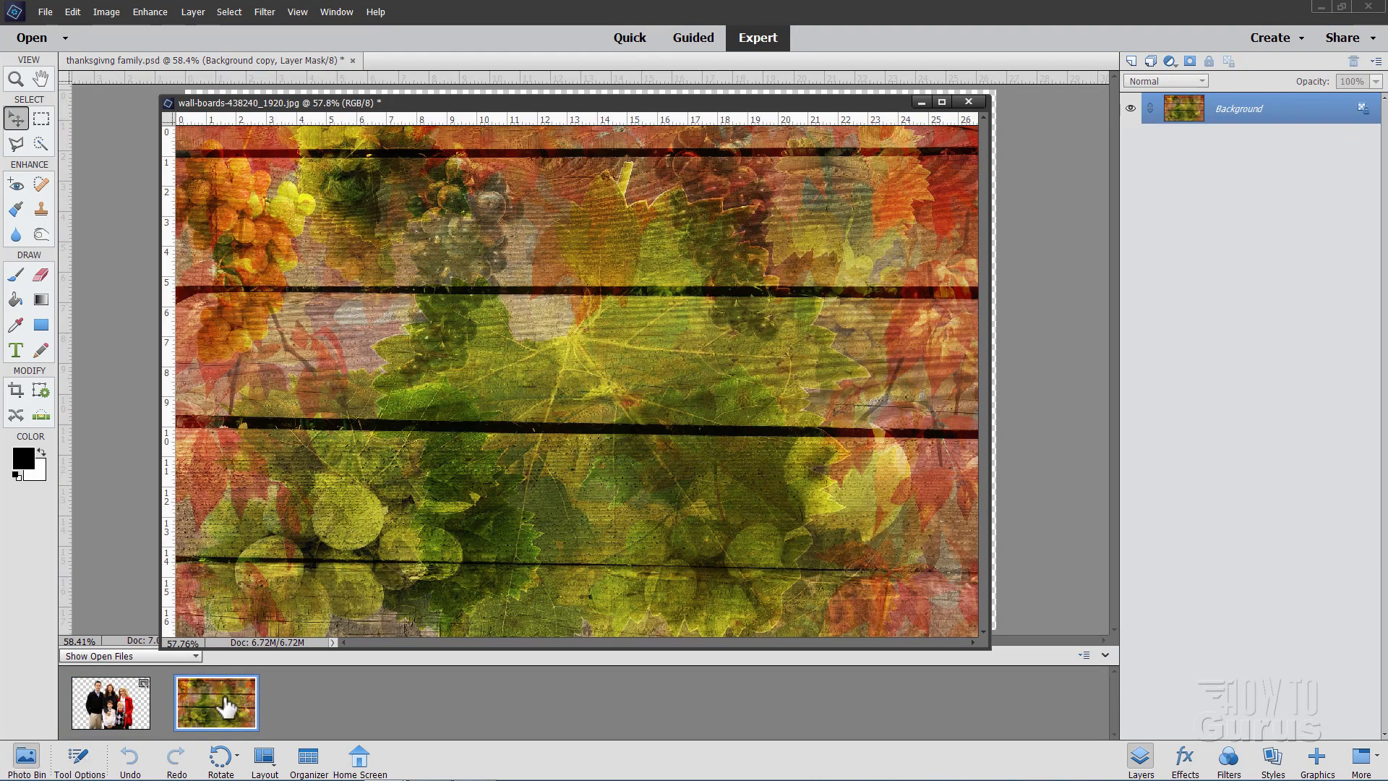
left_click_drag(470, 110, 993, 278)
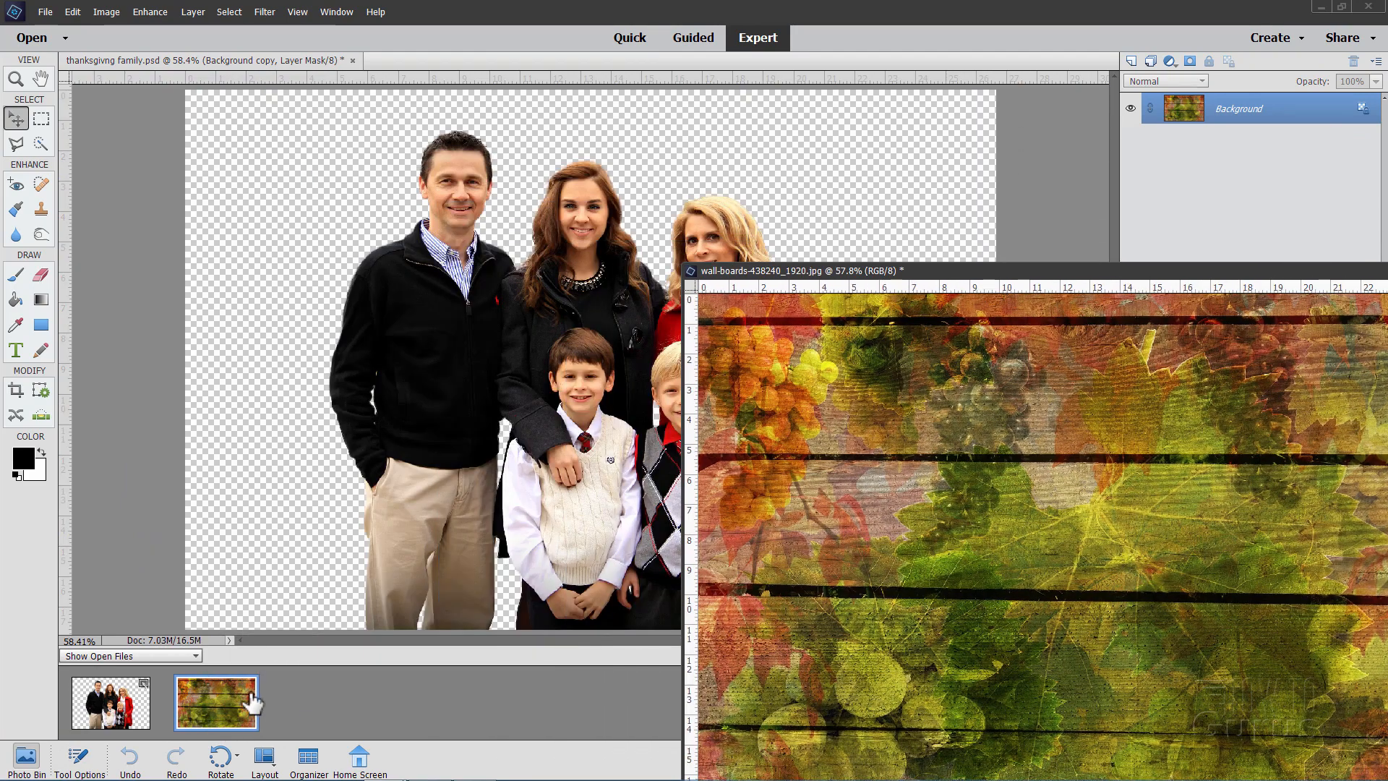
left_click_drag(223, 707, 318, 350)
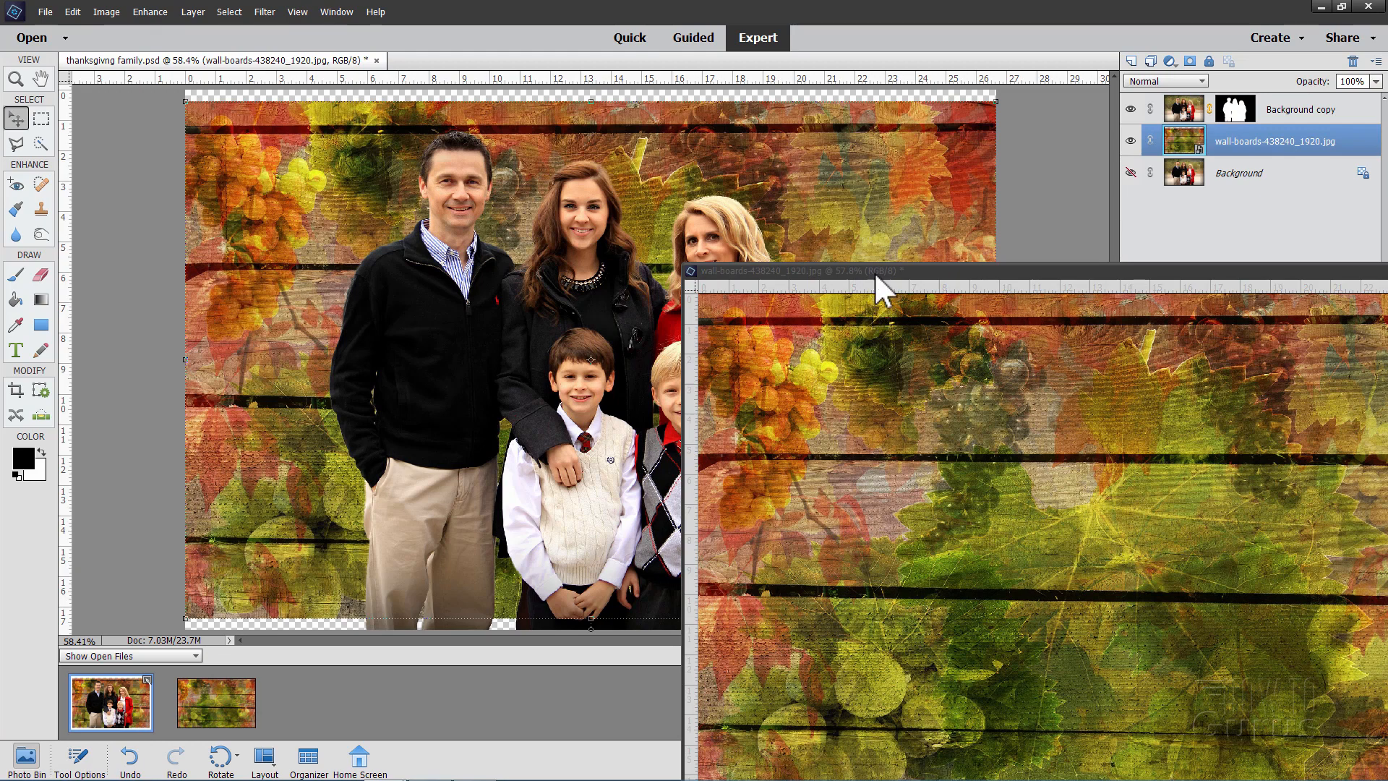
left_click_drag(874, 271, 266, 237)
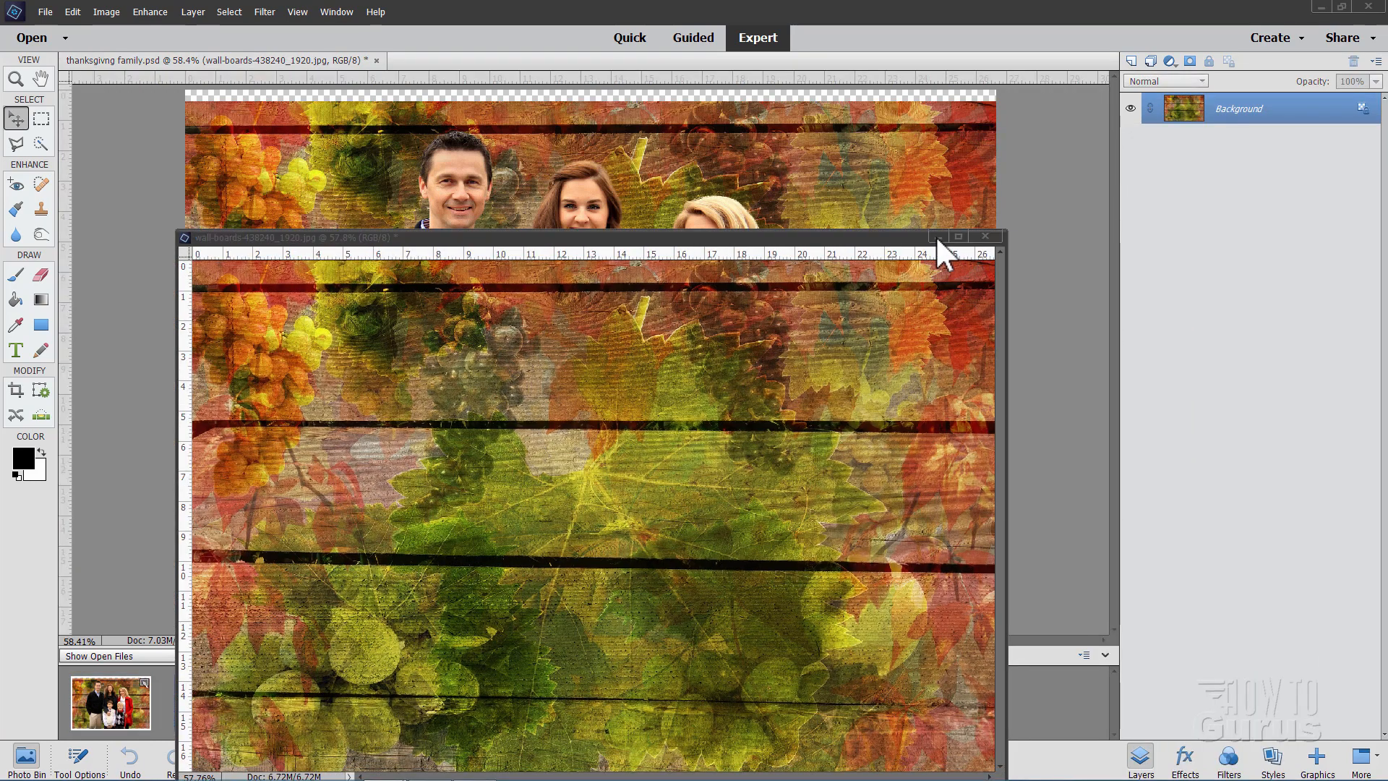
left_click(937, 237)
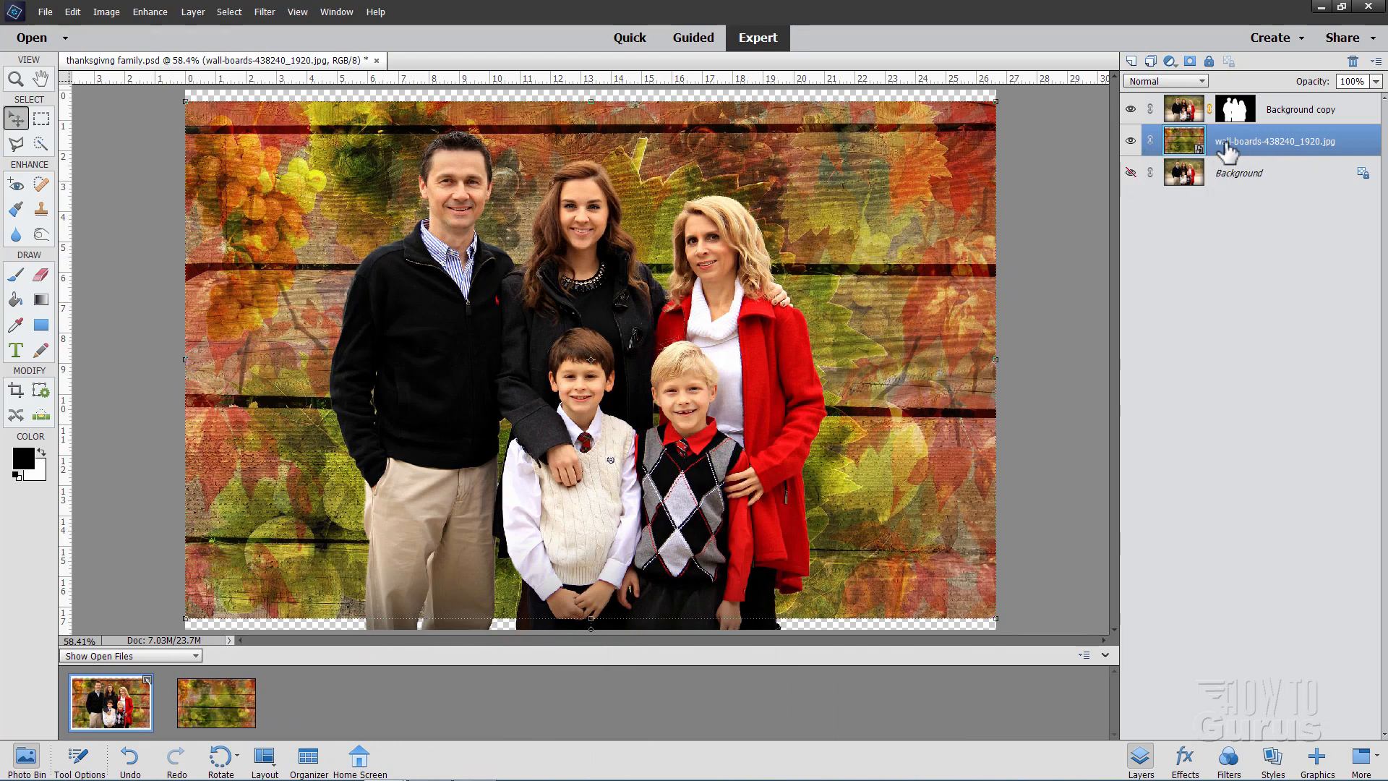
Stretch the wall-boards layer vertically to the canvas's upper and lower edges, about 104.49% high at 100% width
mouse_move(1227, 144)
left_mouse_down()
mouse_move(1229, 105)
mouse_move(1214, 151)
left_mouse_up()
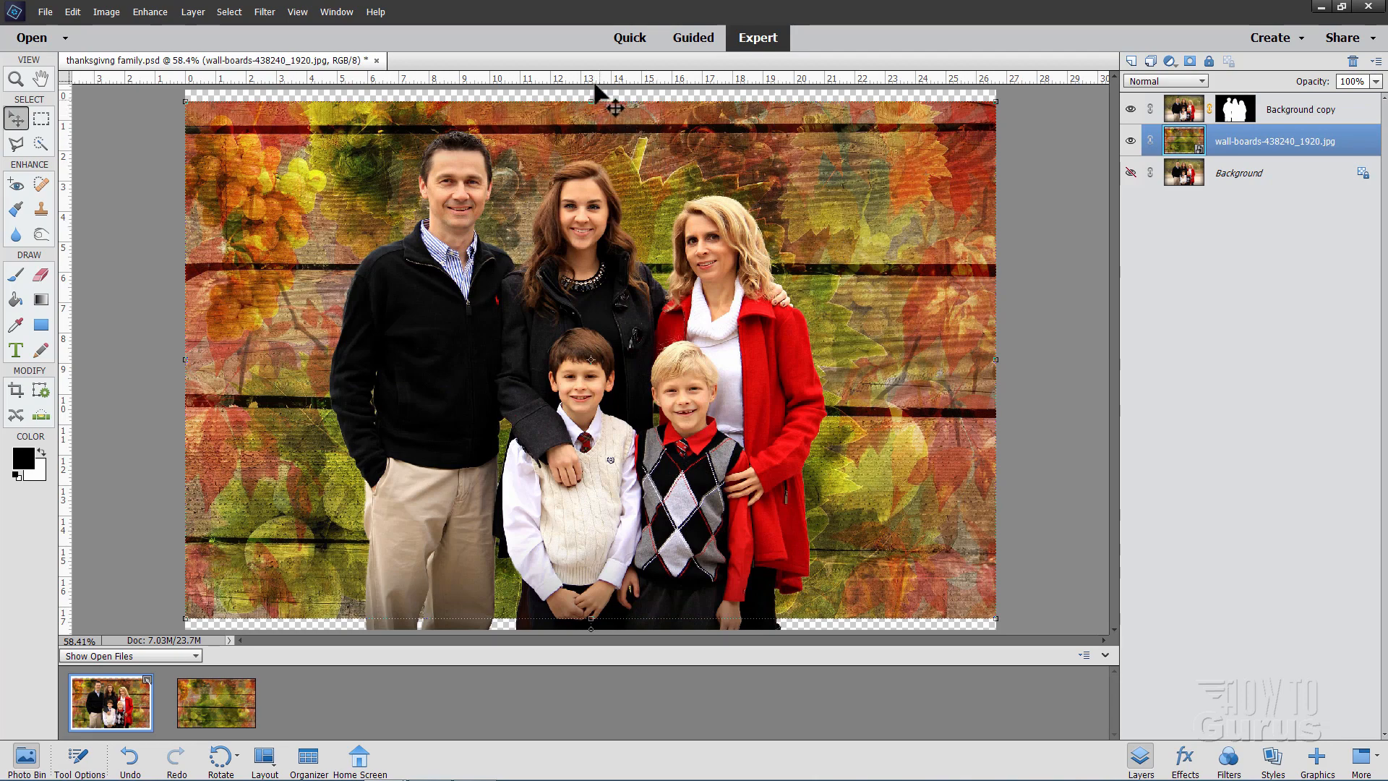
left_click_drag(592, 98, 591, 87)
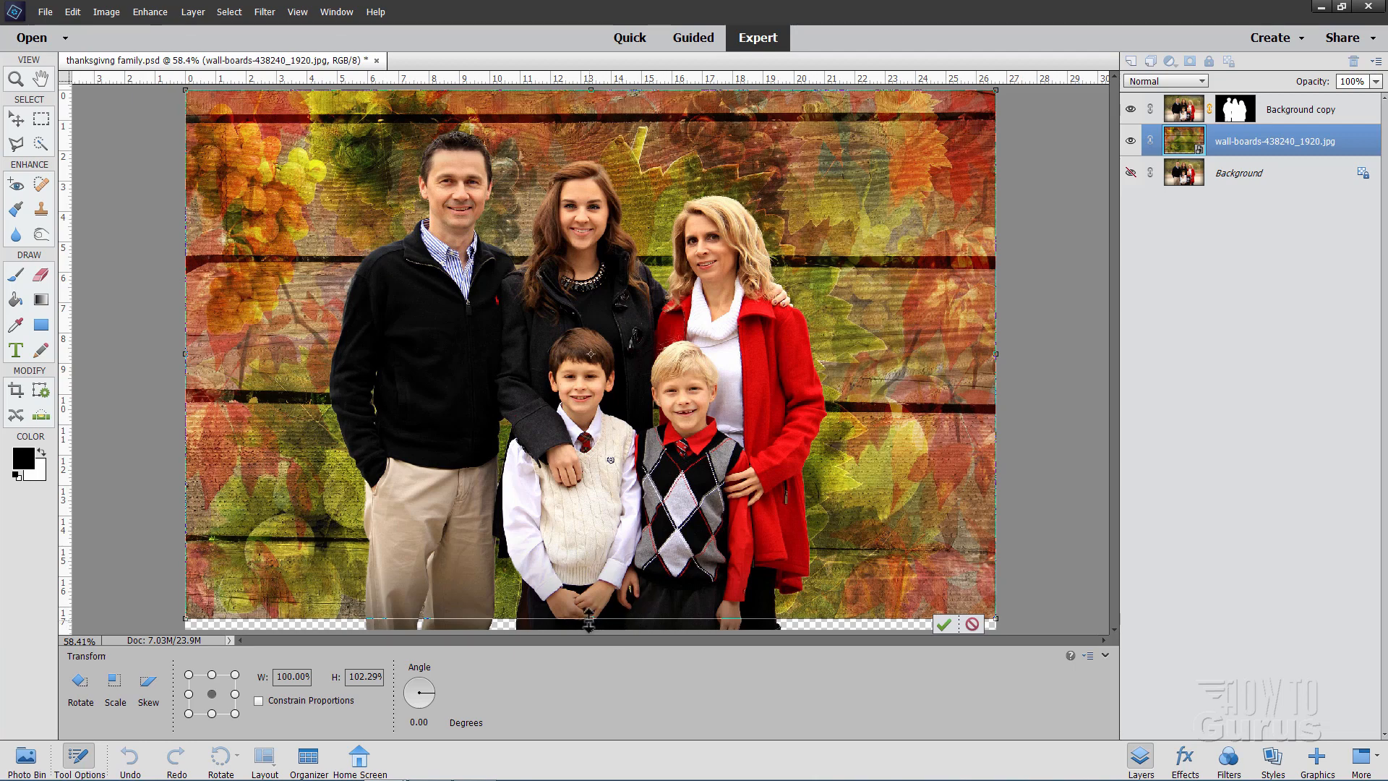
left_click_drag(590, 620, 591, 630)
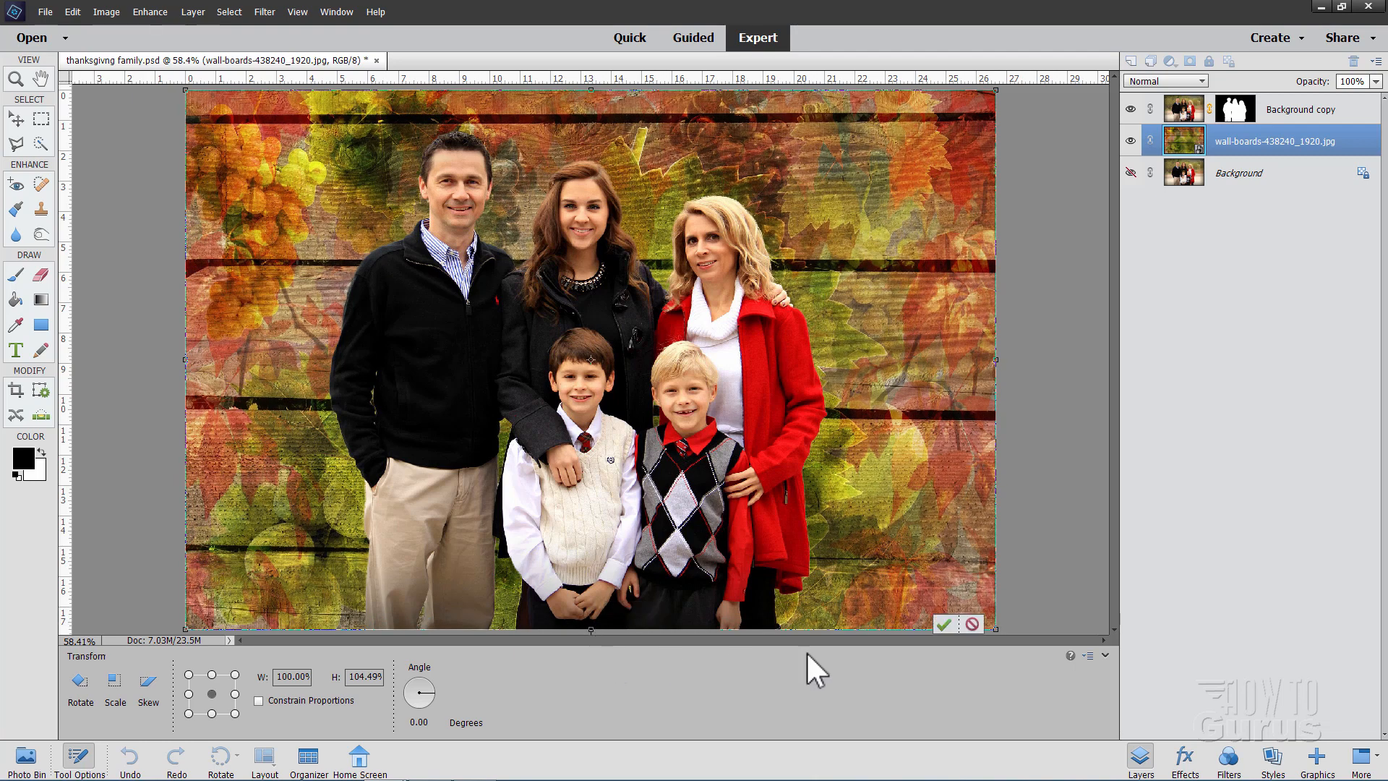
left_click(943, 624)
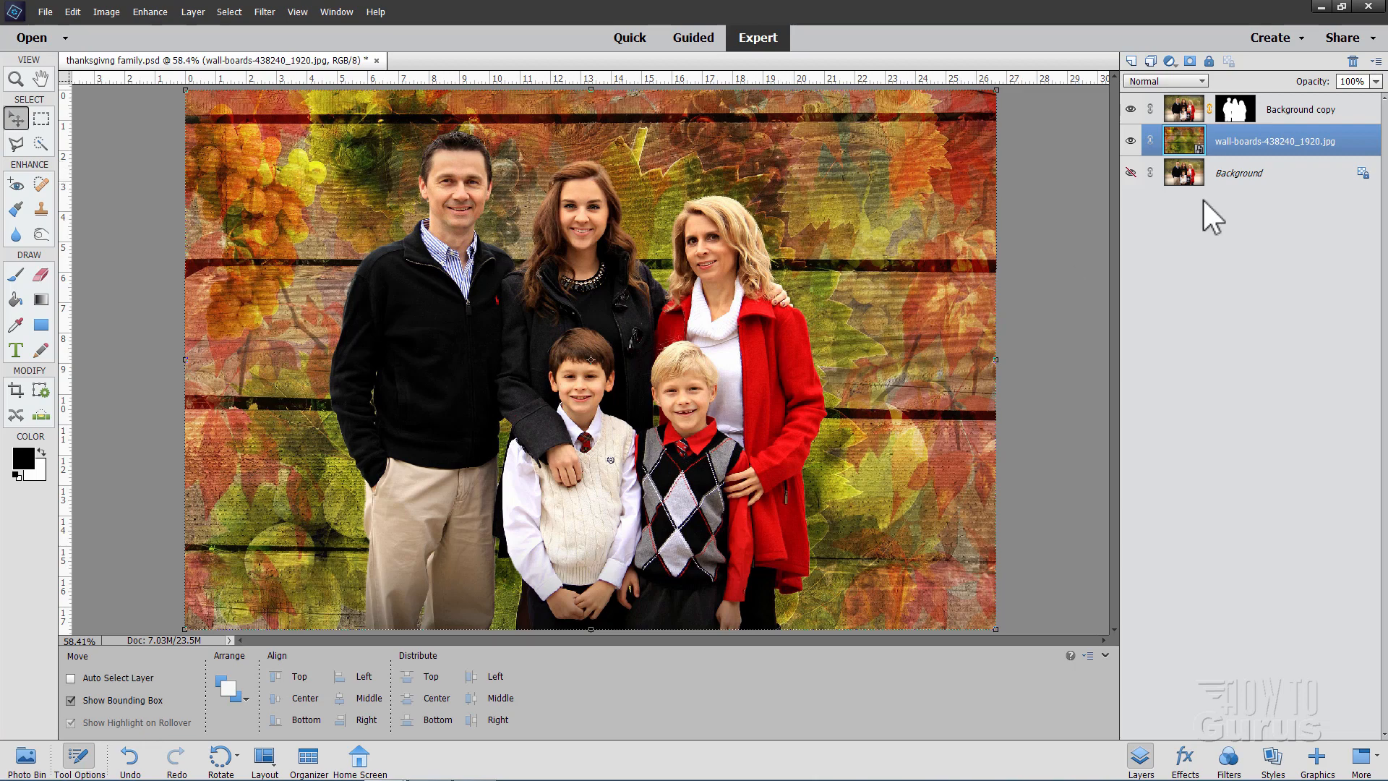
Move the family cut-out layer down so there is open background above their heads for a title
left_click(1186, 124)
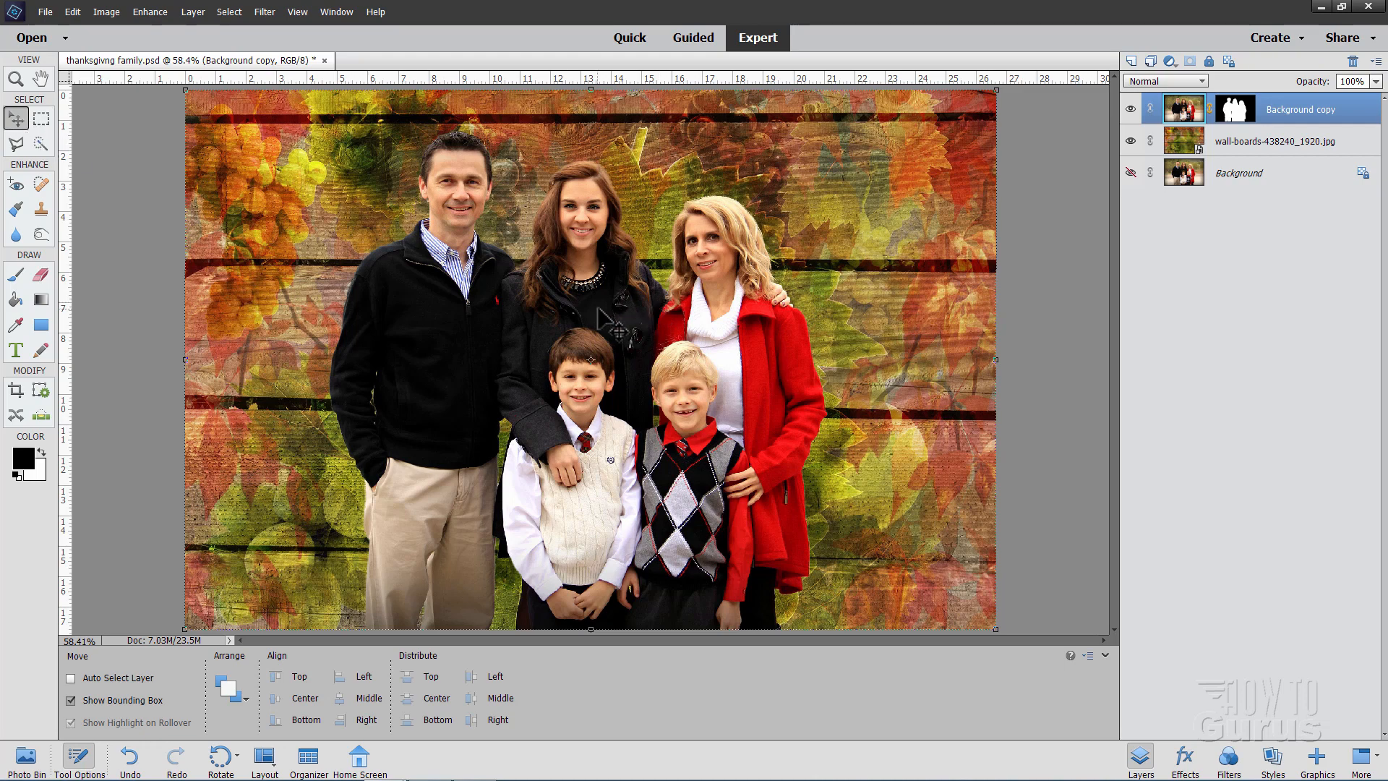
left_click_drag(605, 319, 607, 410)
left_click_drag(602, 536, 609, 529)
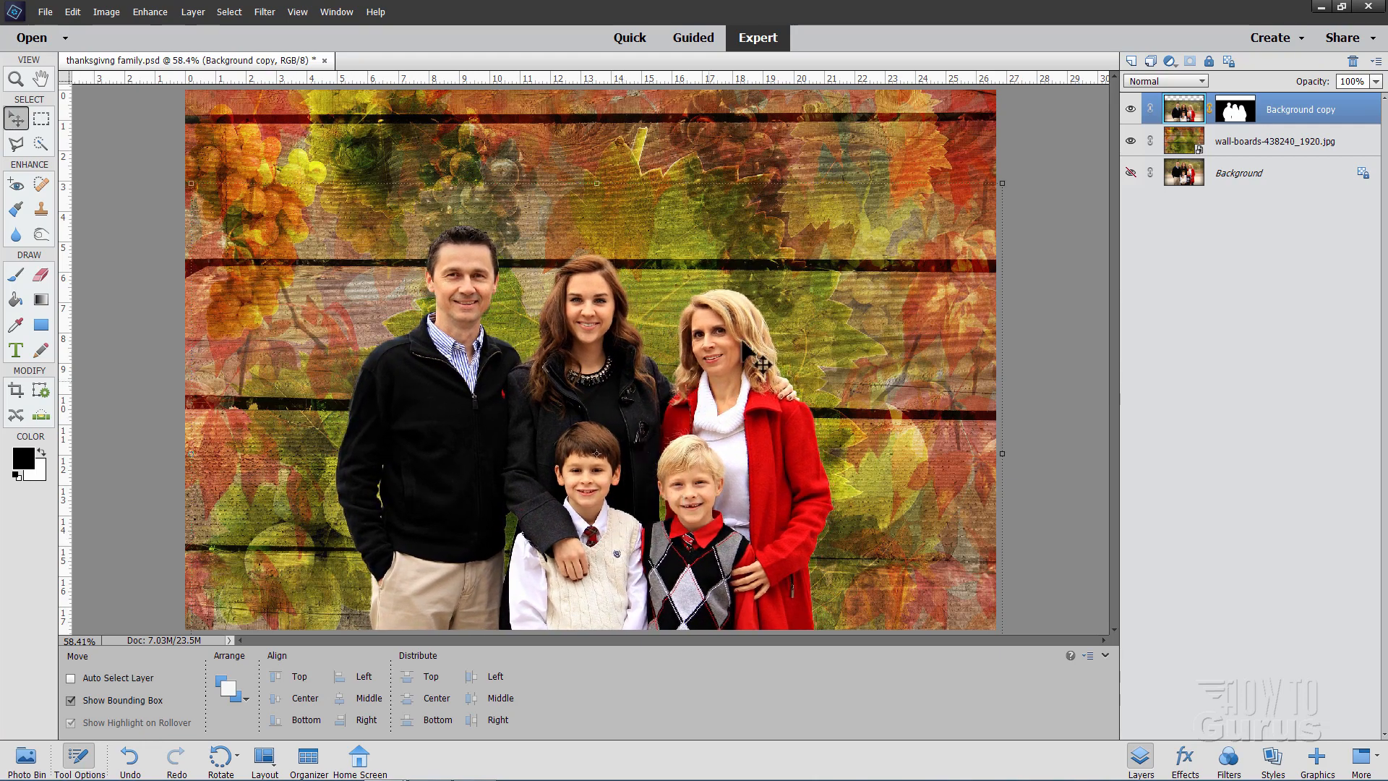
Try Oswald Regular and AR BERKLEY Regular as fonts for the Horizontal Type tool
left_click(15, 350)
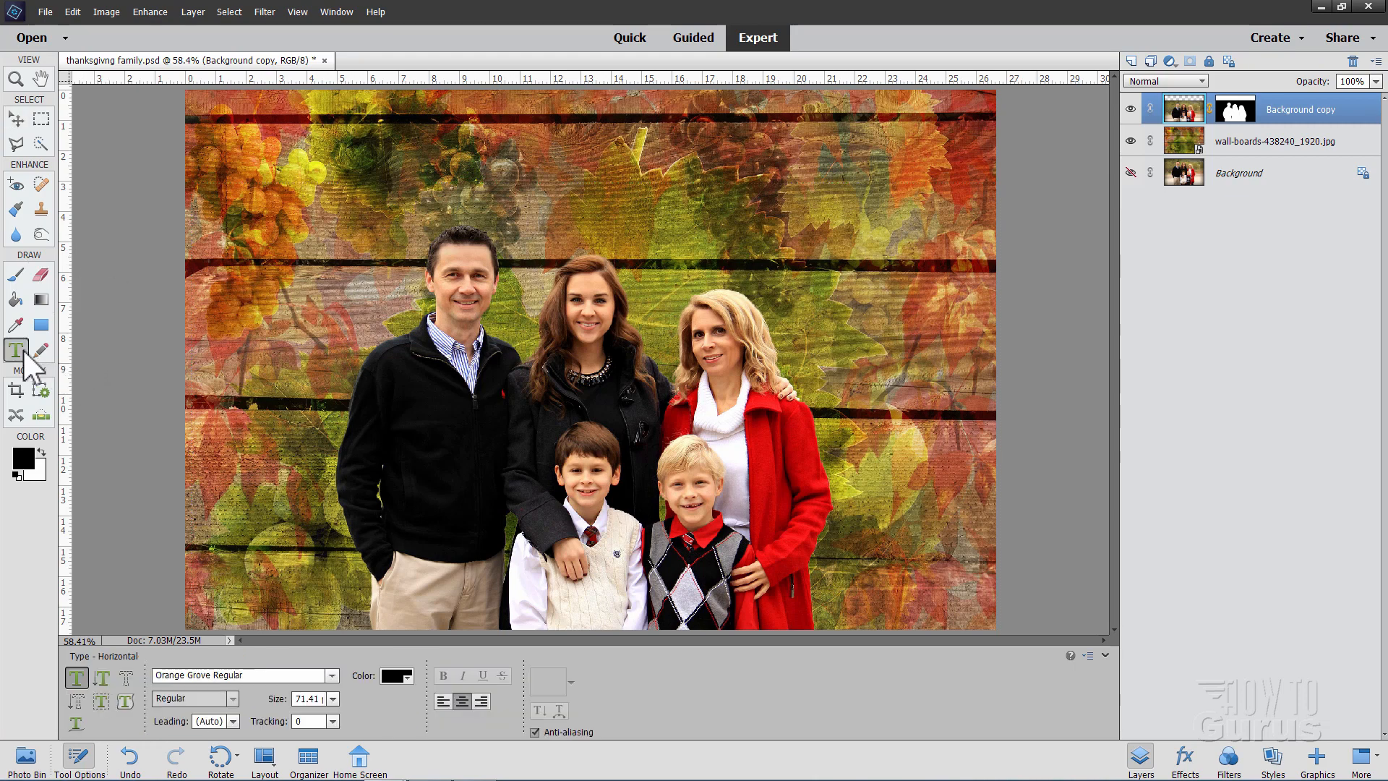
left_click(170, 680)
left_click_drag(258, 680, 143, 677)
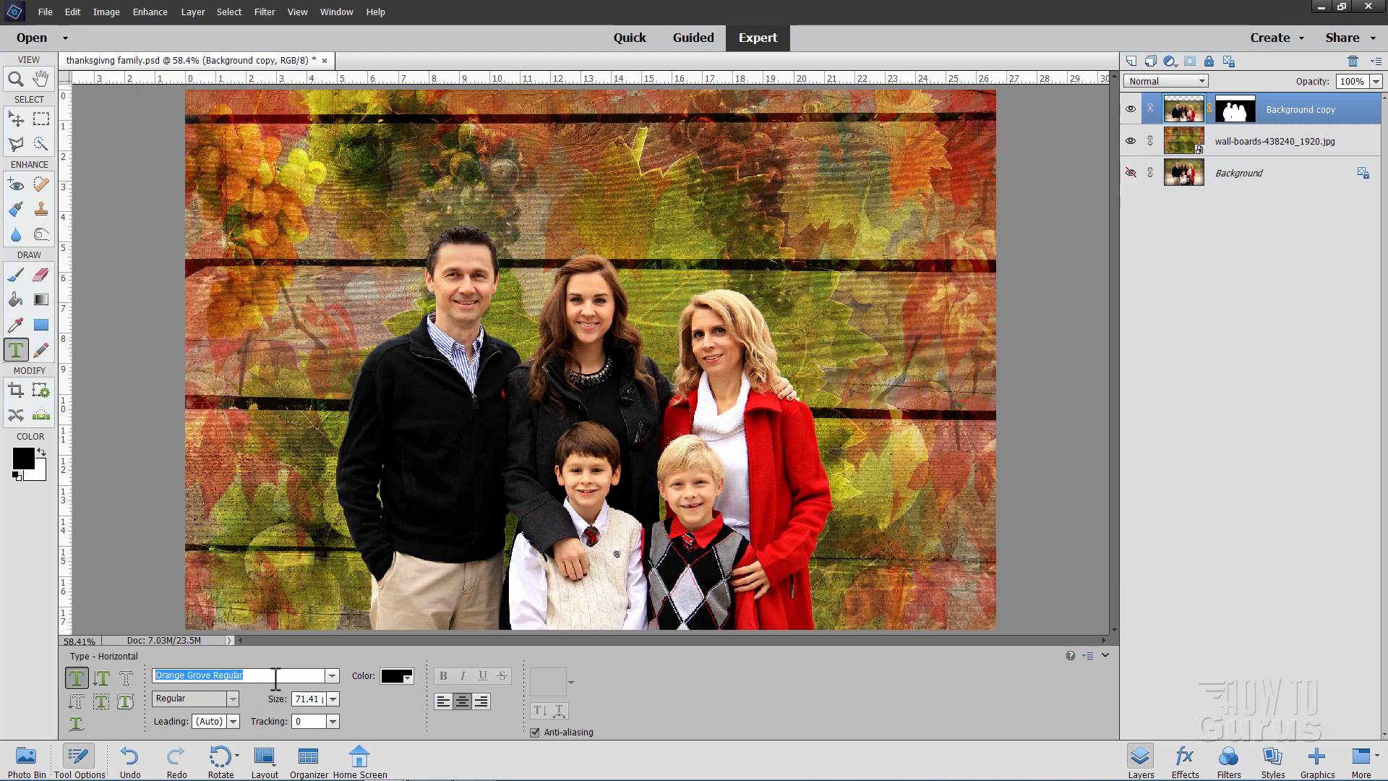
left_click(334, 675)
scroll(241, 526, "down", 1)
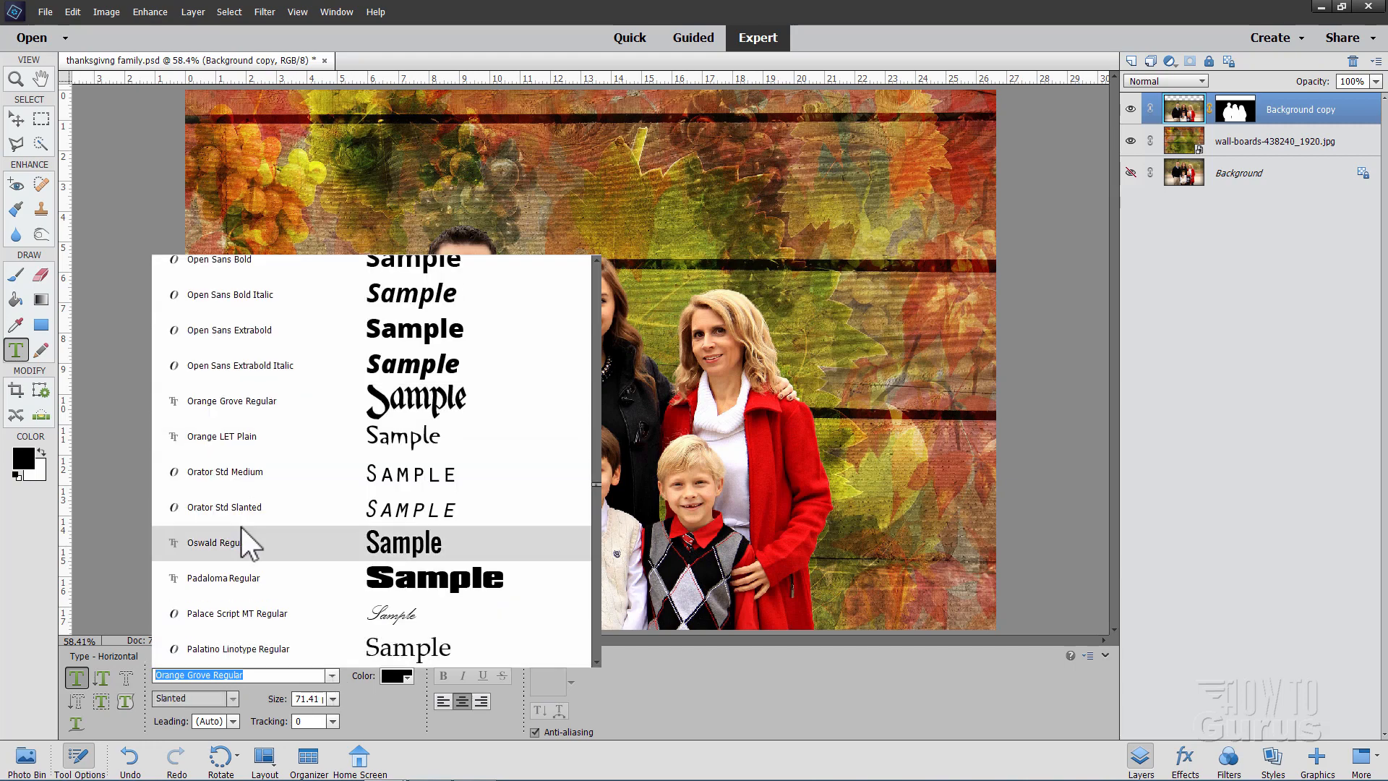
left_click(242, 539)
left_click(334, 675)
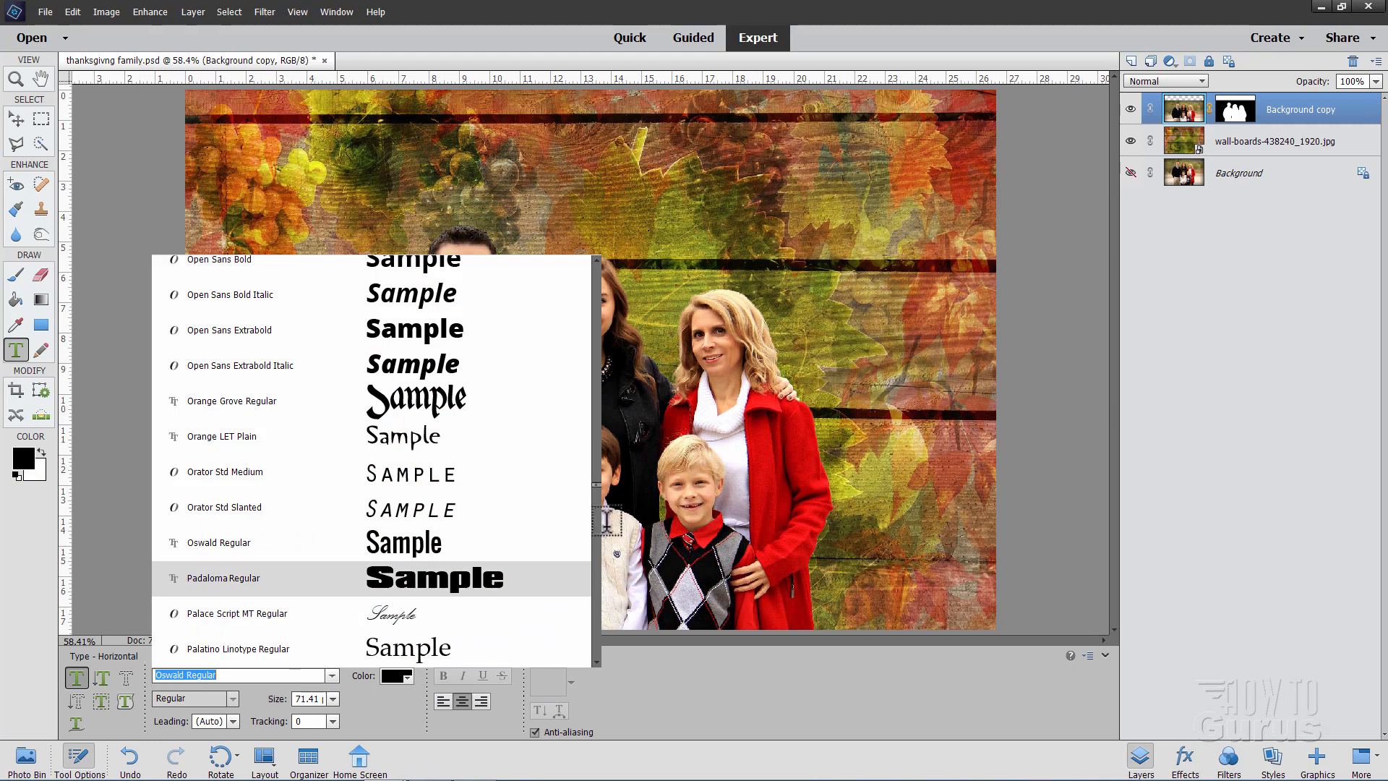
left_click_drag(597, 488, 595, 266)
left_click(235, 345)
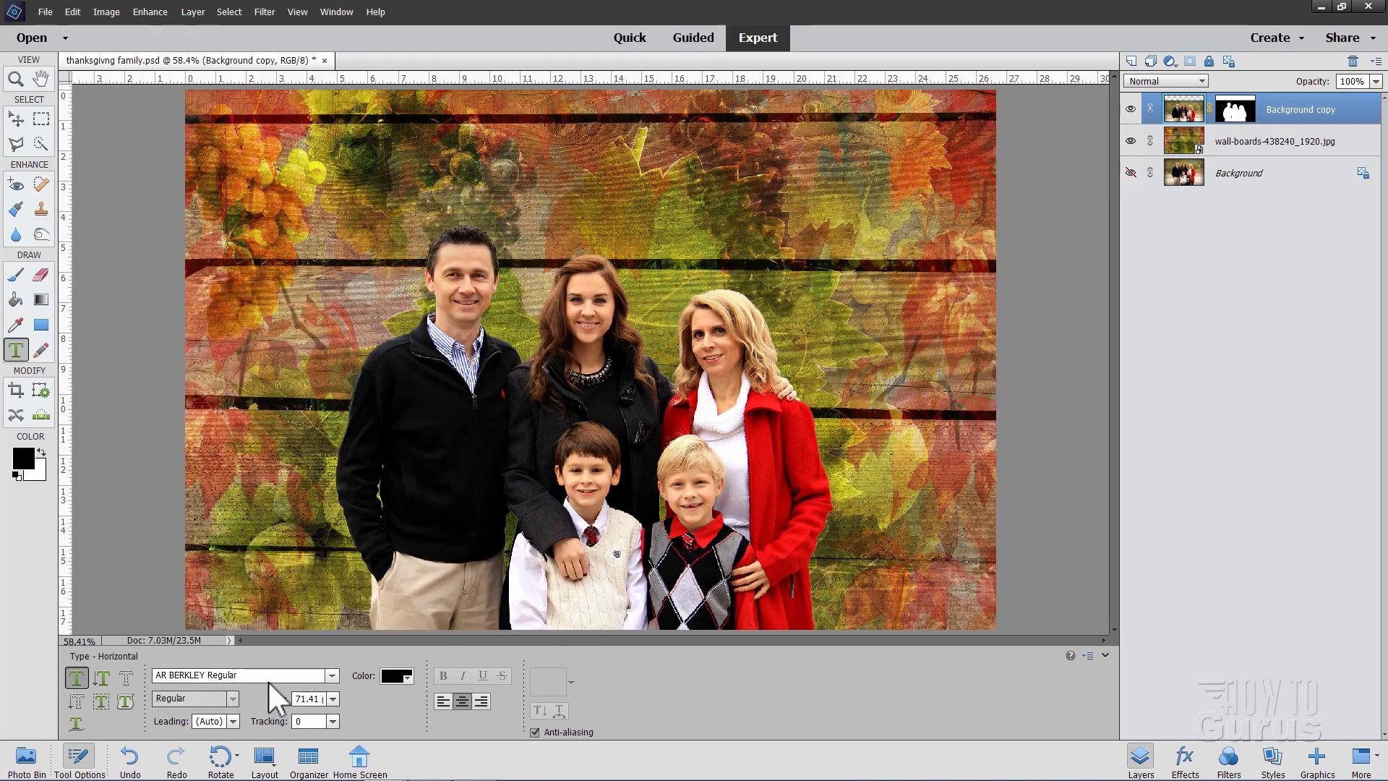
Search the fonts for "oran" and set the text font to Orange Grove Regular
left_click(209, 676)
type("oran")
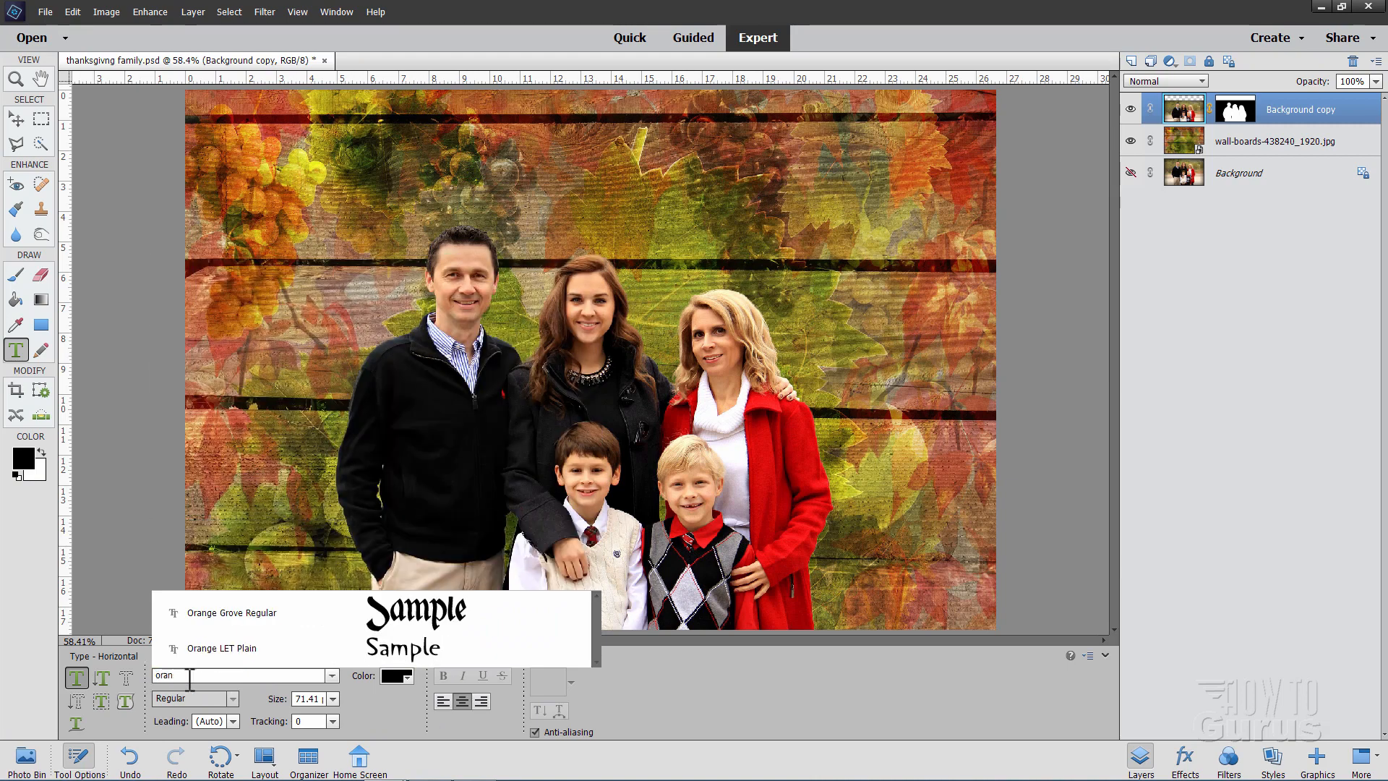
left_click(243, 615)
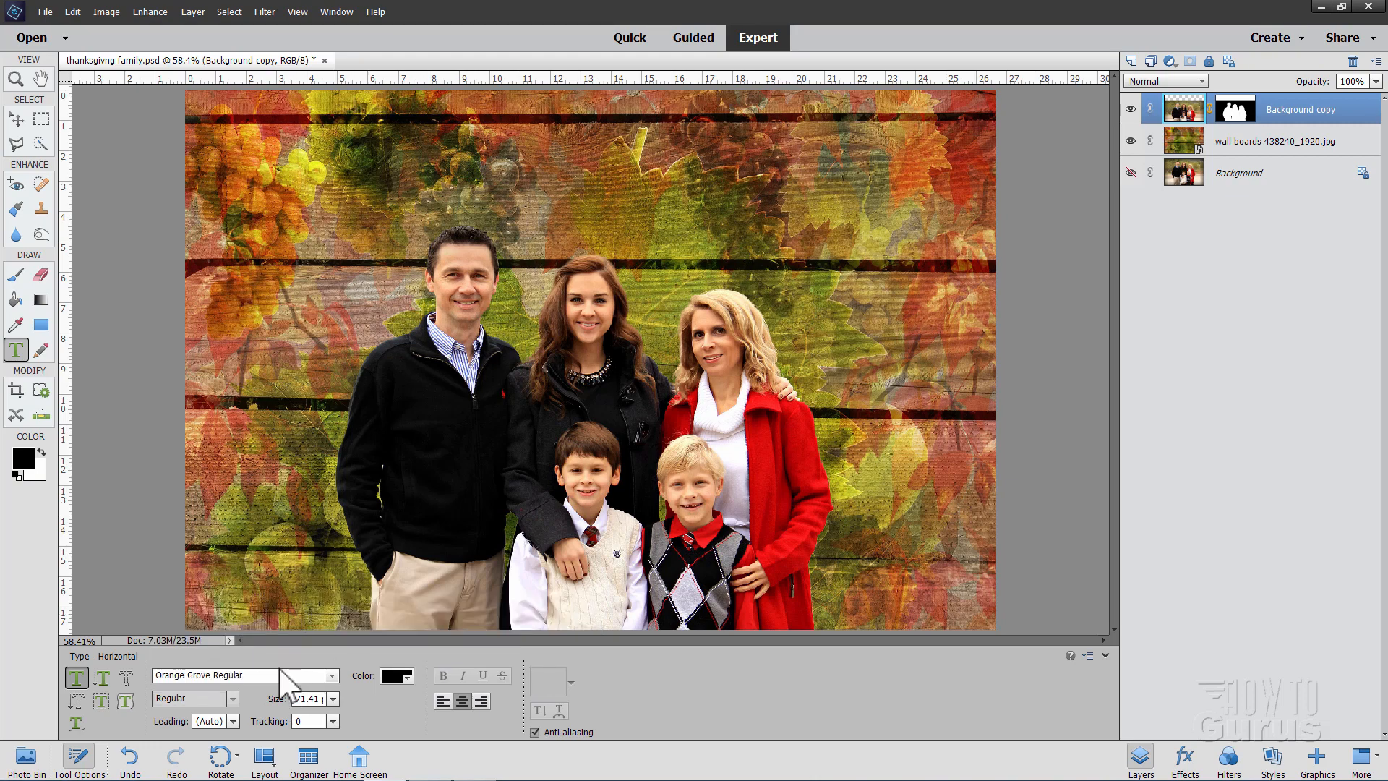
Set the text color to bright orange from the Web Hues swatches and the font size to 150 pt
left_click(398, 678)
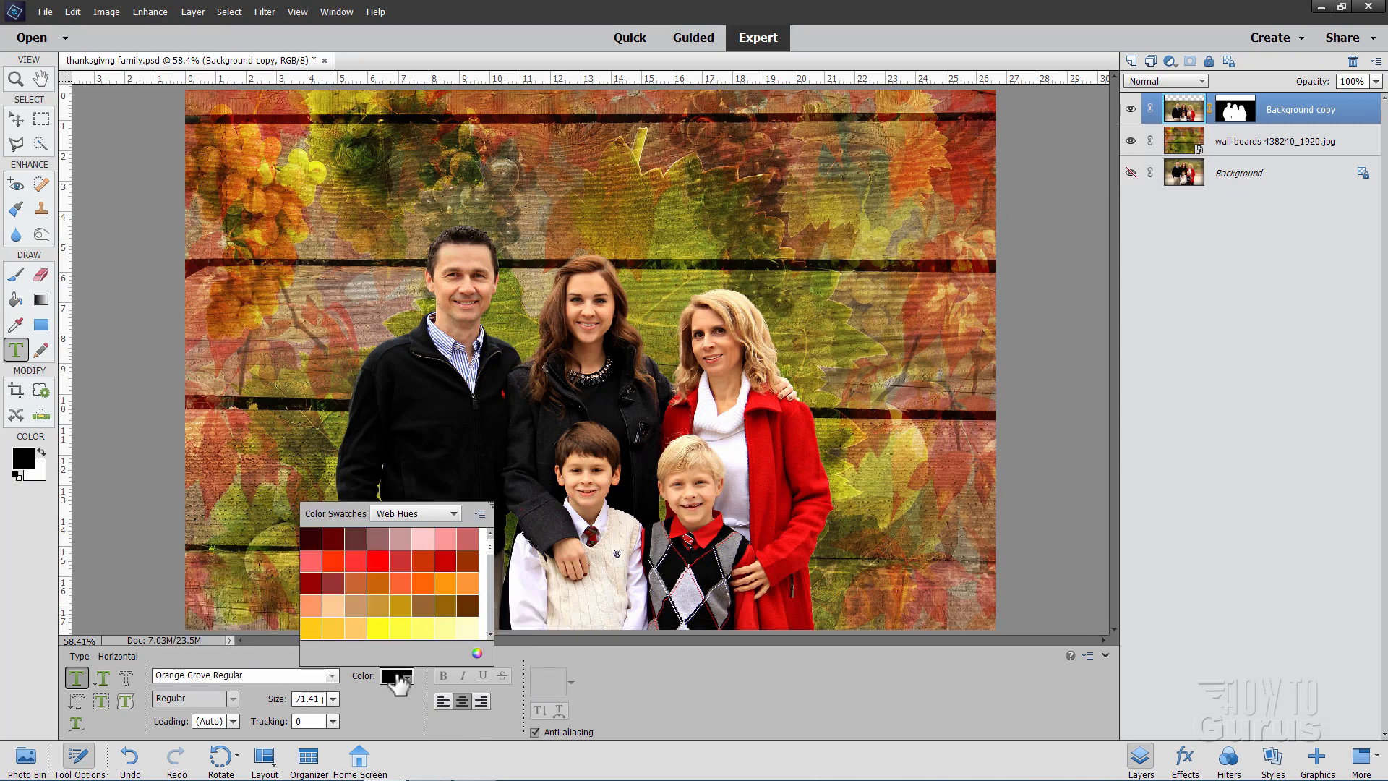
left_click(453, 515)
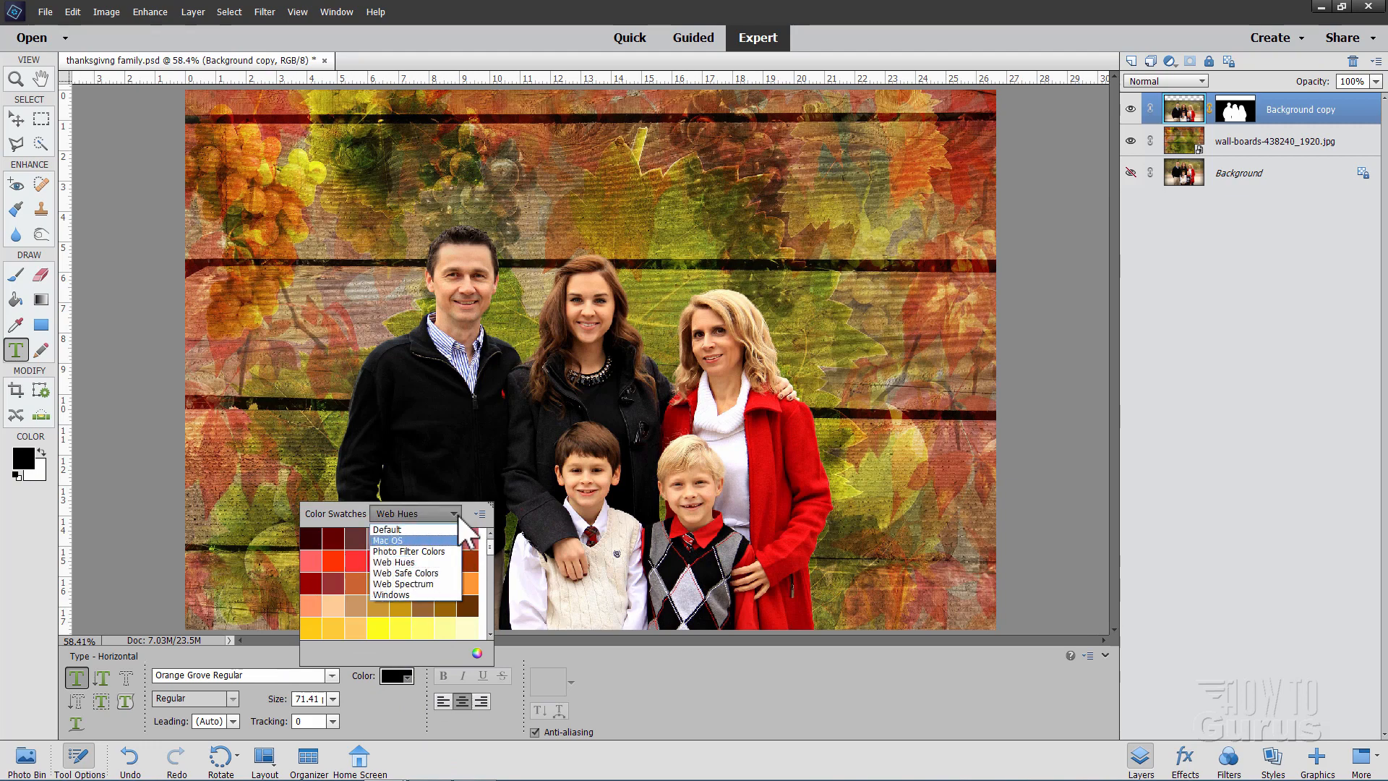
left_click(418, 530)
left_click(427, 514)
left_click(426, 562)
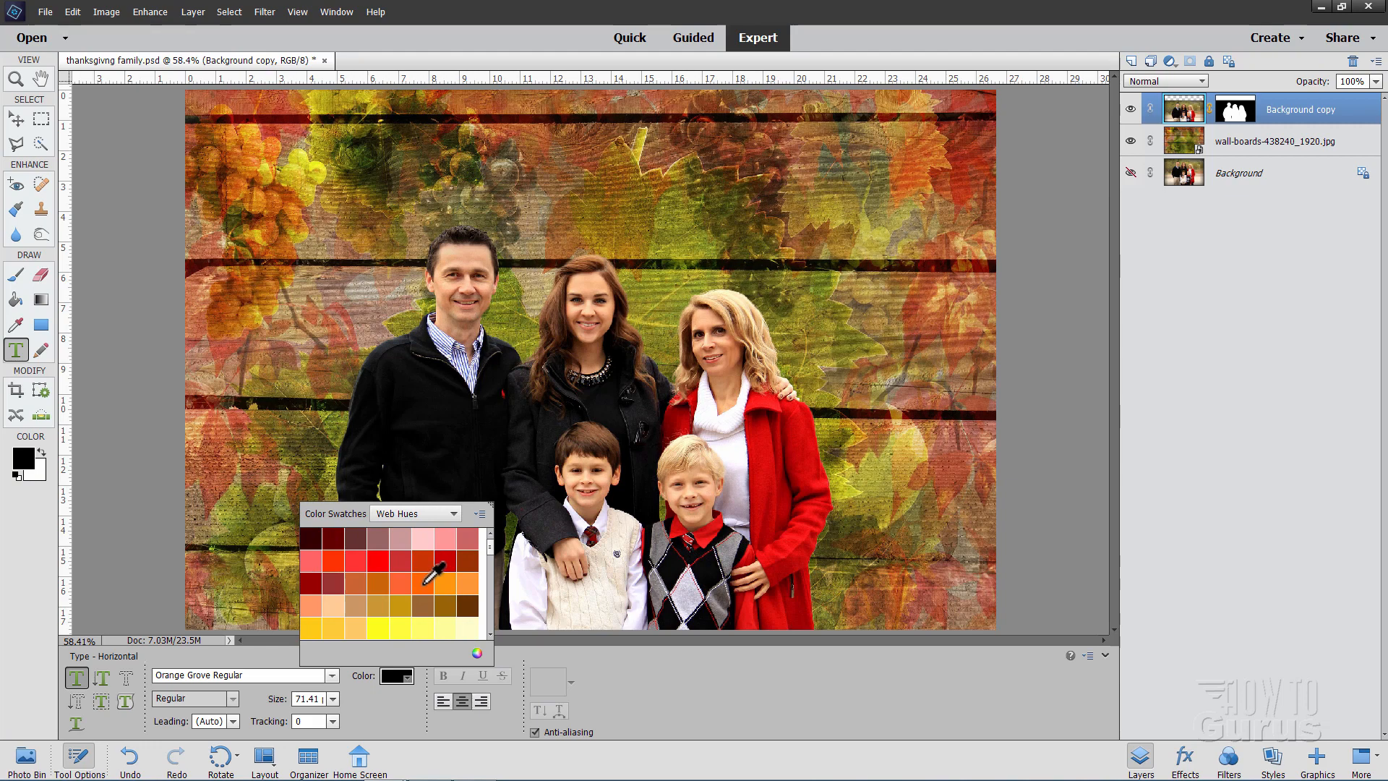
left_click(423, 583)
left_click(380, 721)
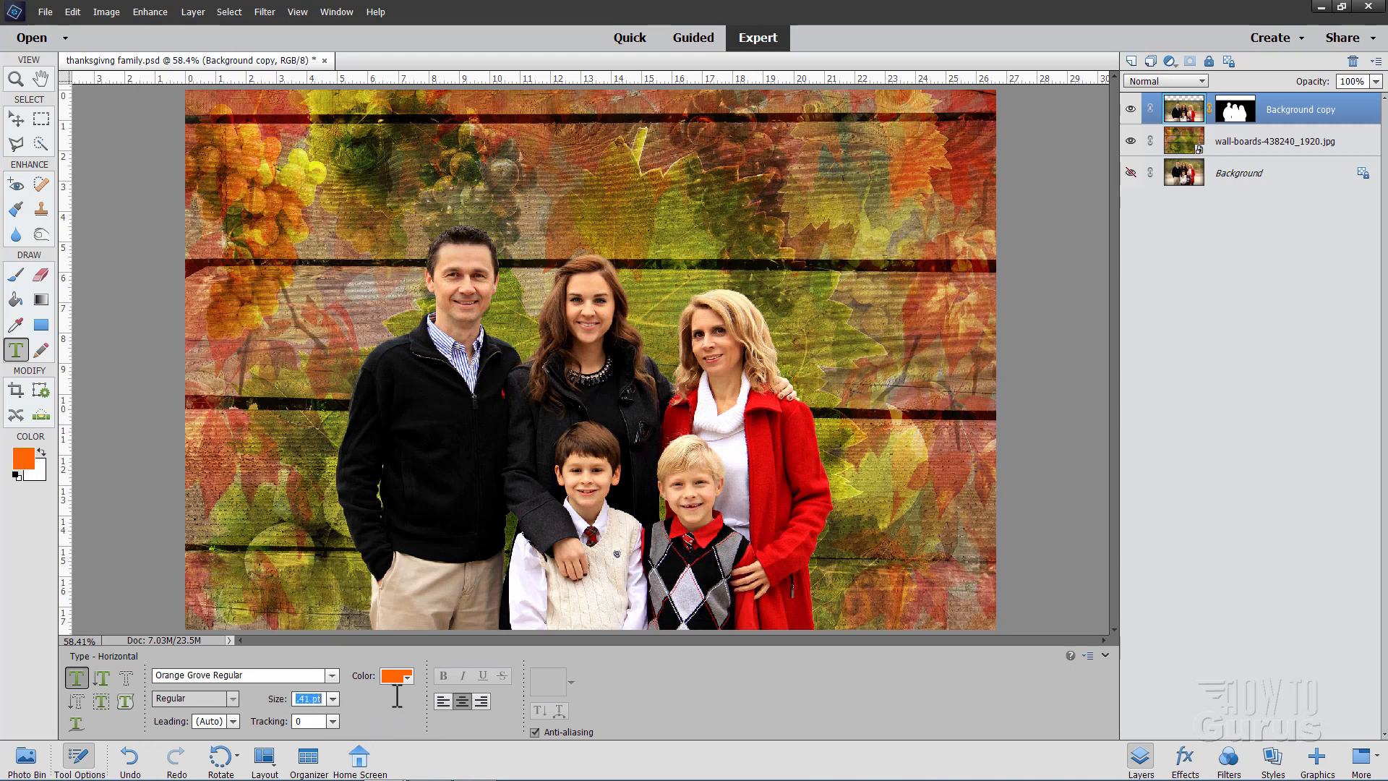
type("150")
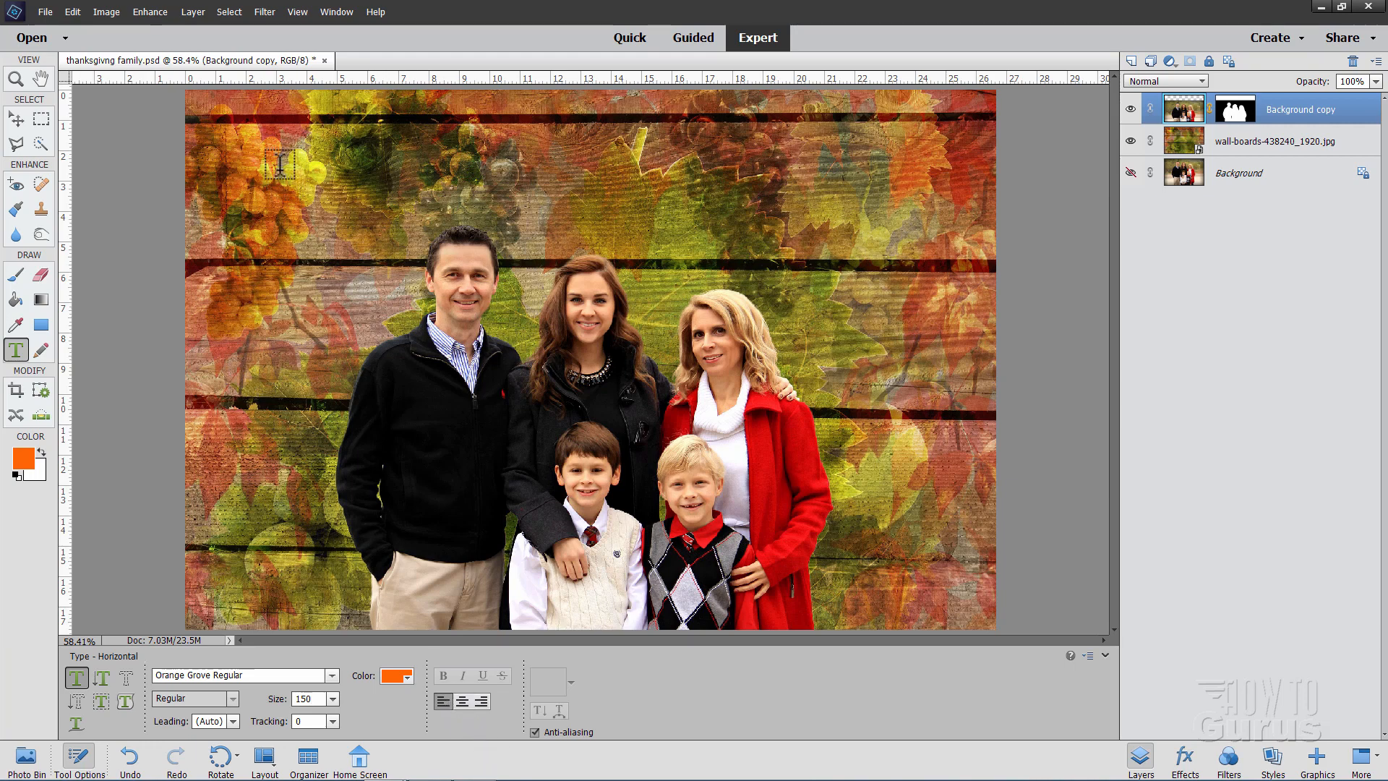
Add the title "Happy Thanksgiving" across the upper background and center it above the family
left_click(263, 189)
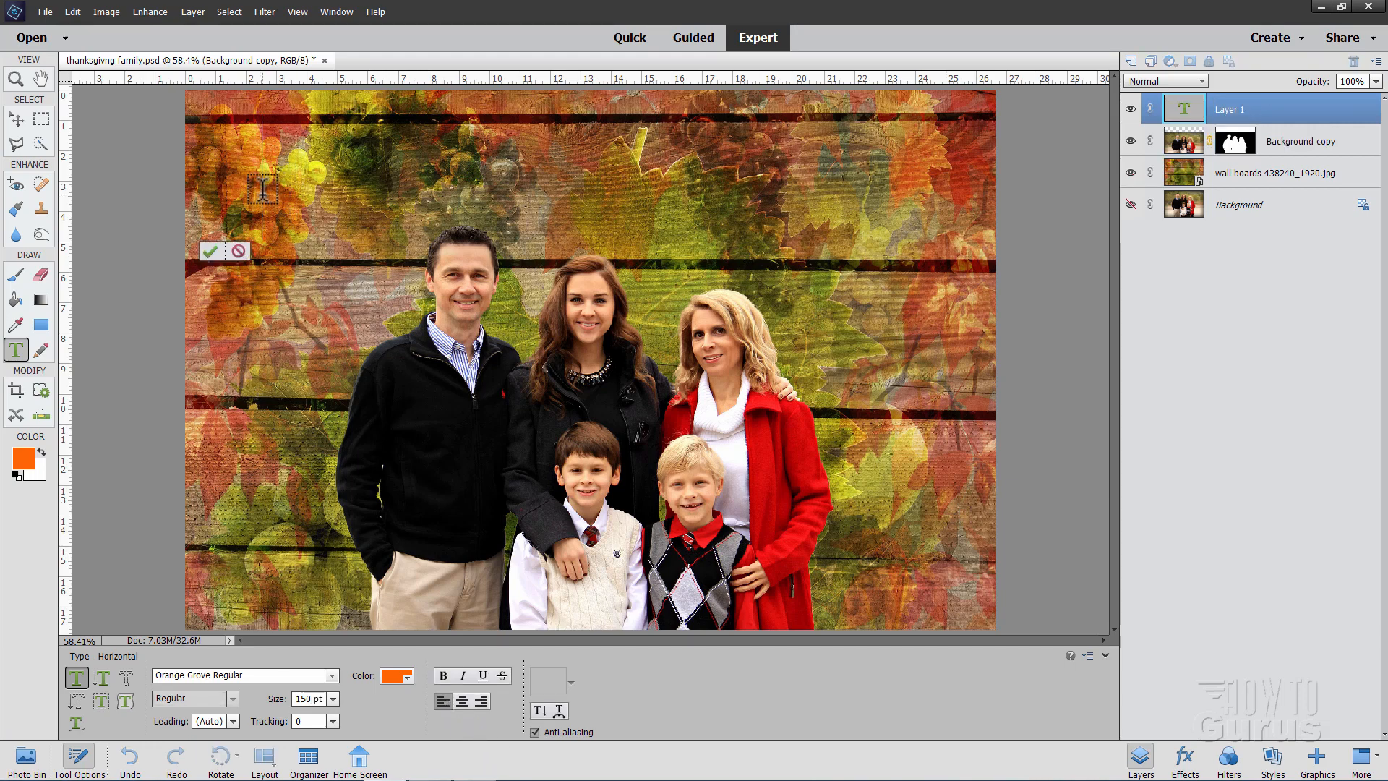
type("Happy Thanksgiving")
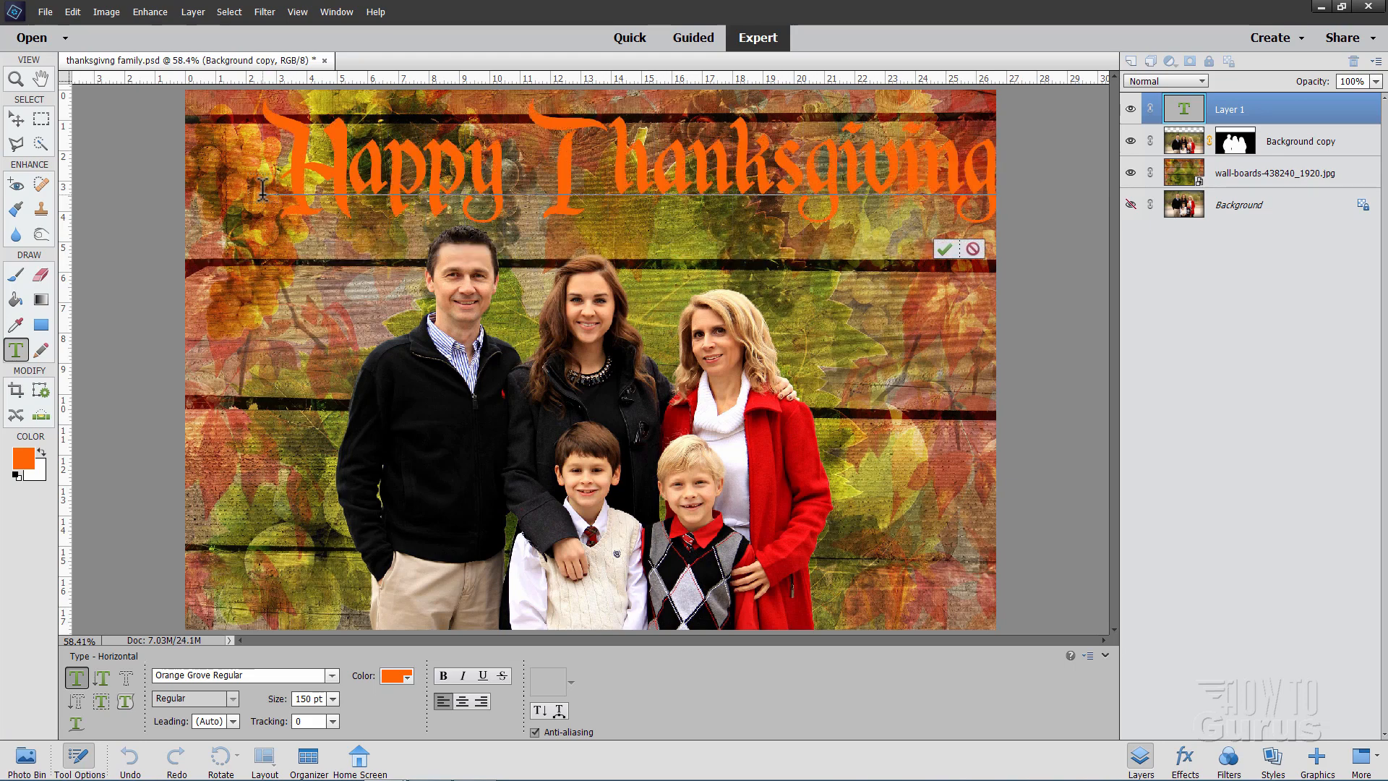
left_click(945, 250)
key("v")
left_click_drag(790, 186, 747, 226)
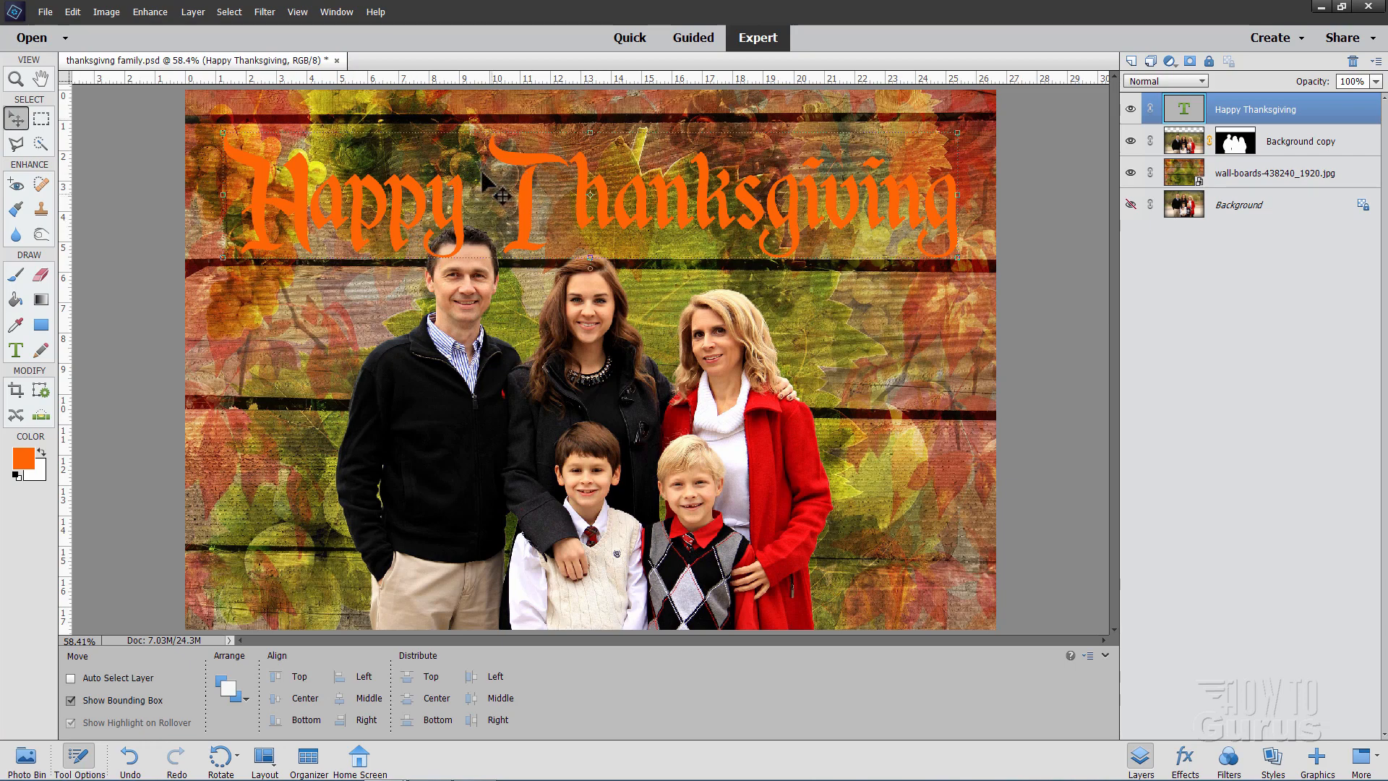
Add a white 7 px stroke positioned Outside to the Happy Thanksgiving text layer
left_click(191, 12)
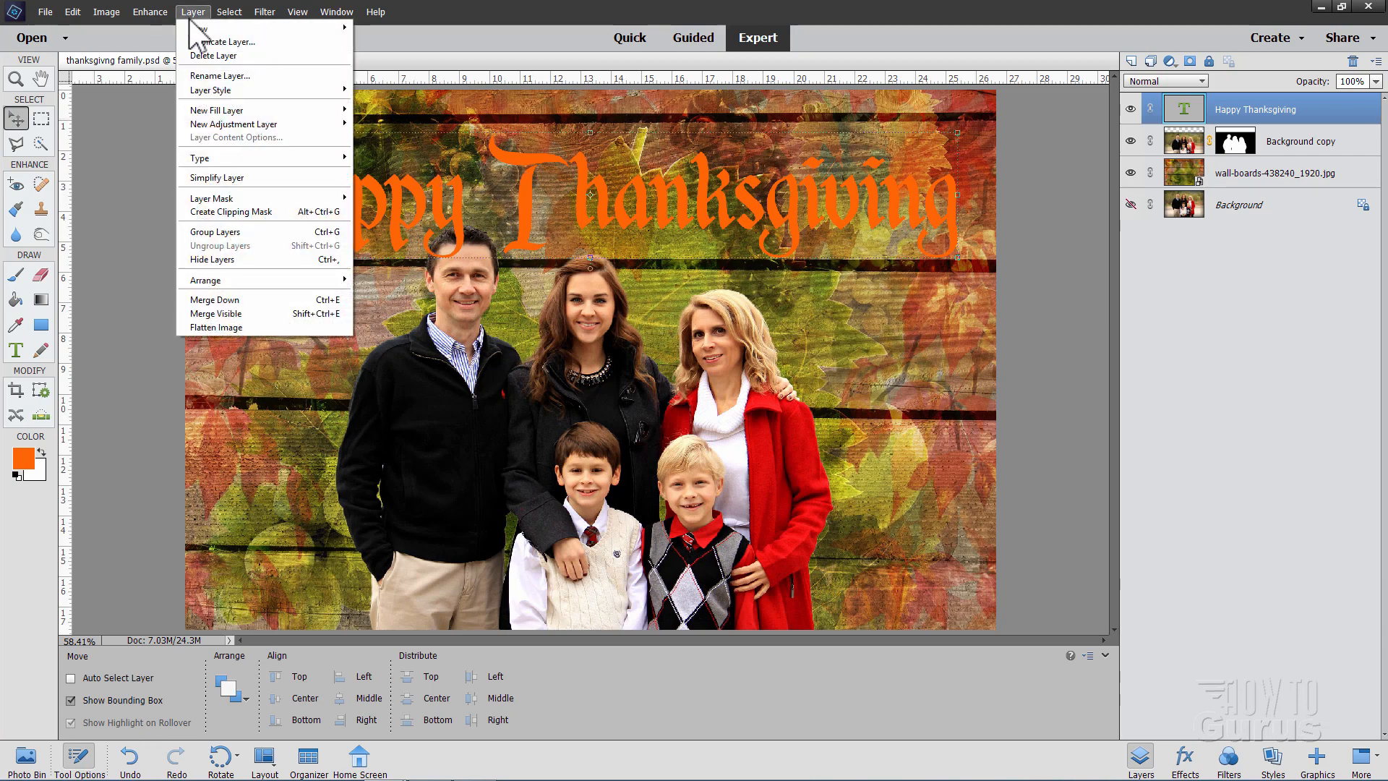
mouse_move(331, 88)
left_click(412, 89)
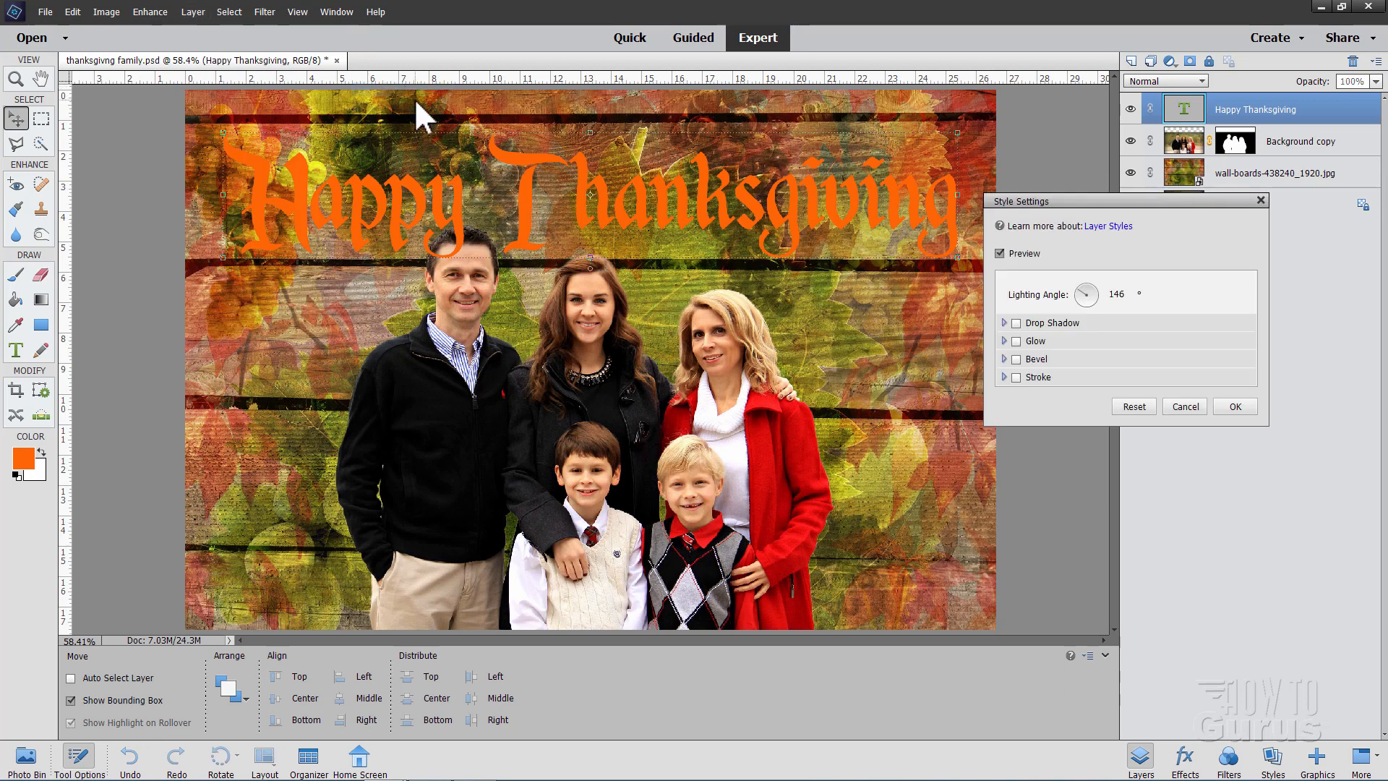
left_click(1016, 377)
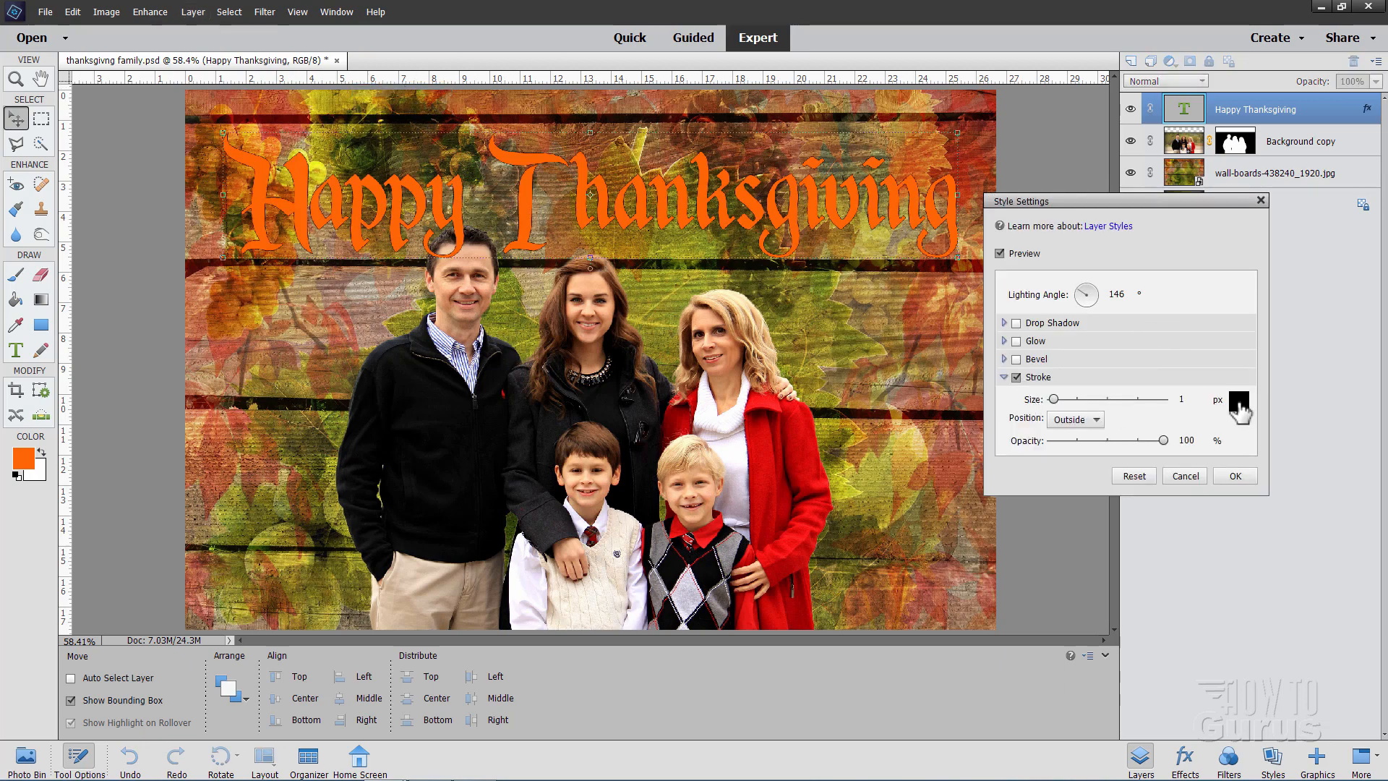
left_click(1239, 402)
left_click_drag(1200, 371, 1207, 403)
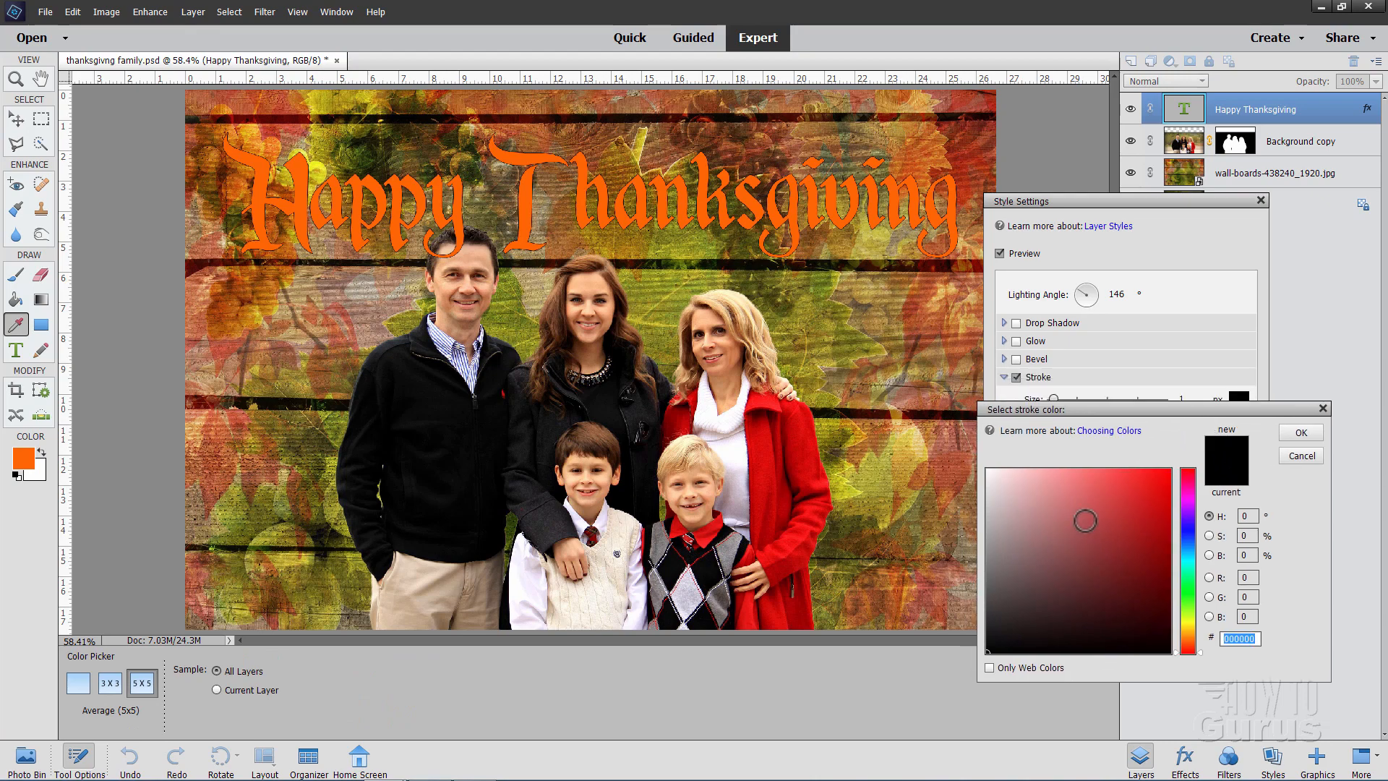
left_click_drag(1081, 551, 988, 470)
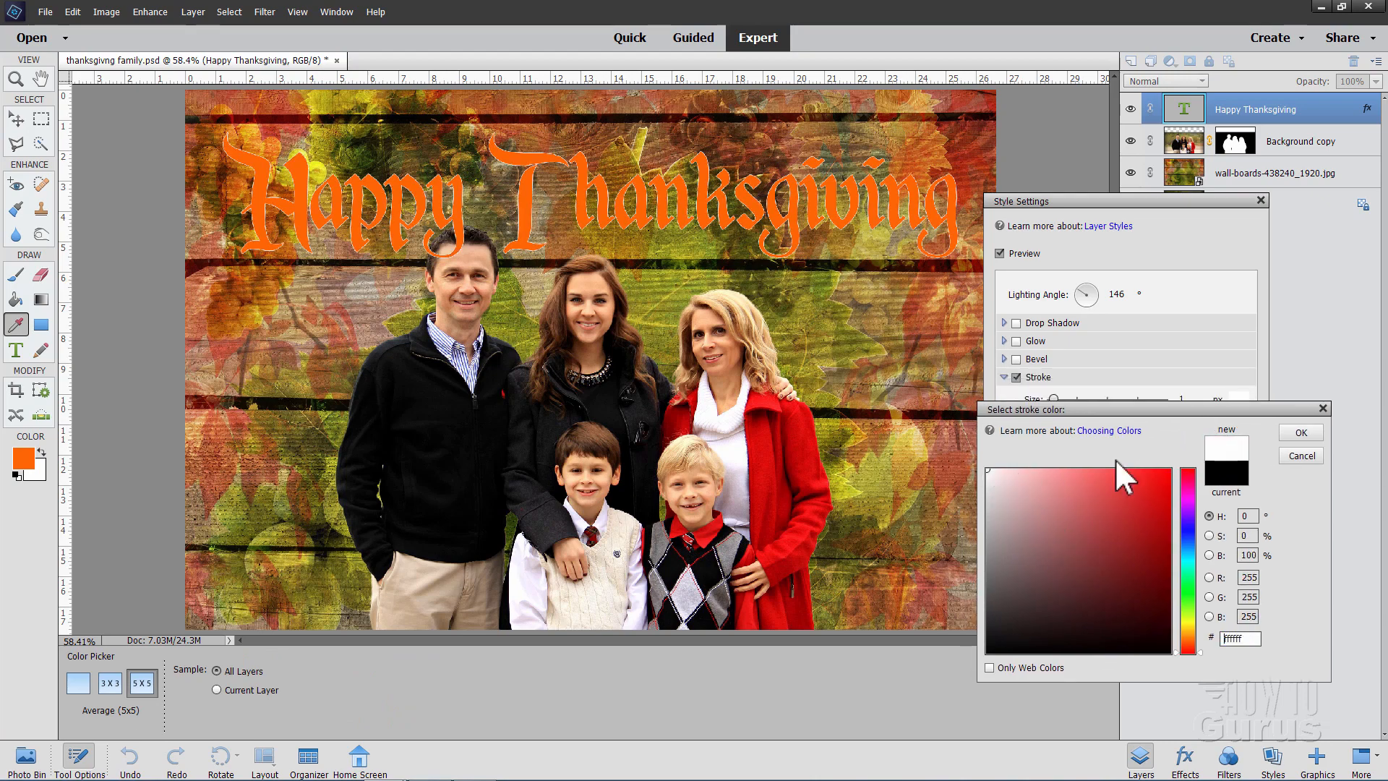
left_click(1298, 432)
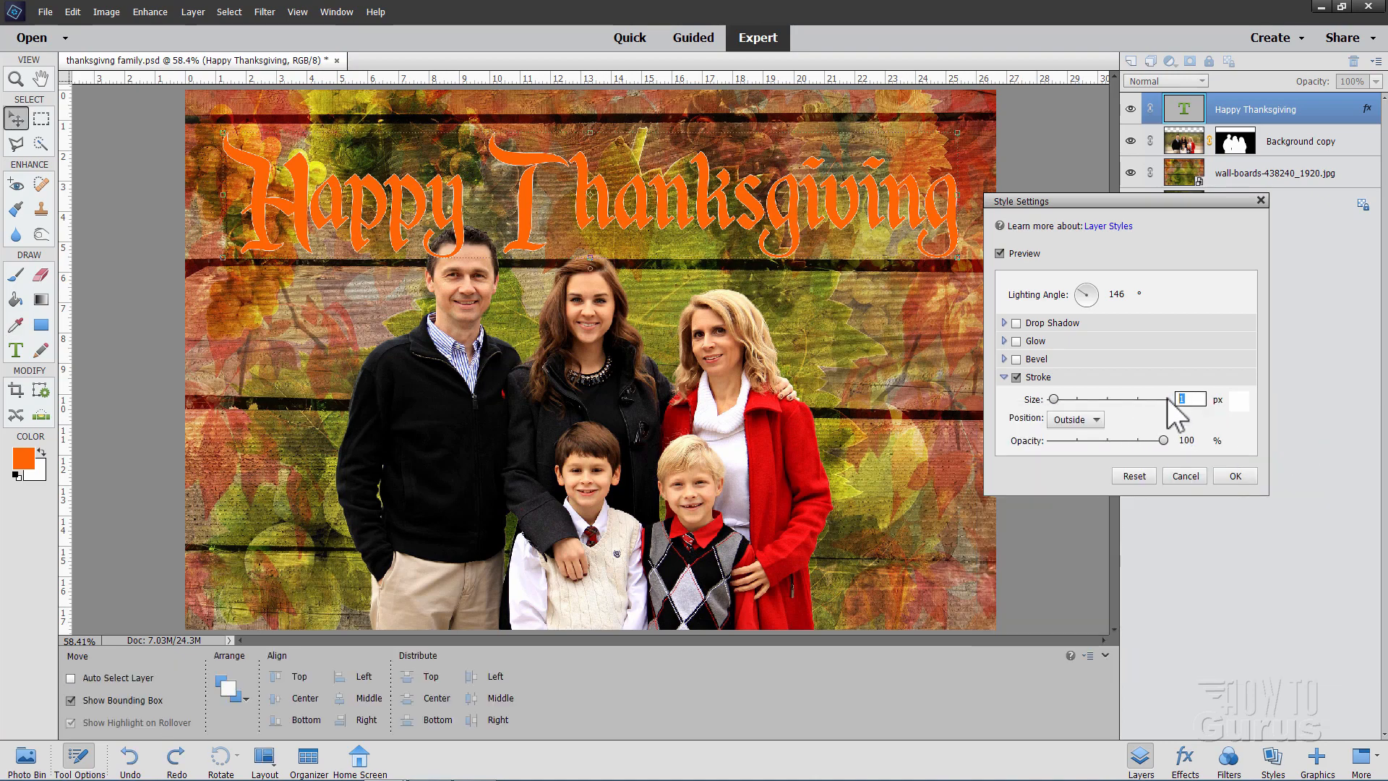
type("7")
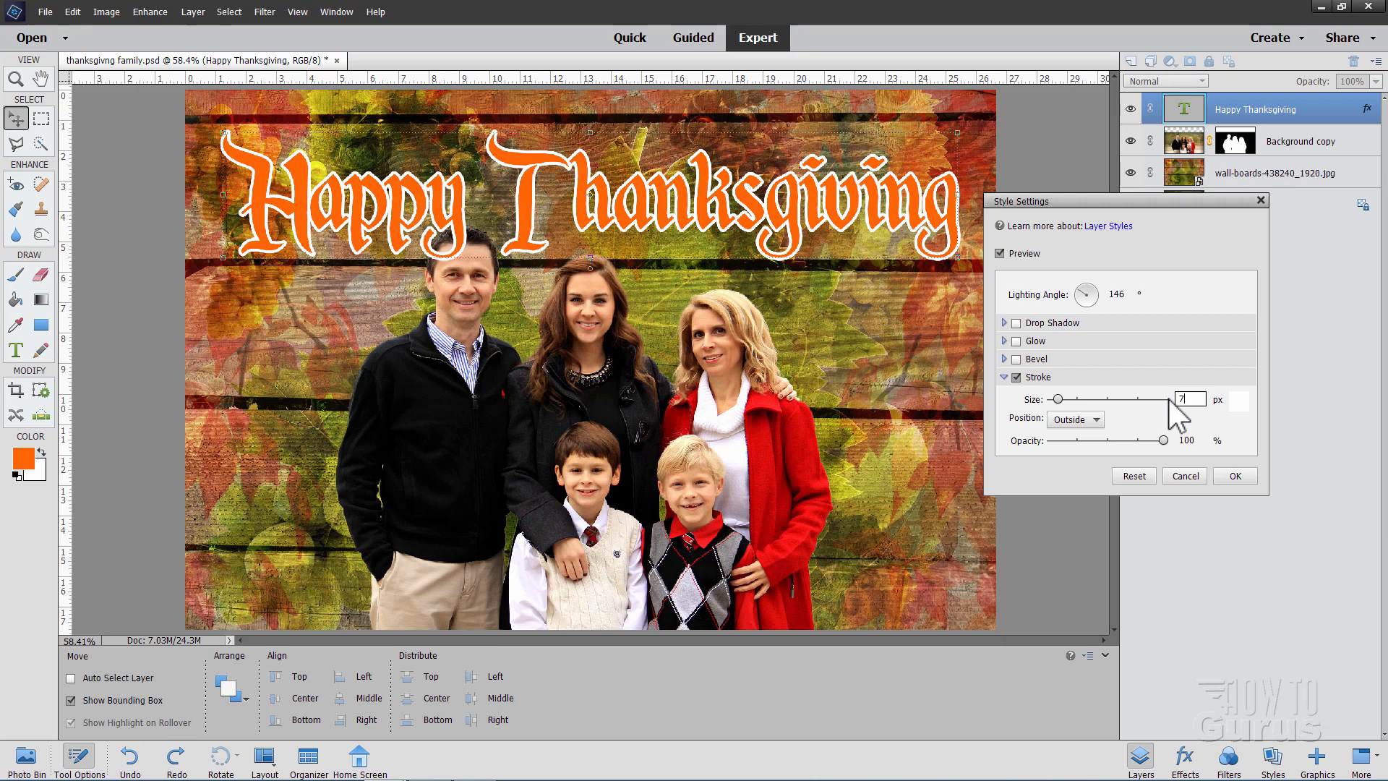
left_click(1076, 420)
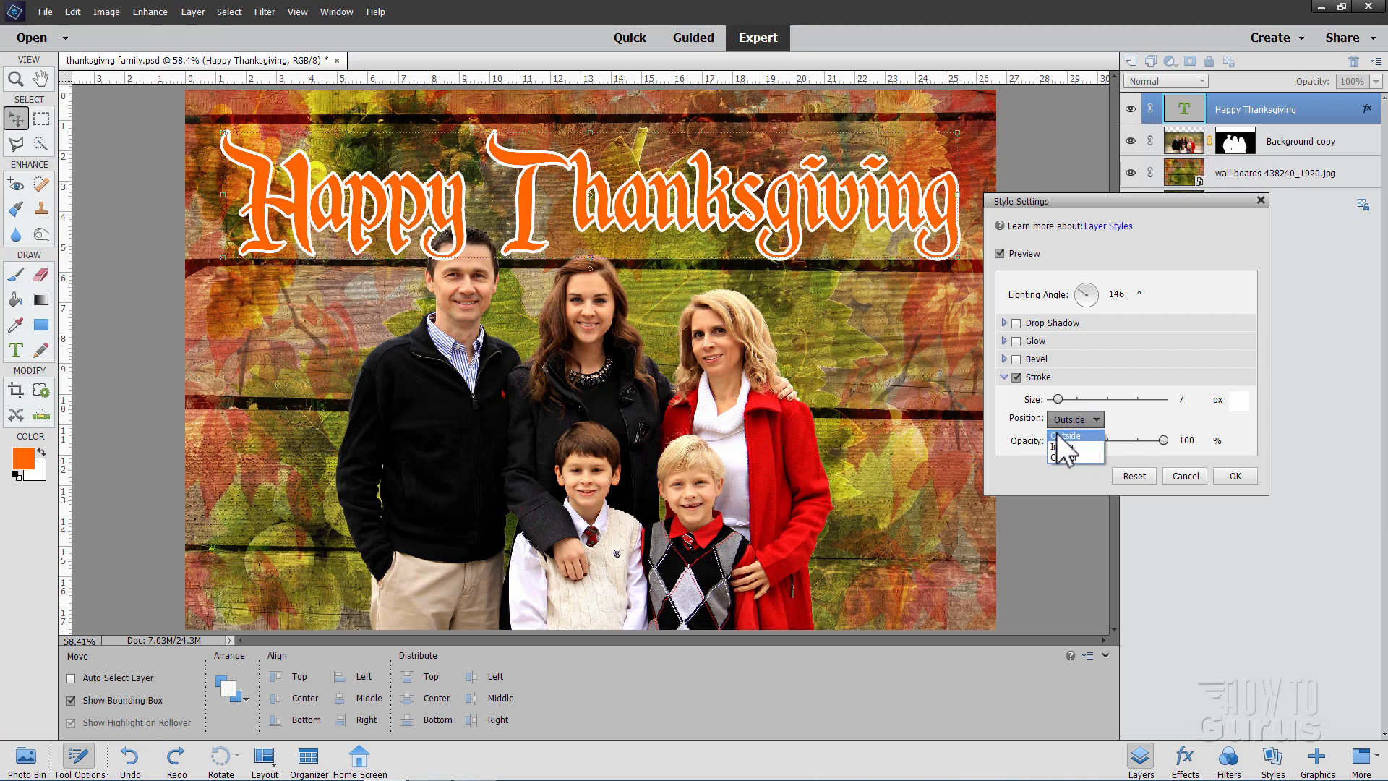
left_click(1130, 427)
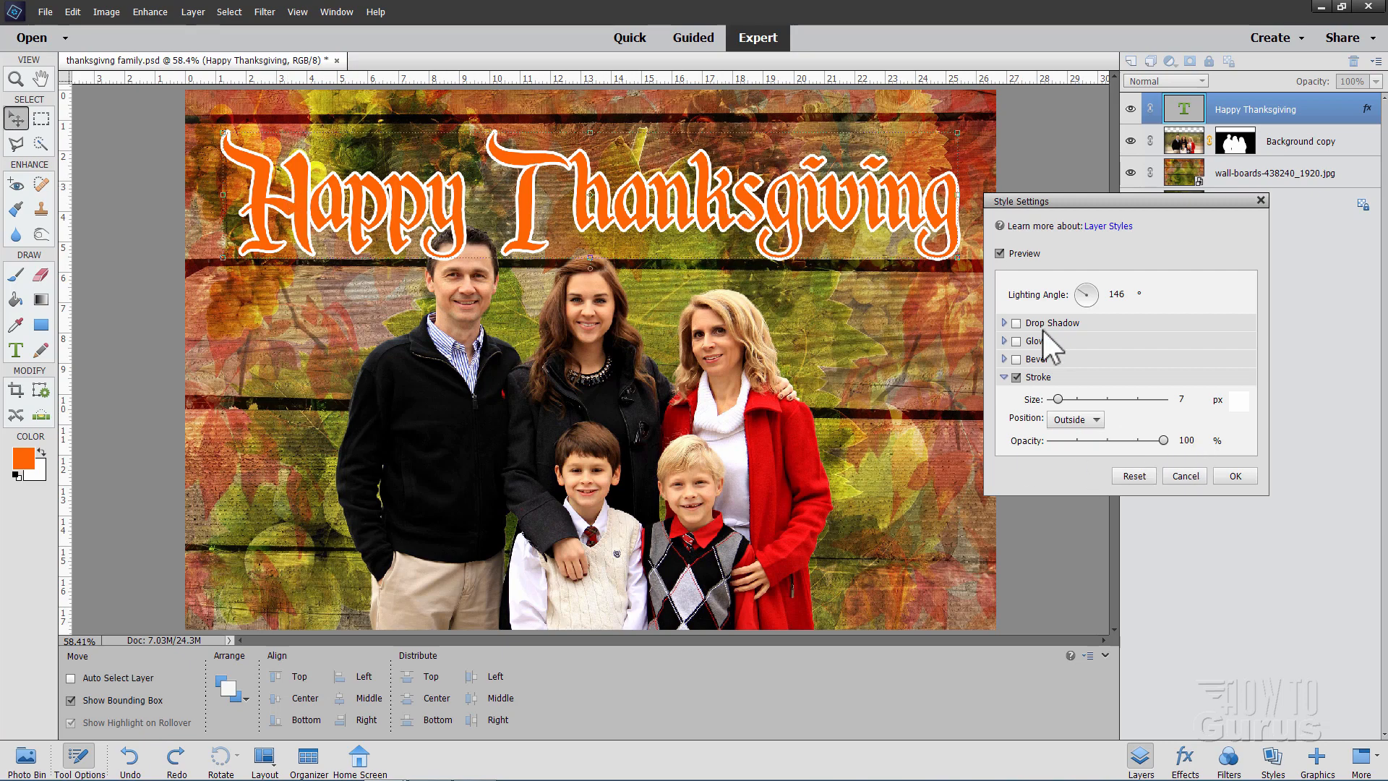
Add a drop shadow to the title with lighting angle 136°, size 10 px, distance 24 px and opacity 100%
left_click(1017, 323)
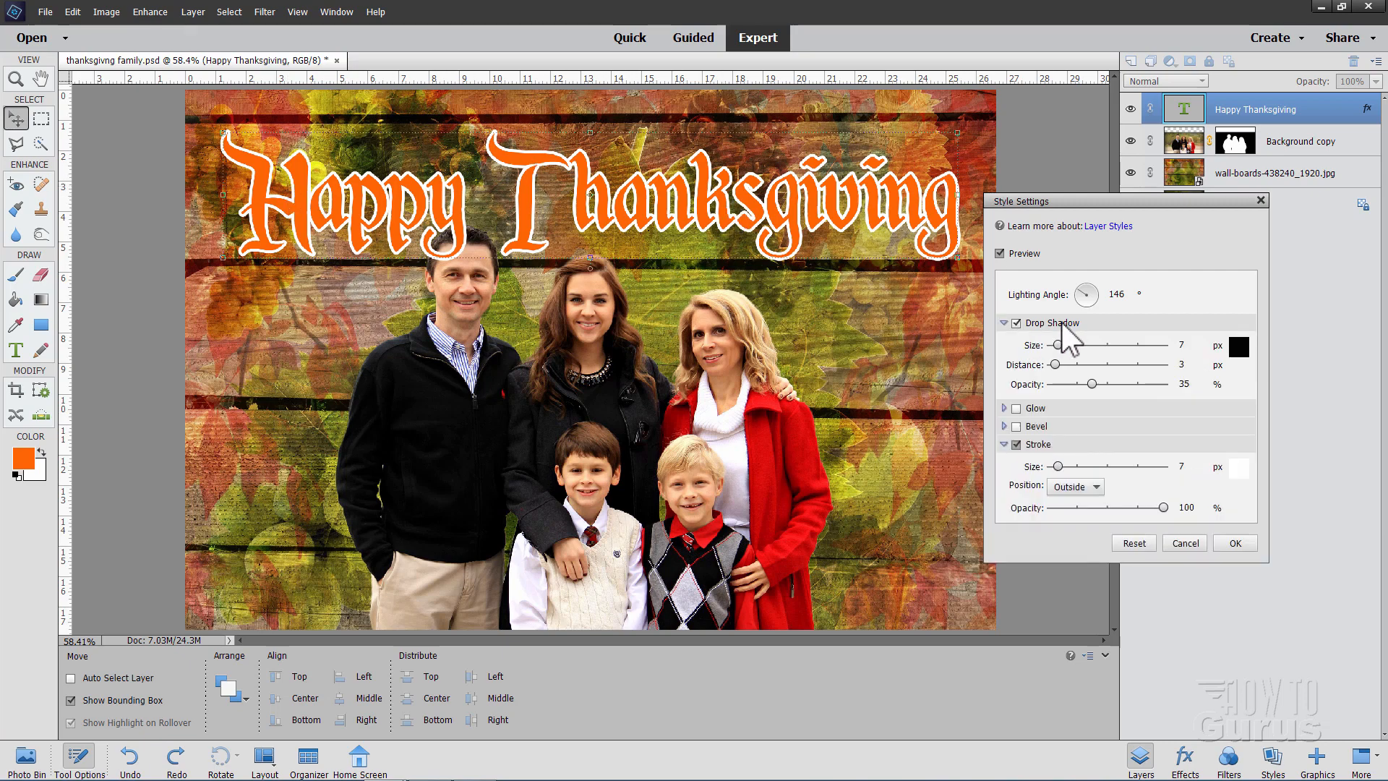
left_click_drag(1129, 295, 1082, 294)
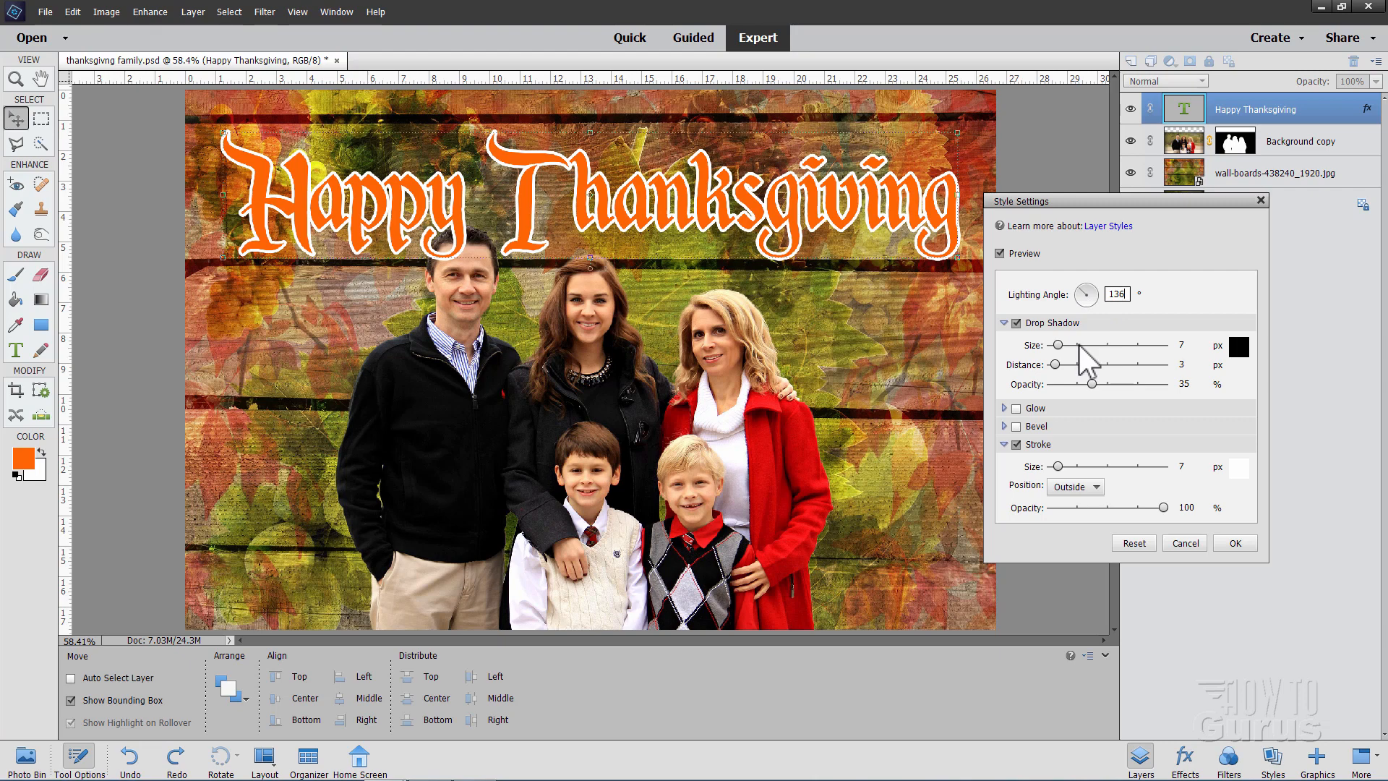
left_click(1182, 345)
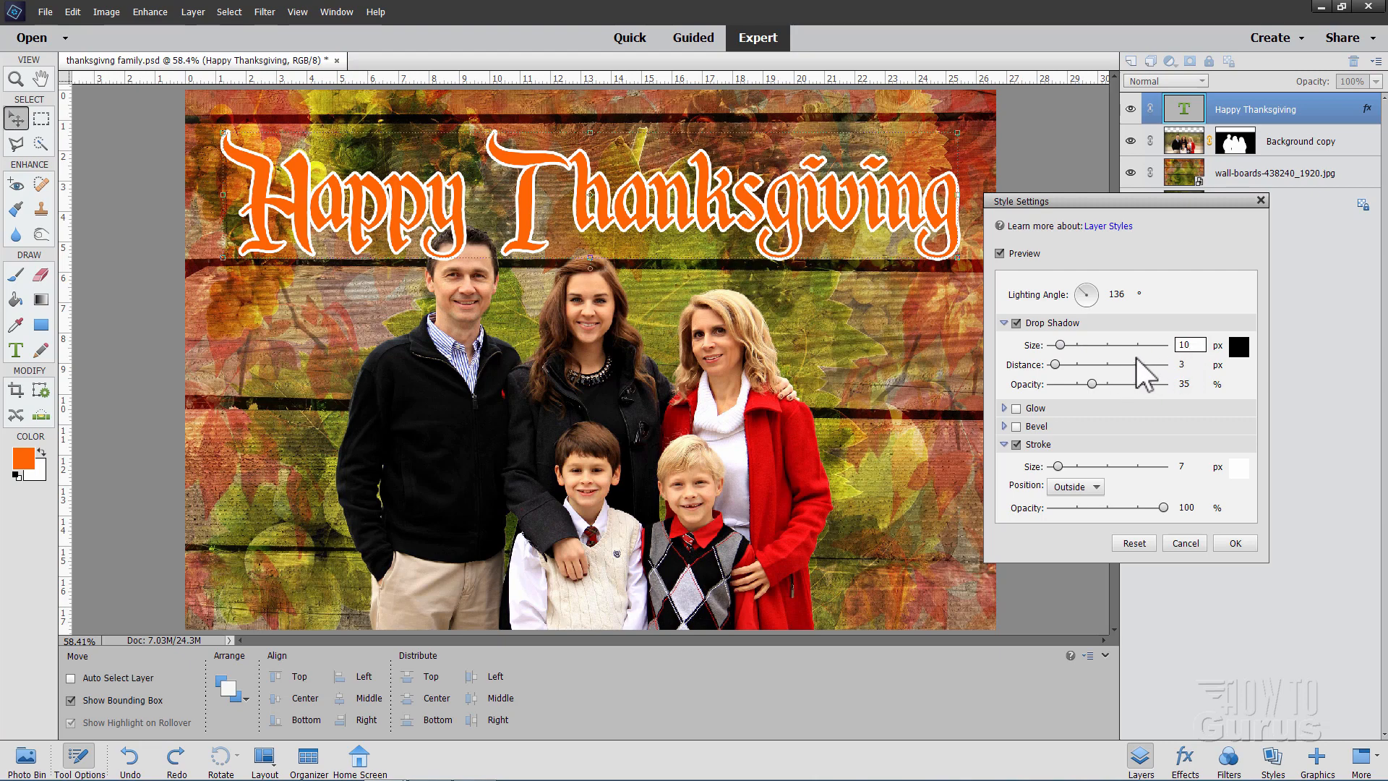
left_click(1187, 365)
type("24")
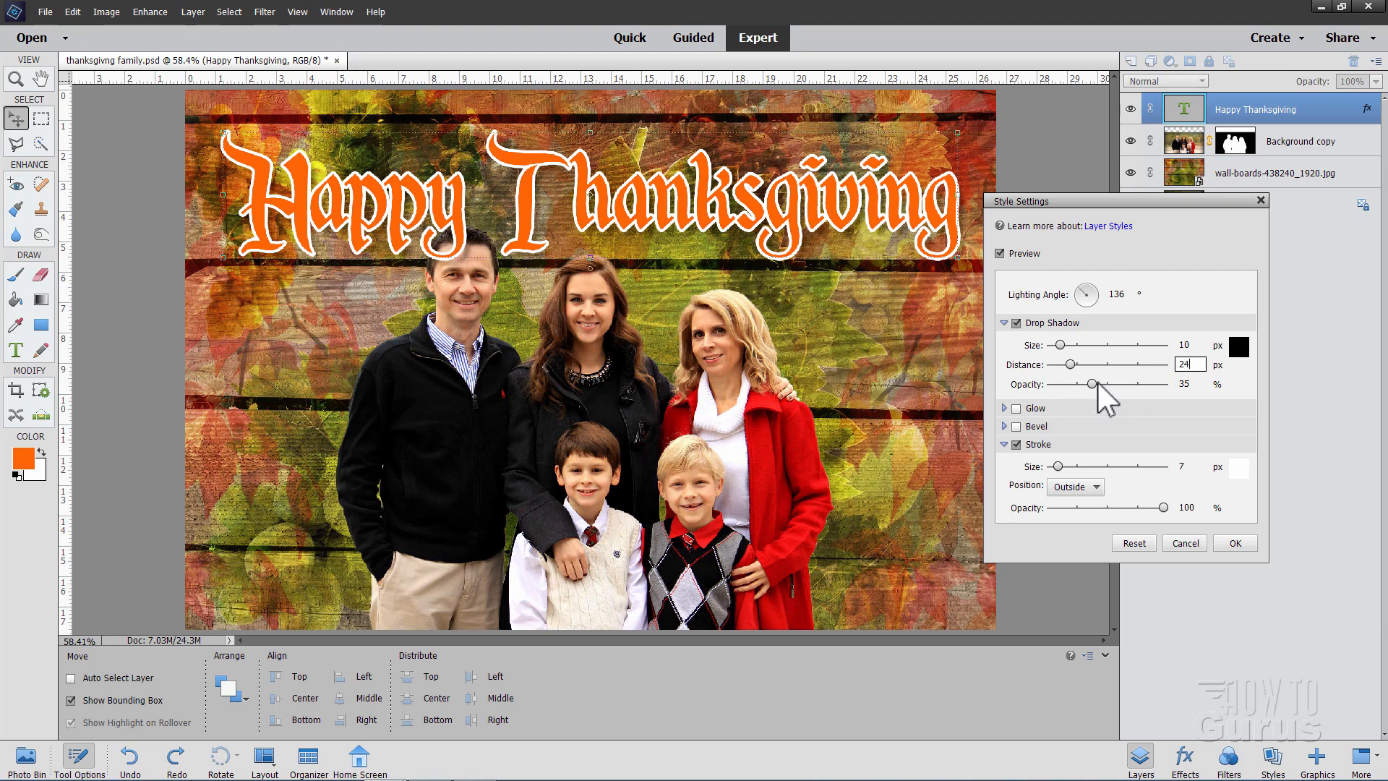
left_click_drag(1093, 385, 1179, 380)
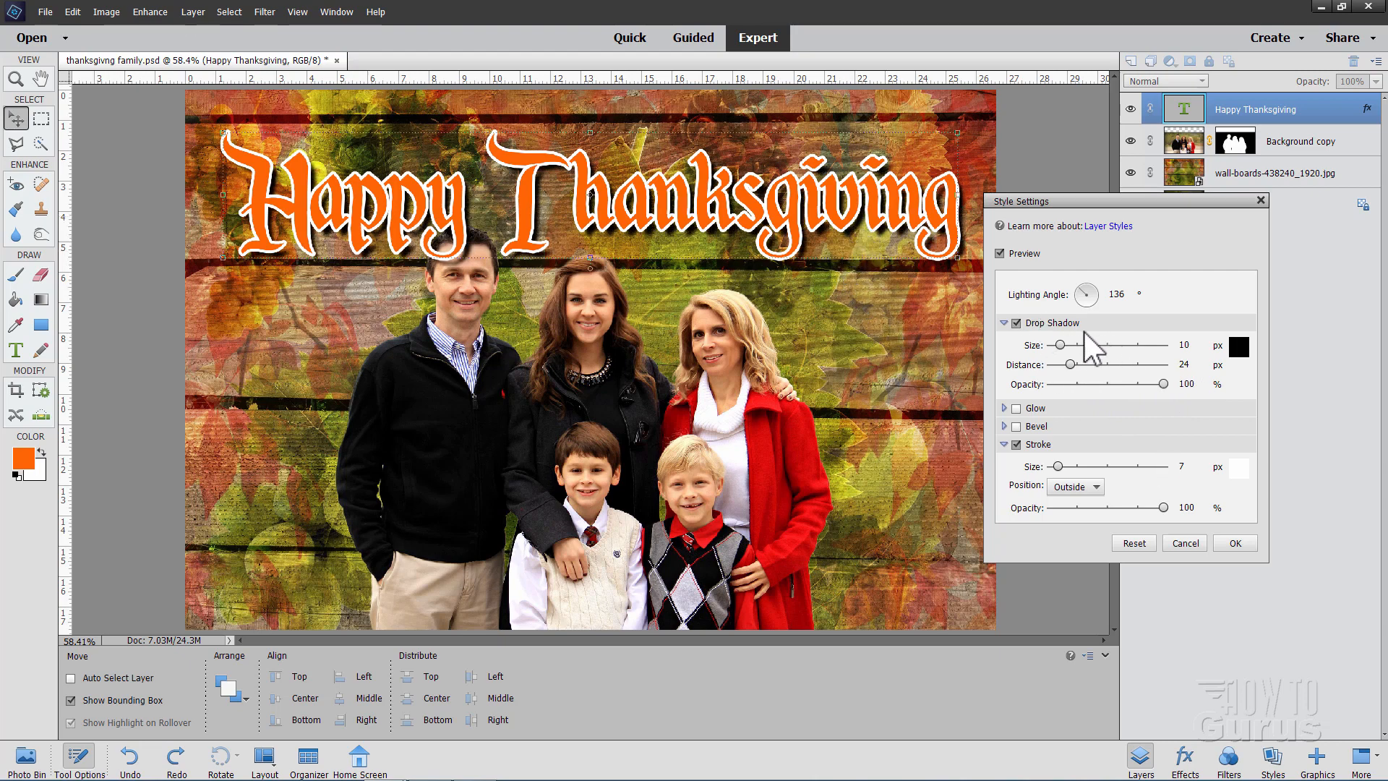
mouse_move(1061, 345)
left_mouse_down()
mouse_move(1075, 346)
mouse_move(1048, 347)
mouse_move(1060, 340)
left_mouse_up()
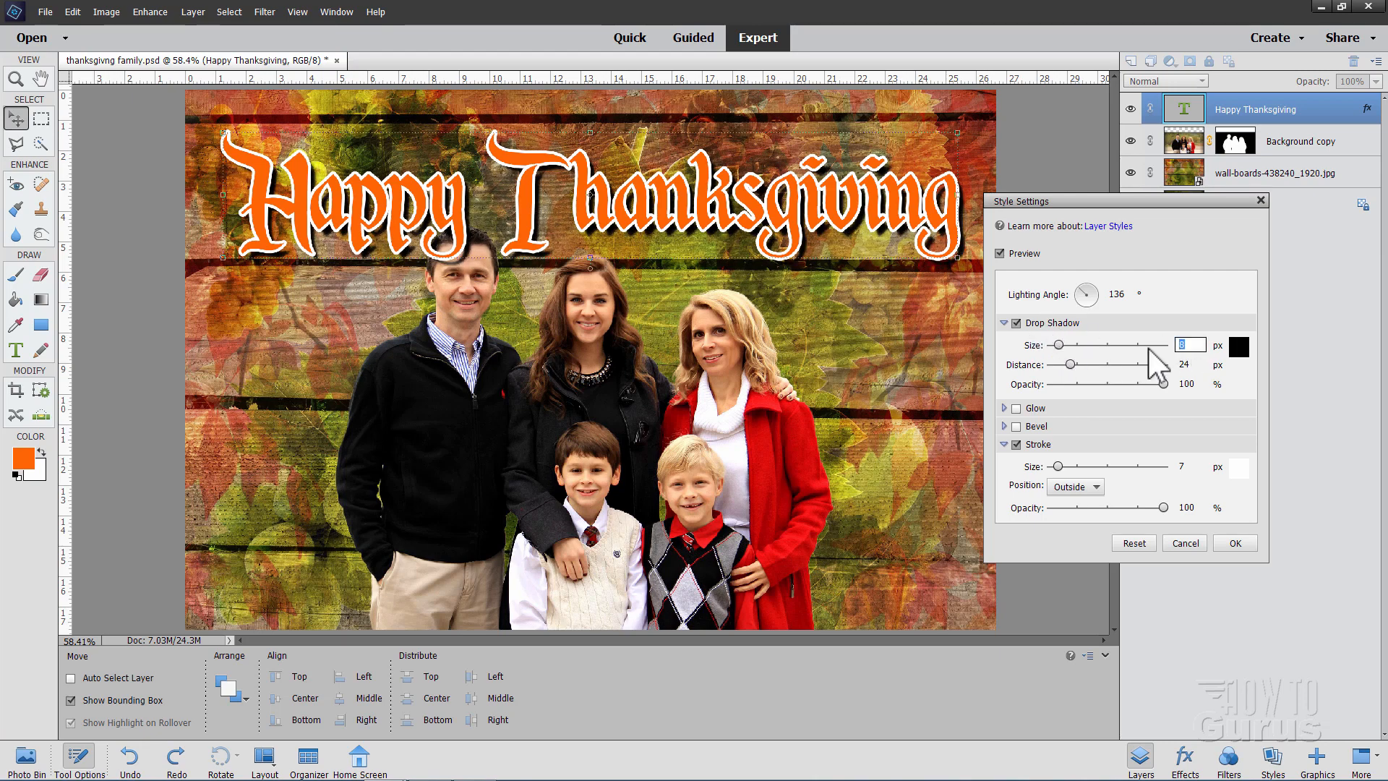
type("10")
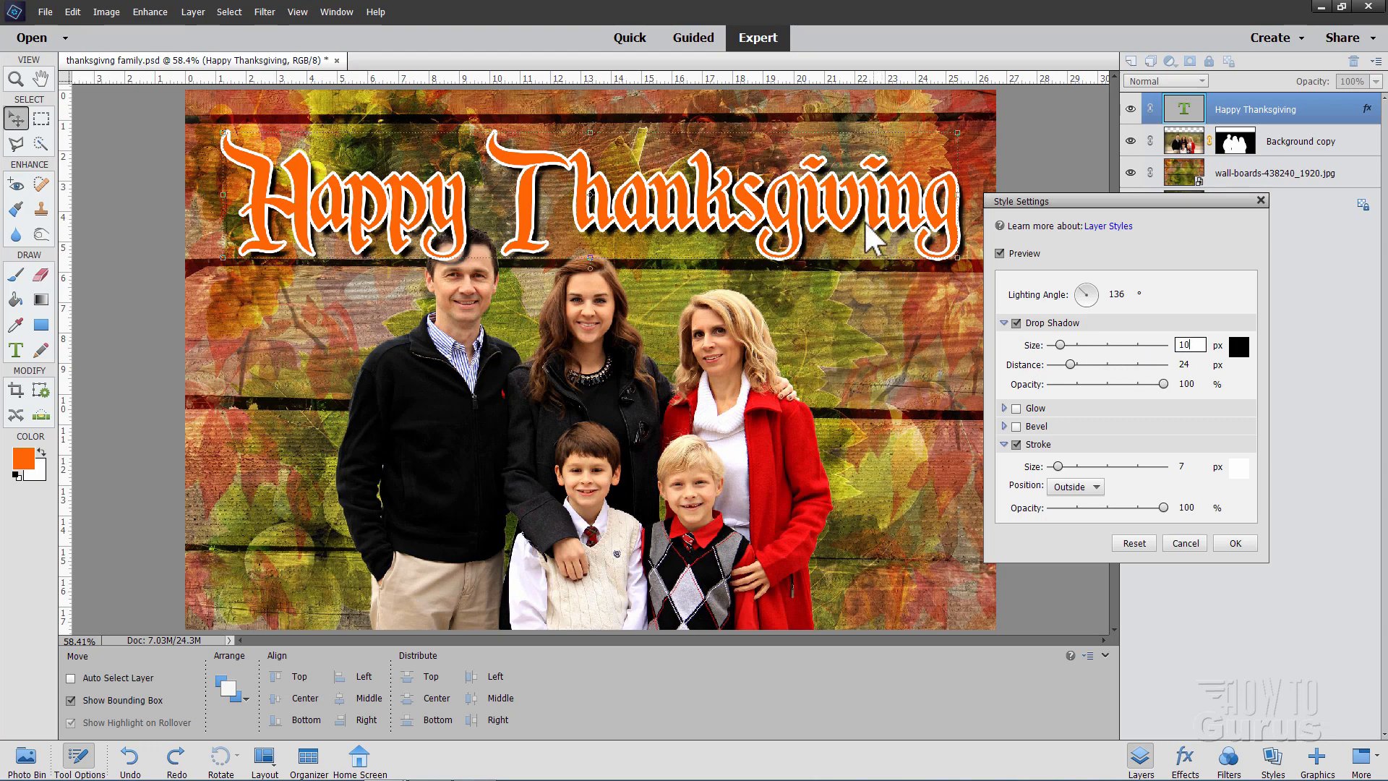
left_click(1236, 544)
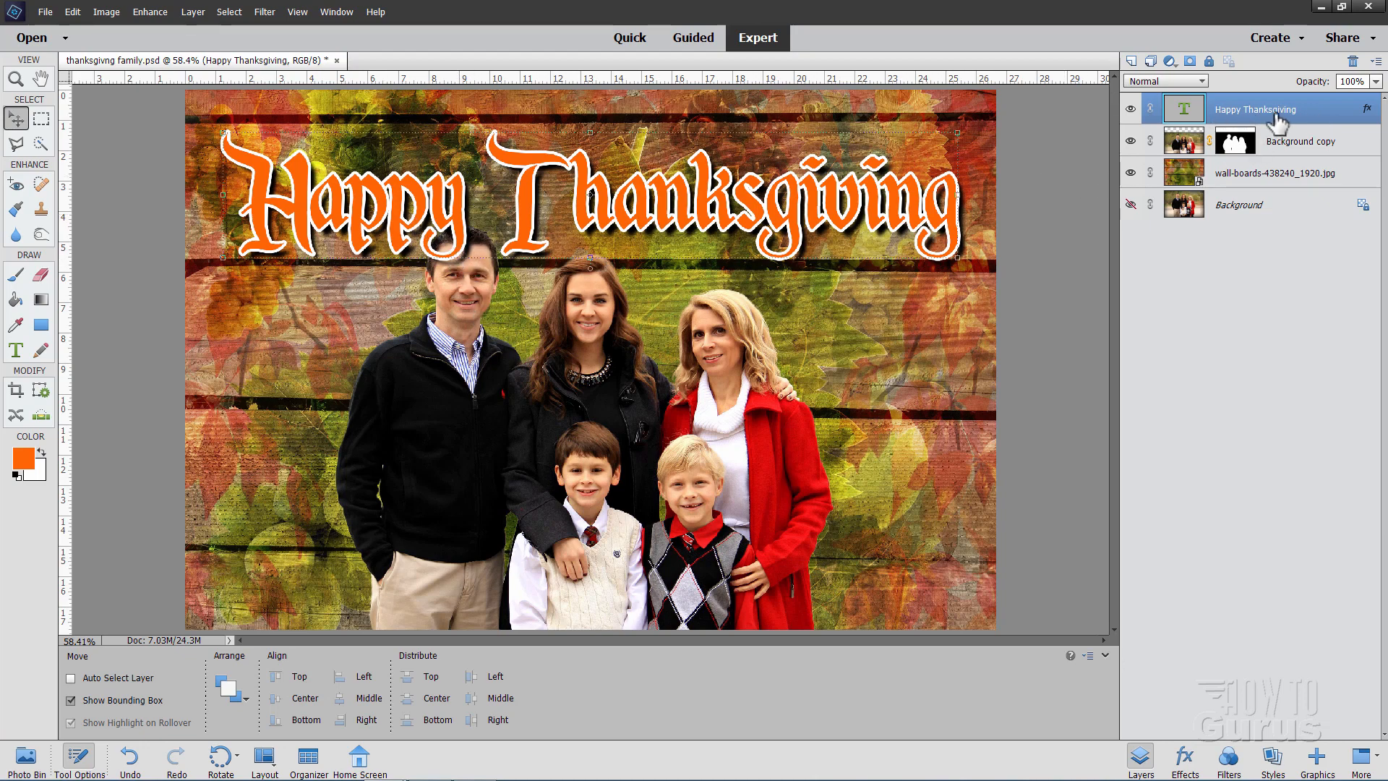
Move the Happy Thanksgiving layer below the Background copy layer and nudge the title slightly up and to the left
left_click_drag(1245, 111, 1245, 152)
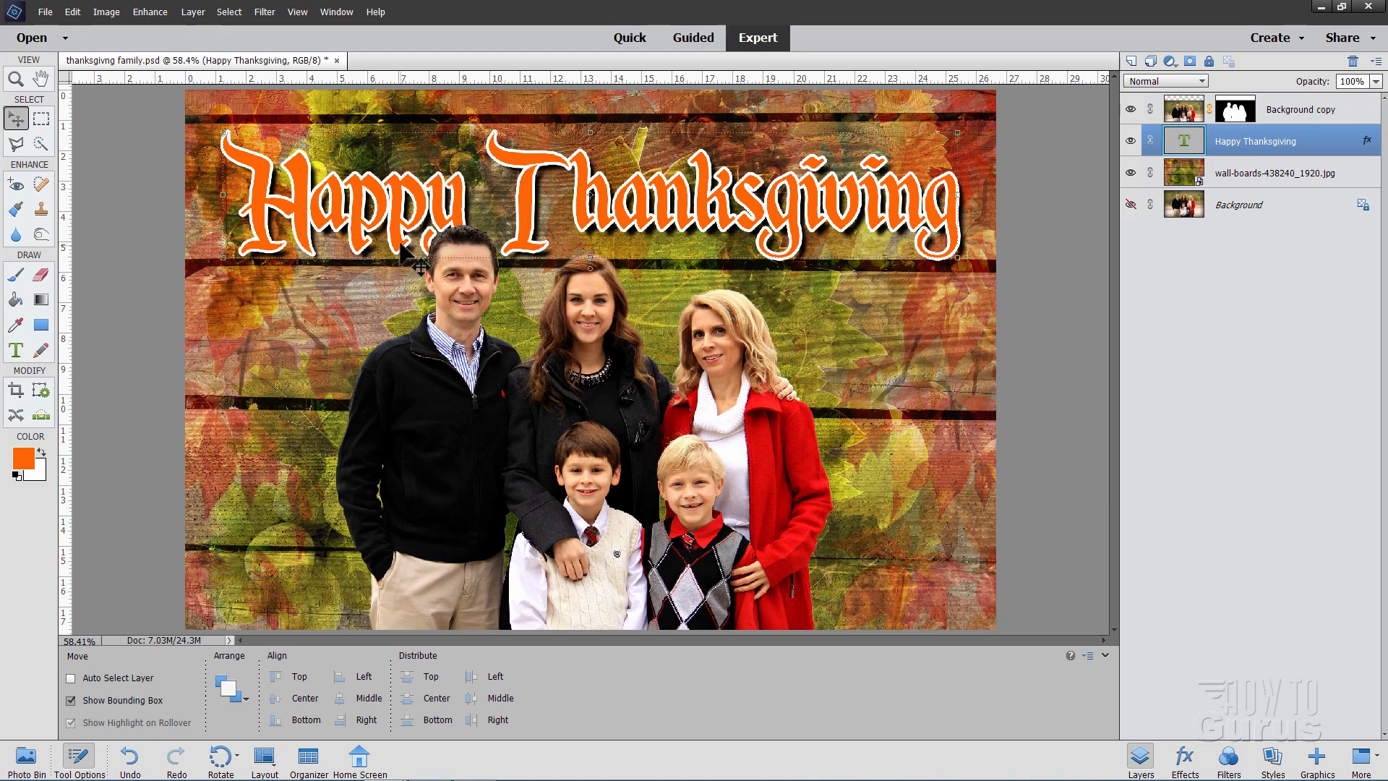
left_click_drag(645, 227, 637, 219)
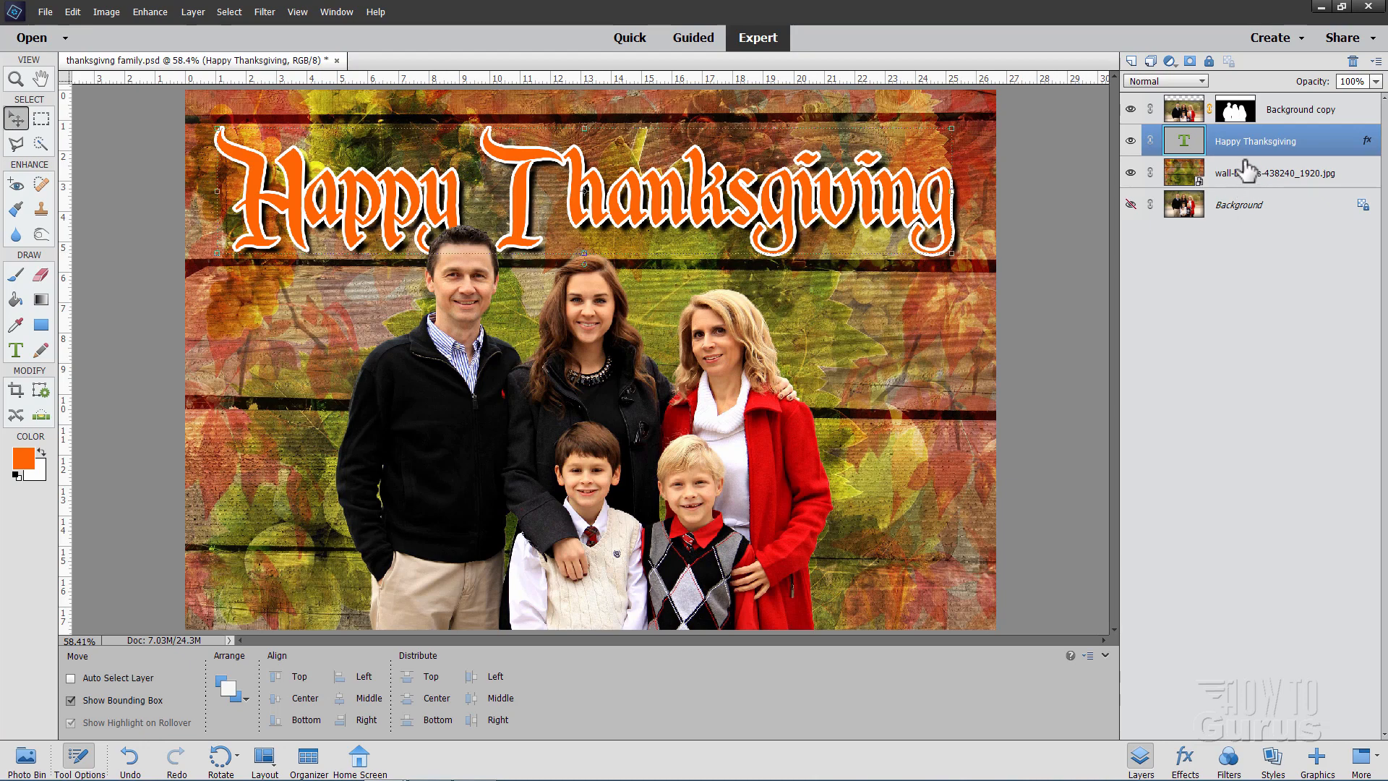
Add a drop shadow to the Background copy family layer with size 20 px, distance 15 px and opacity 75%, and select the Background layer
left_click(1175, 118)
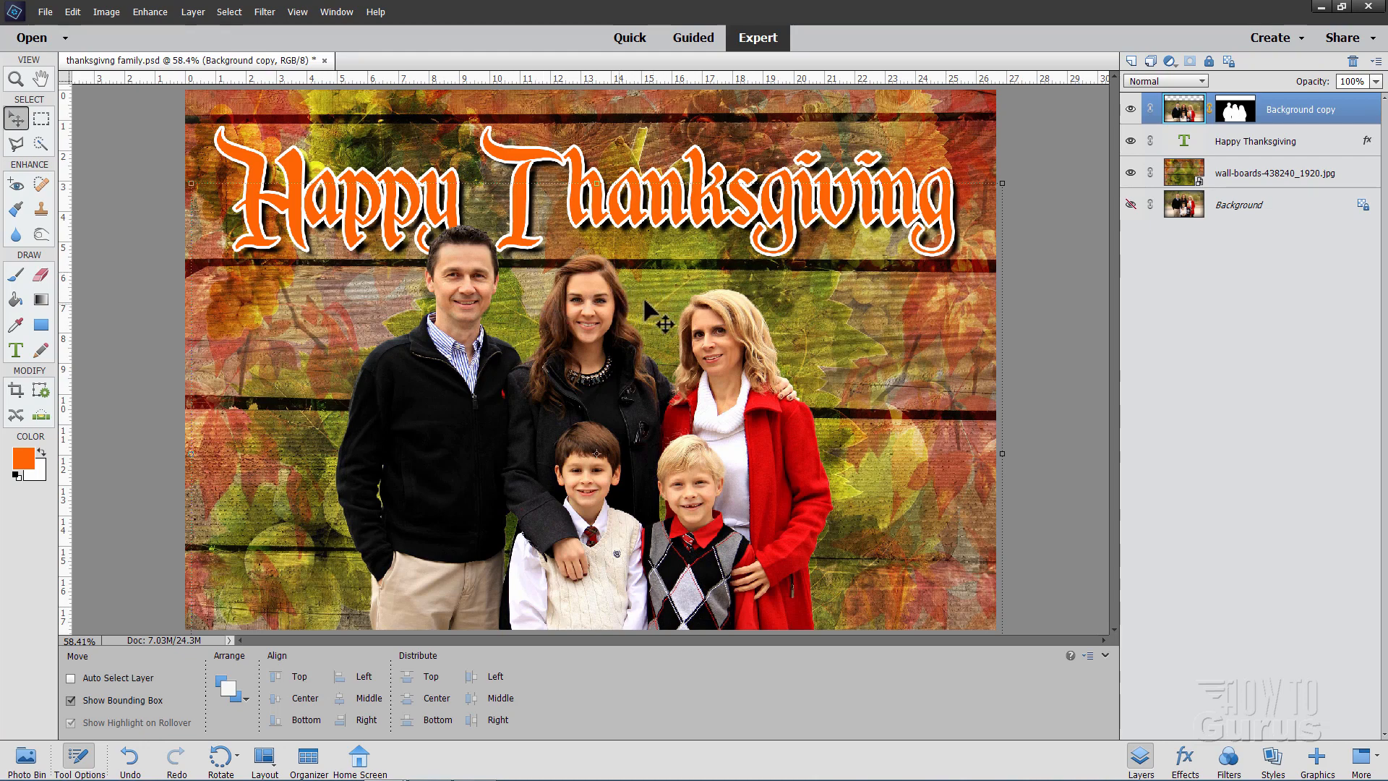
left_click(193, 11)
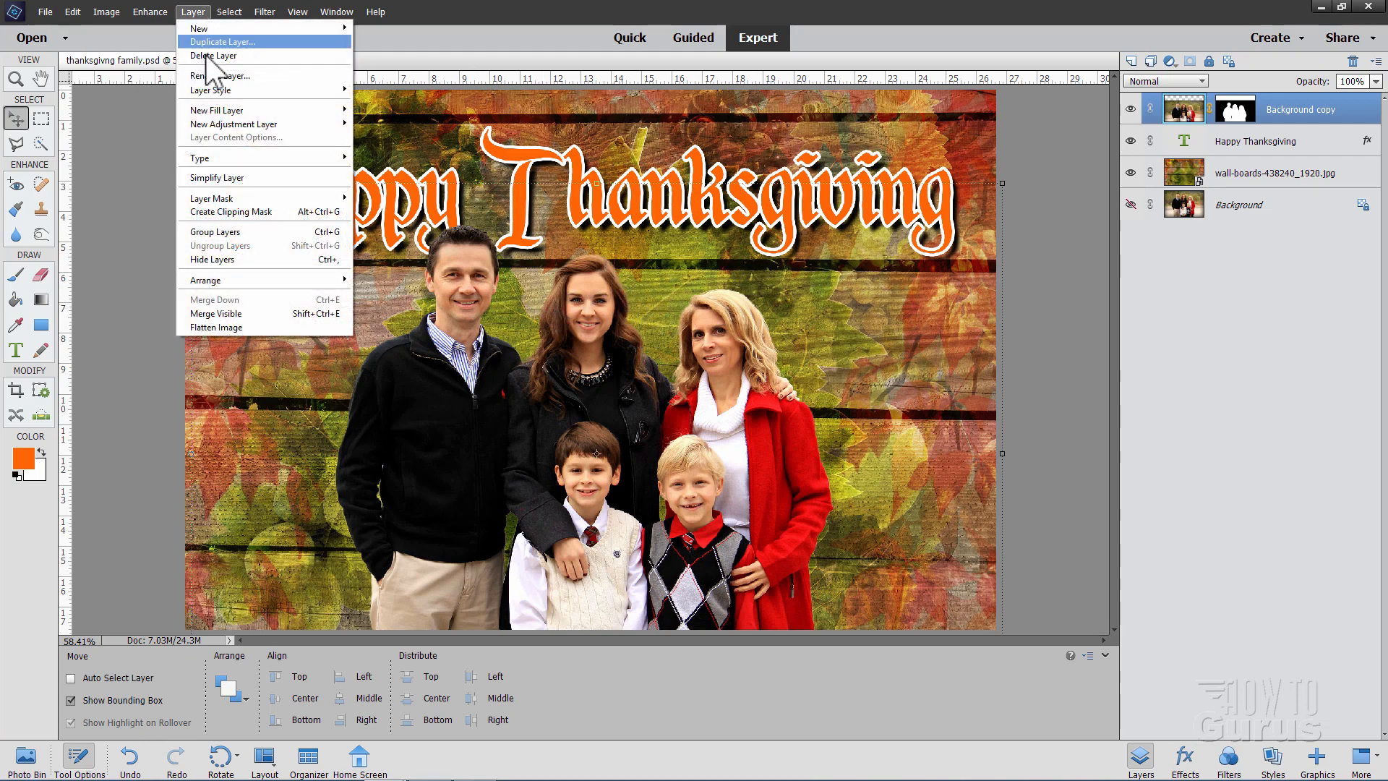
mouse_move(224, 89)
left_click(394, 90)
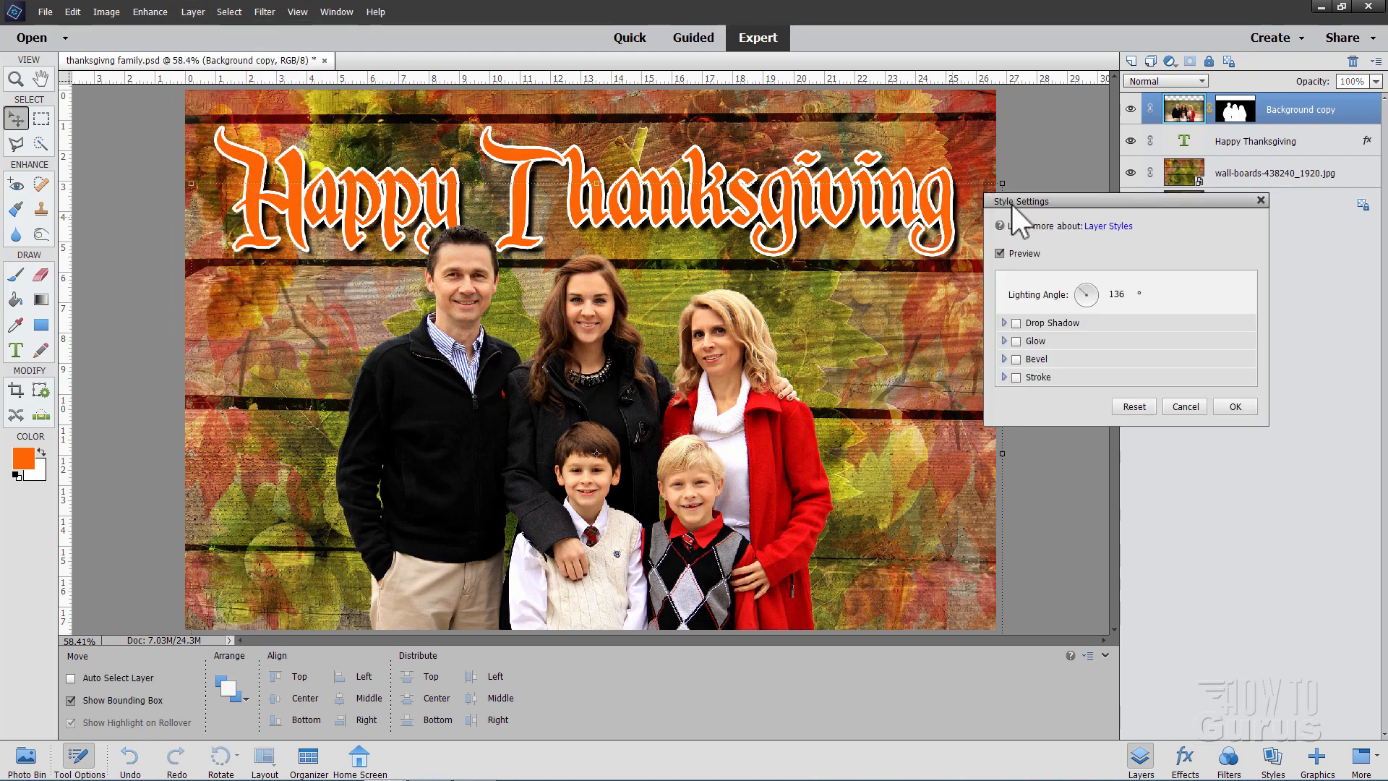
left_click(1016, 323)
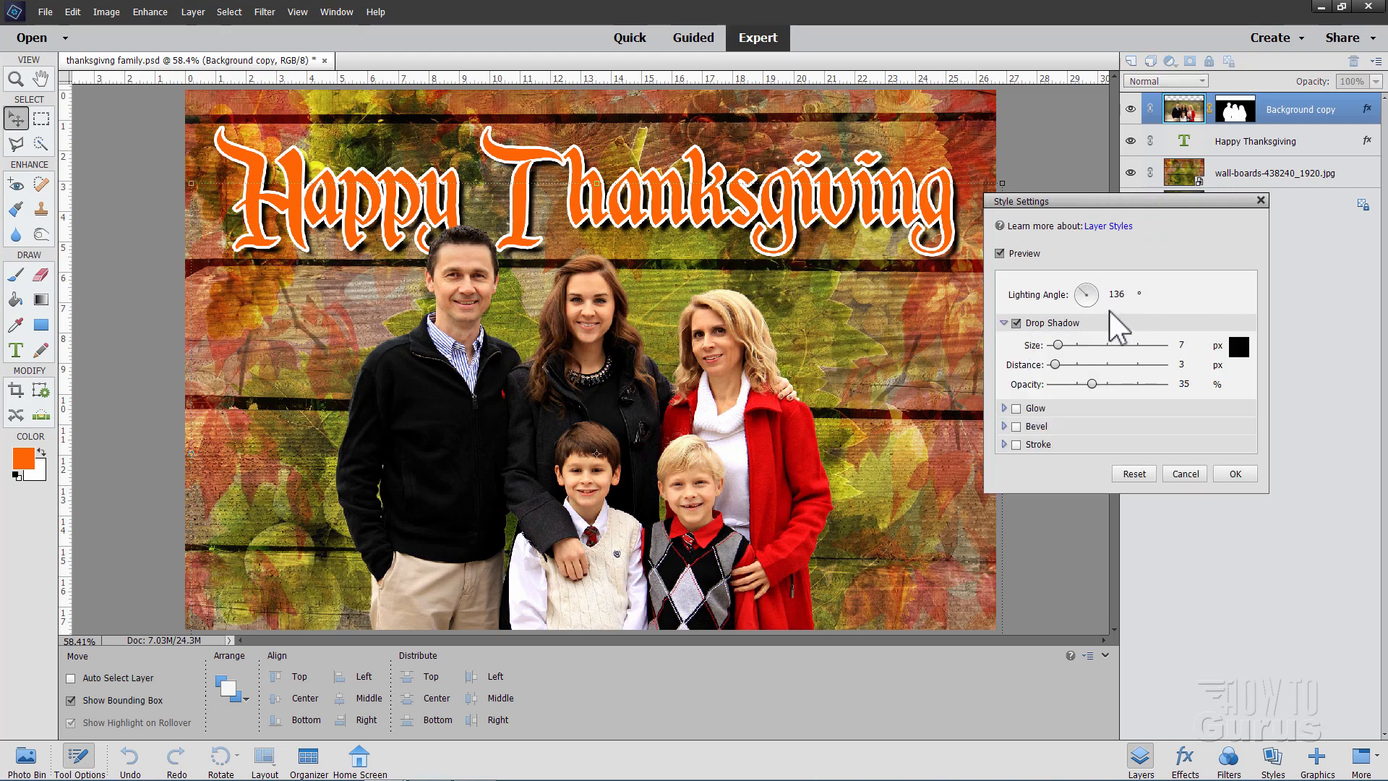
left_click(1181, 345)
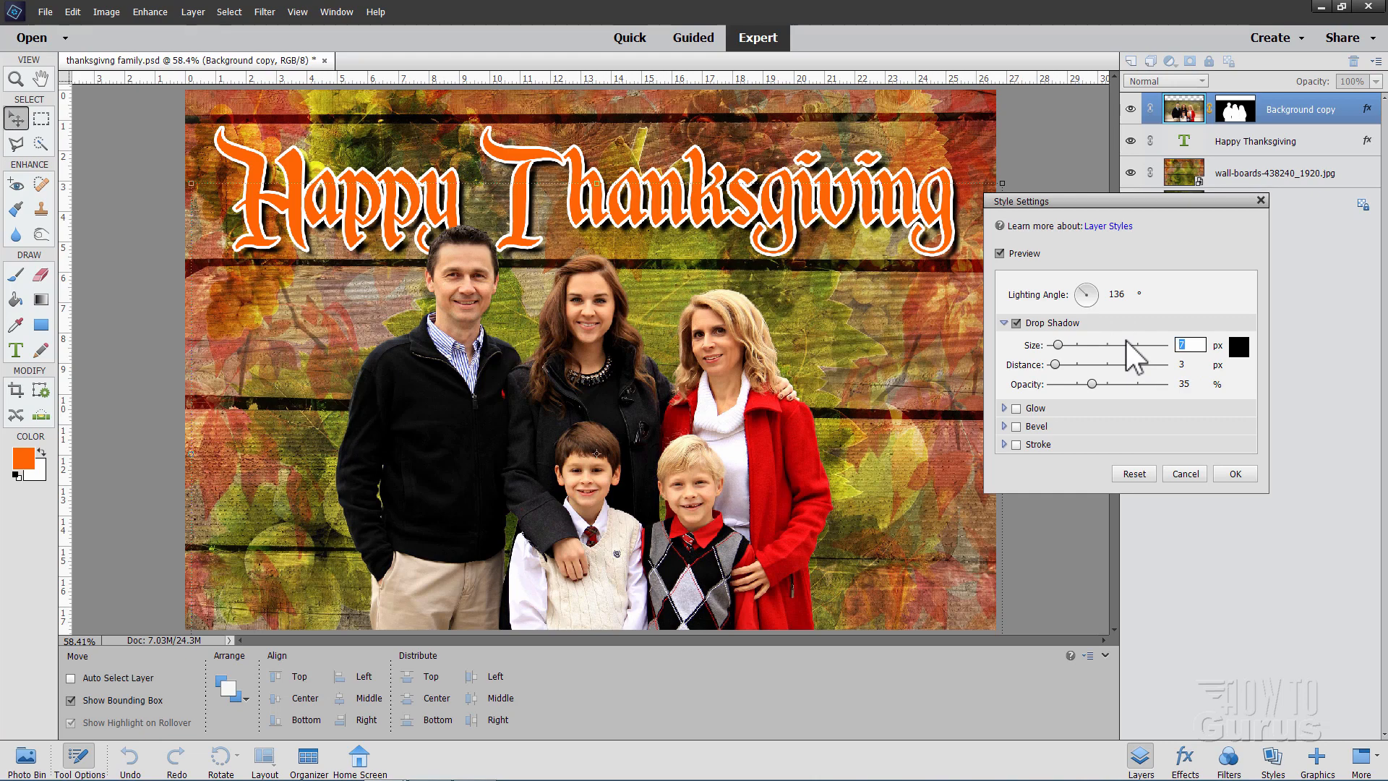
type("20")
key("Tab")
type("15")
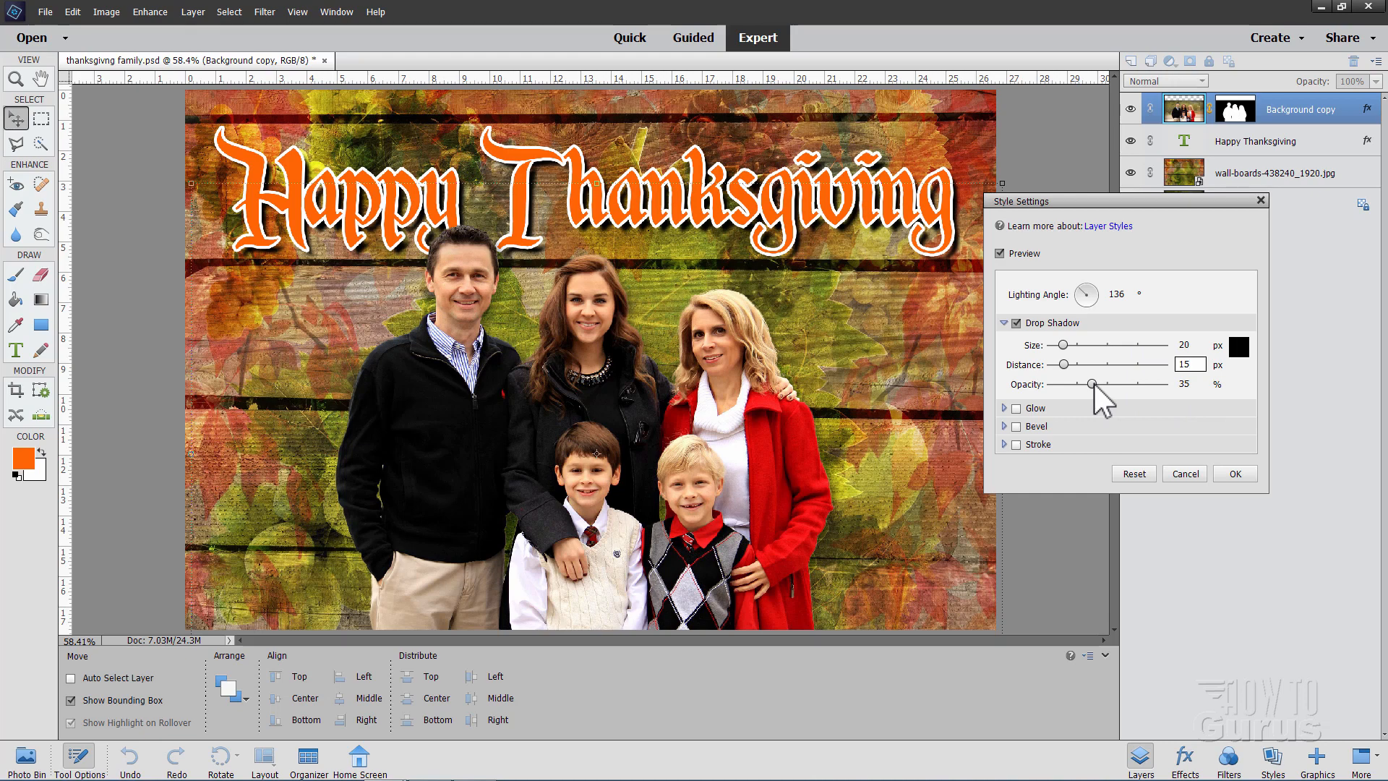
left_click(1187, 384)
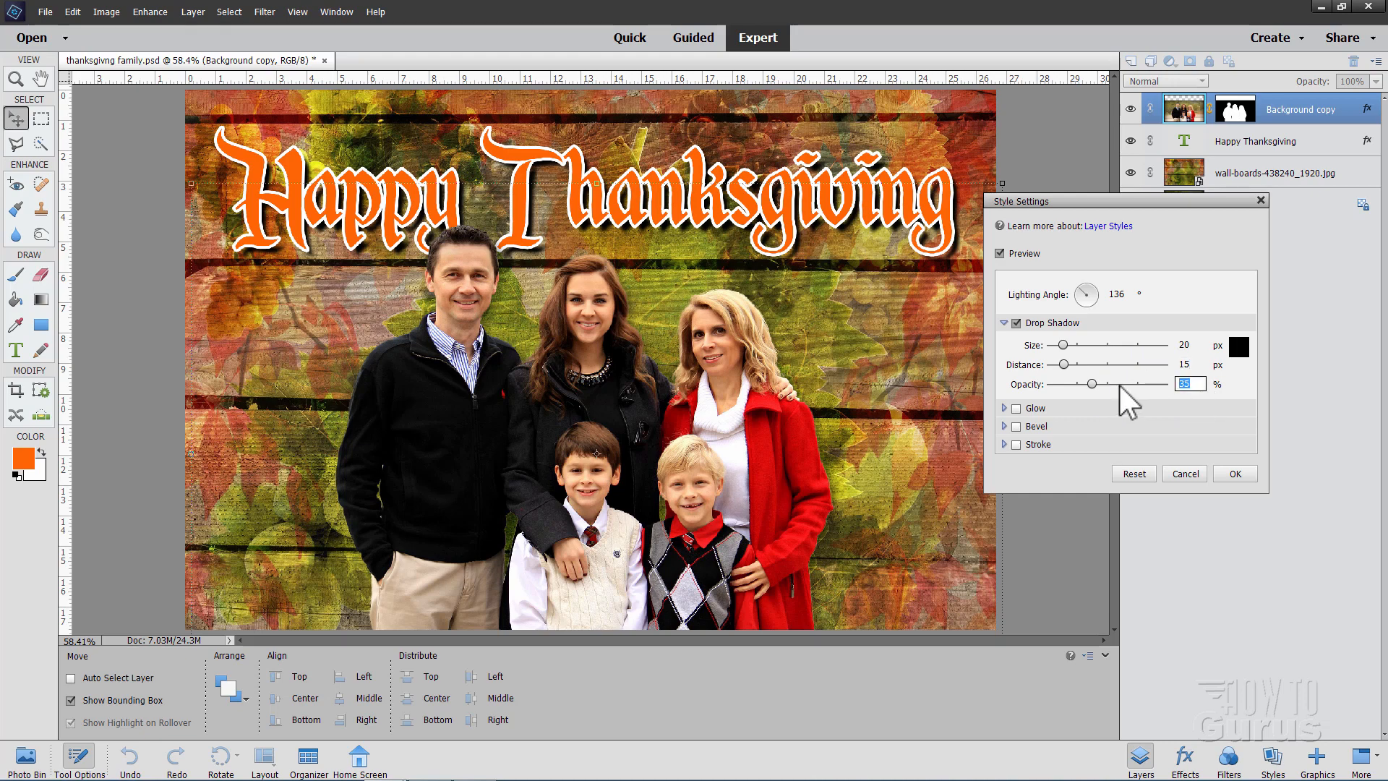
type("75")
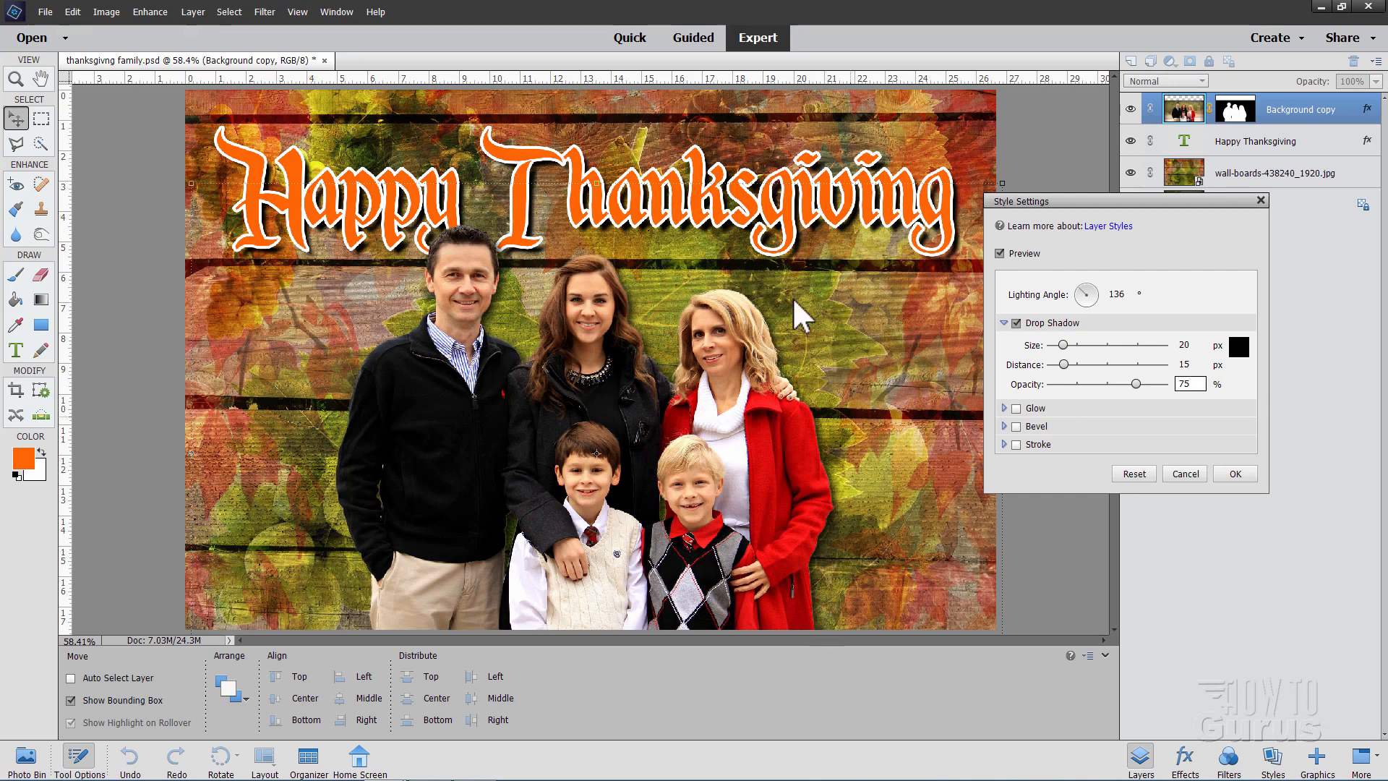
key("Return")
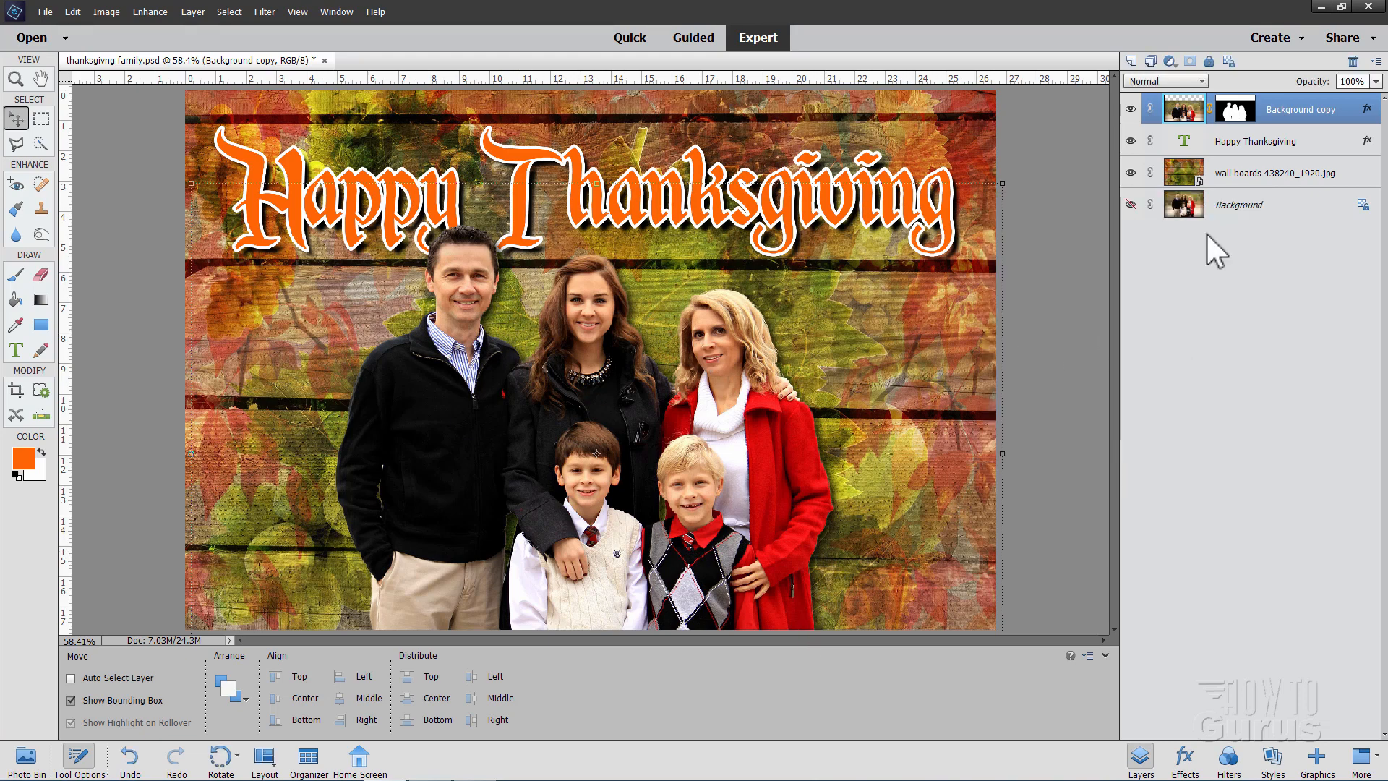
left_click(1156, 209)
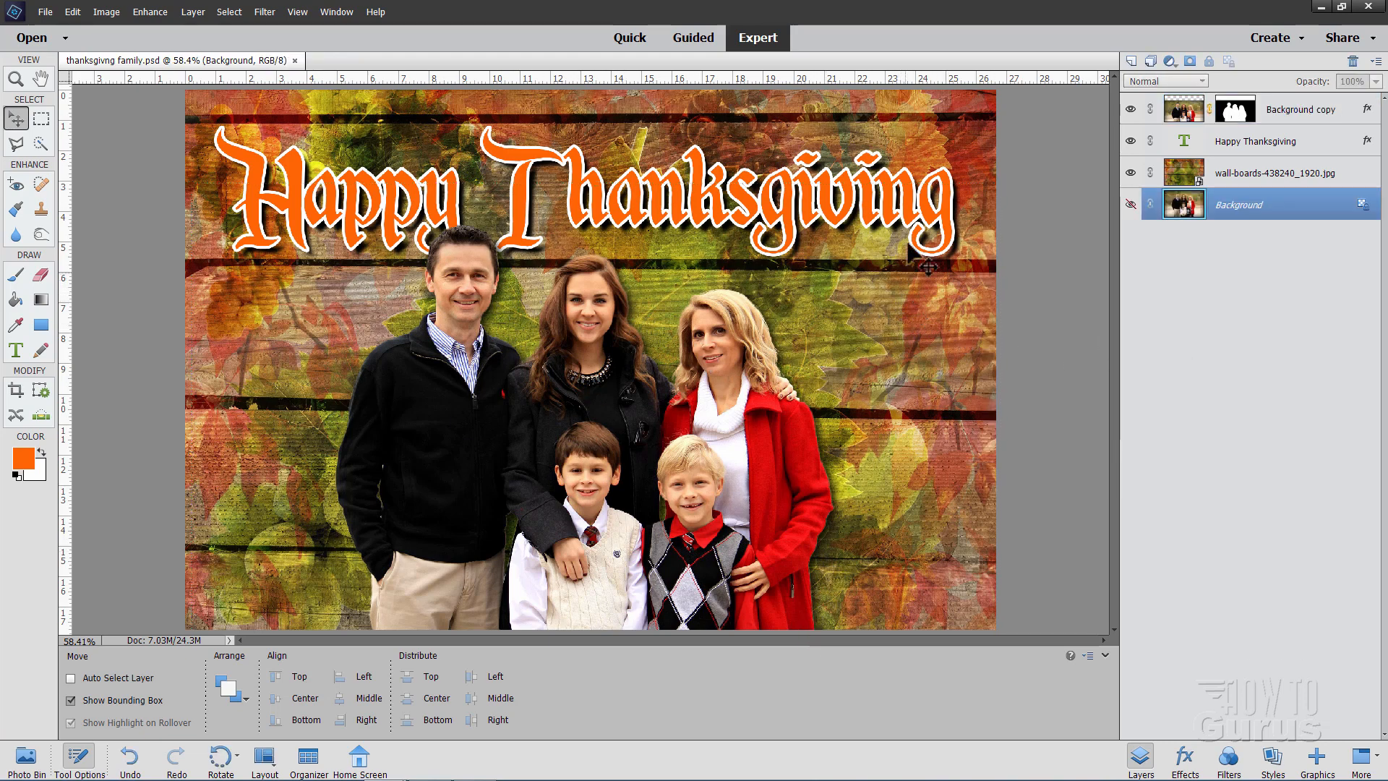